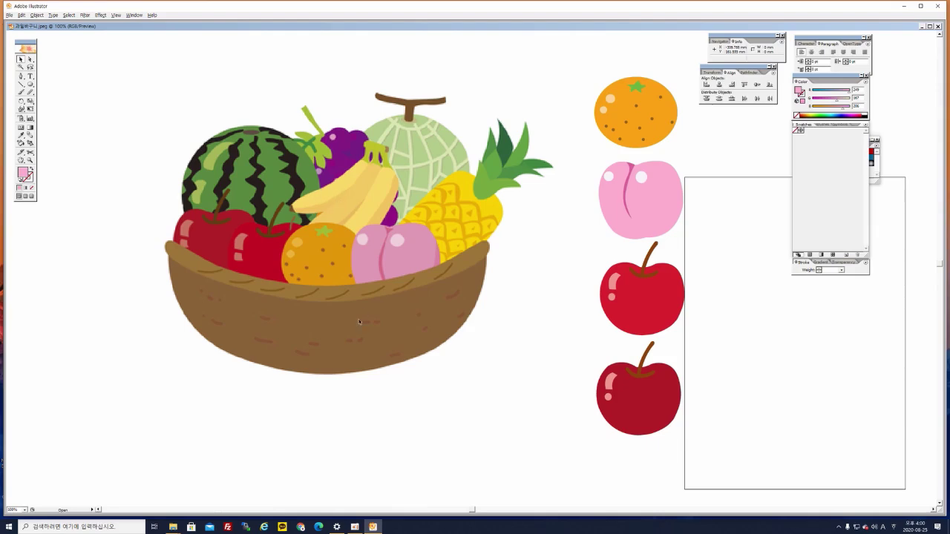
Show the rulers around the enlarged fruit basket image
{"action": "left_click_drag", "start_coordinate": [361, 361], "coordinate": [483, 364]}
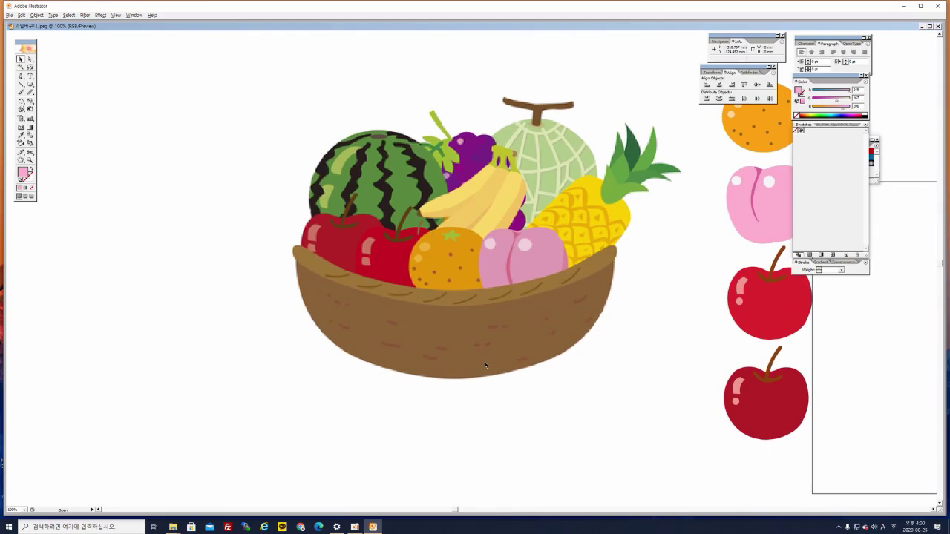
{"action": "key", "text": "ctrl+plus"}
{"action": "key", "text": "ctrl+plus"}
{"action": "left_click_drag", "start_coordinate": [486, 172], "coordinate": [564, 272]}
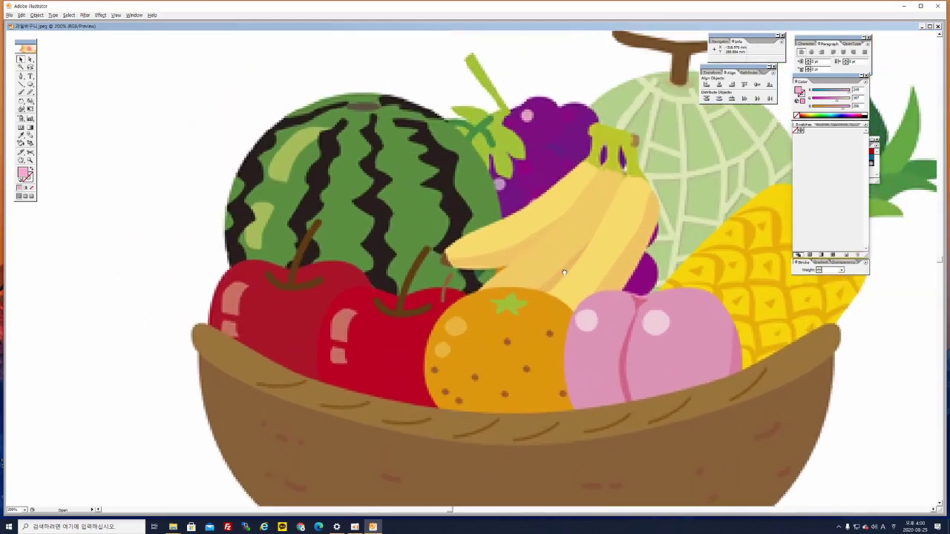
{"action": "key", "text": "ctrl+r"}
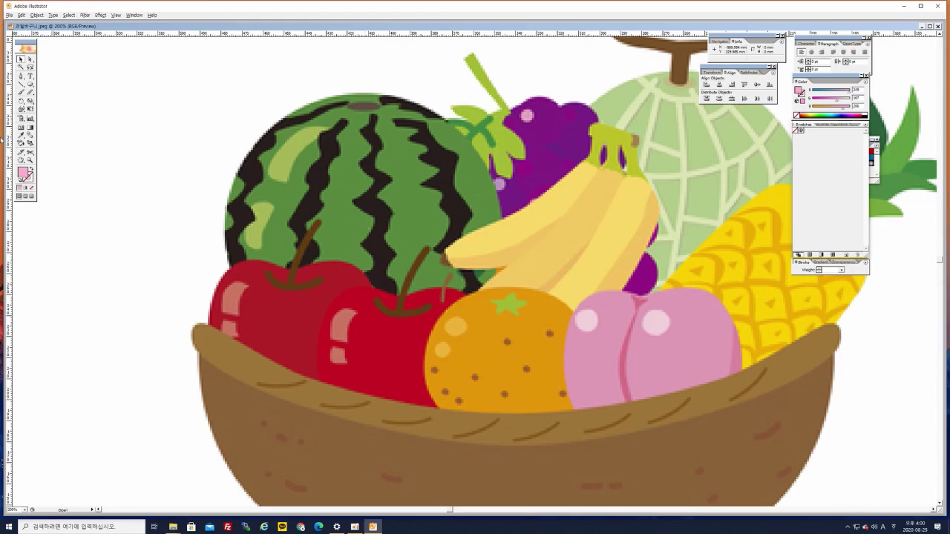
Draw a large circle over the watermelon with the Ellipse tool, matching its round outline
{"action": "left_click", "coordinate": [30, 87]}
{"action": "left_click_drag", "start_coordinate": [370, 236], "coordinate": [450, 320]}
{"action": "left_click_drag", "start_coordinate": [450, 320], "coordinate": [496, 340]}
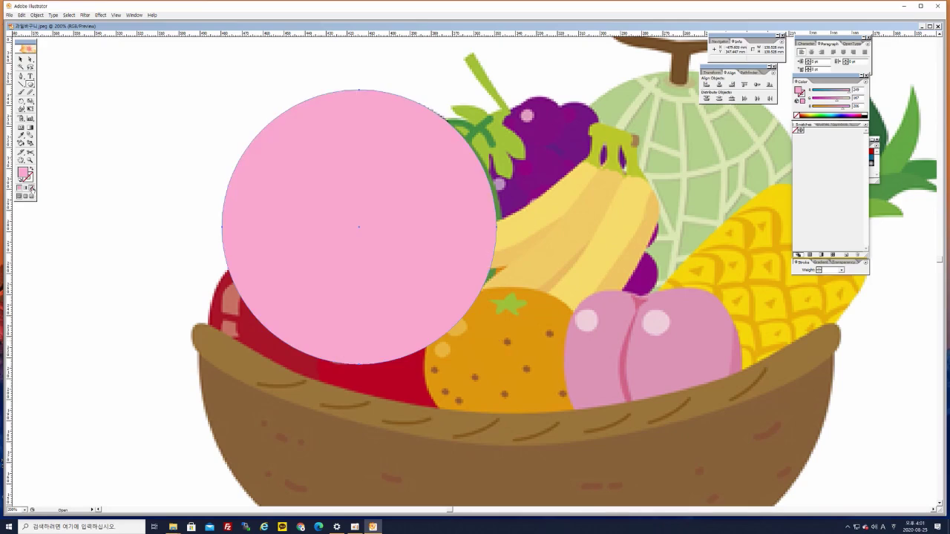
Remove the circle's fill and give it a crimson stroke with colour C61033
{"action": "left_click", "coordinate": [32, 188]}
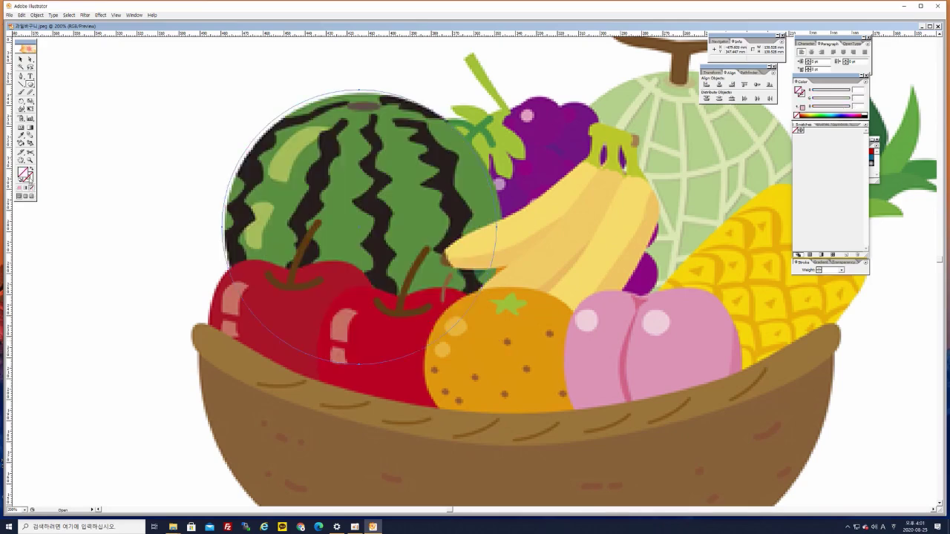
{"action": "double_click", "coordinate": [30, 181]}
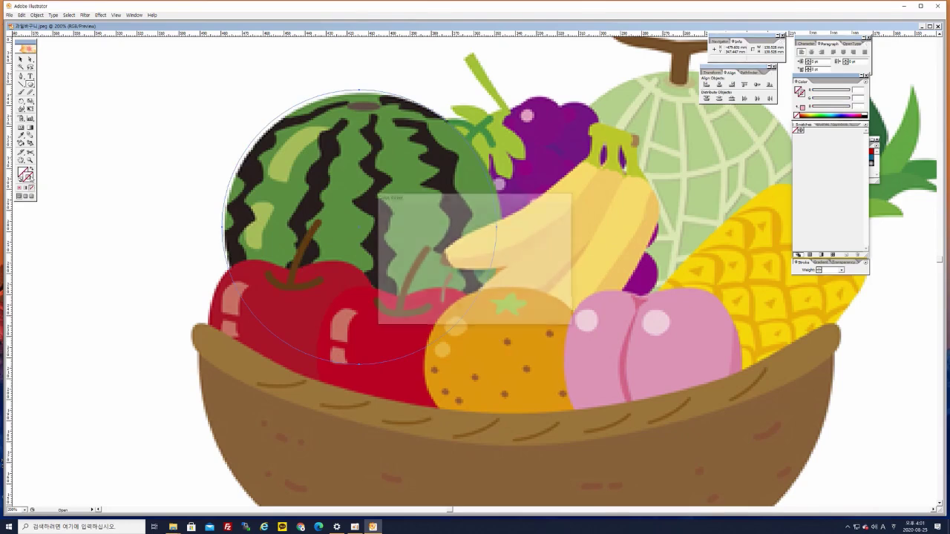
{"action": "left_click", "coordinate": [468, 236]}
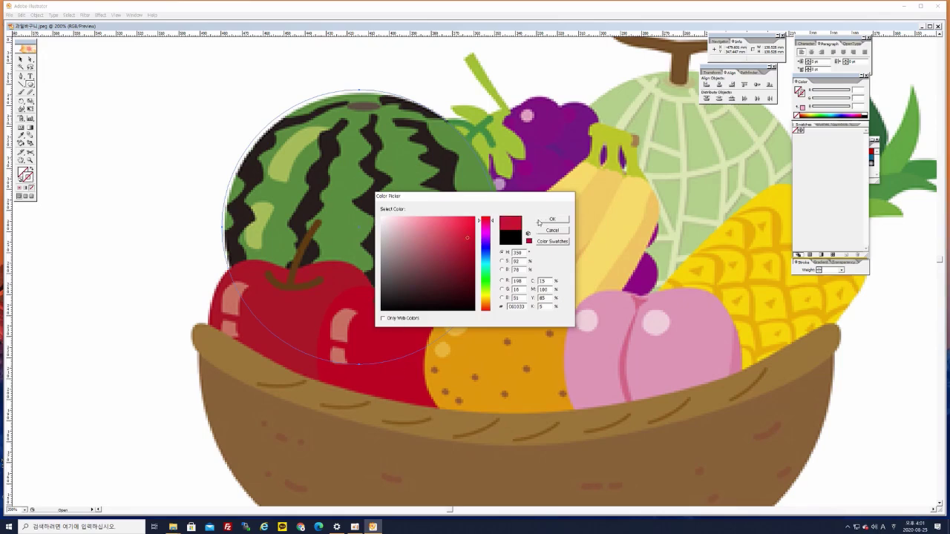
{"action": "left_click", "coordinate": [552, 219]}
Move the watermelon outline circle off the image onto the empty area beside the basket and deselect it
{"action": "left_click", "coordinate": [20, 58]}
{"action": "left_click", "coordinate": [403, 98]}
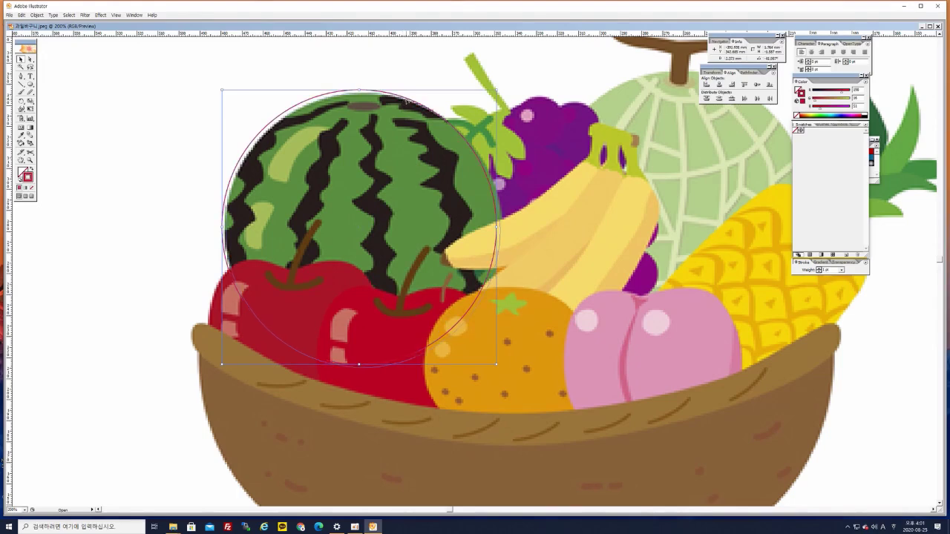
{"action": "left_click_drag", "start_coordinate": [403, 98], "coordinate": [115, 225]}
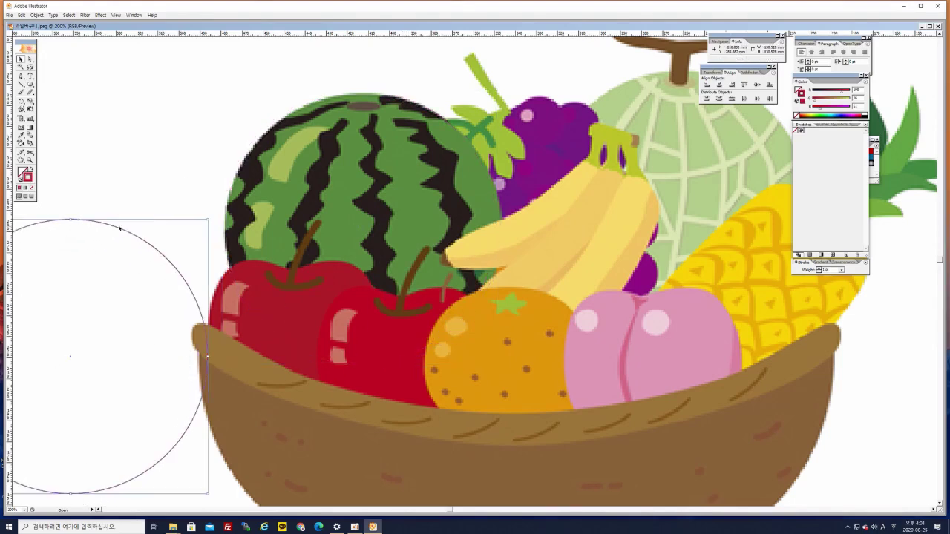
{"action": "left_click_drag", "start_coordinate": [289, 222], "coordinate": [363, 179]}
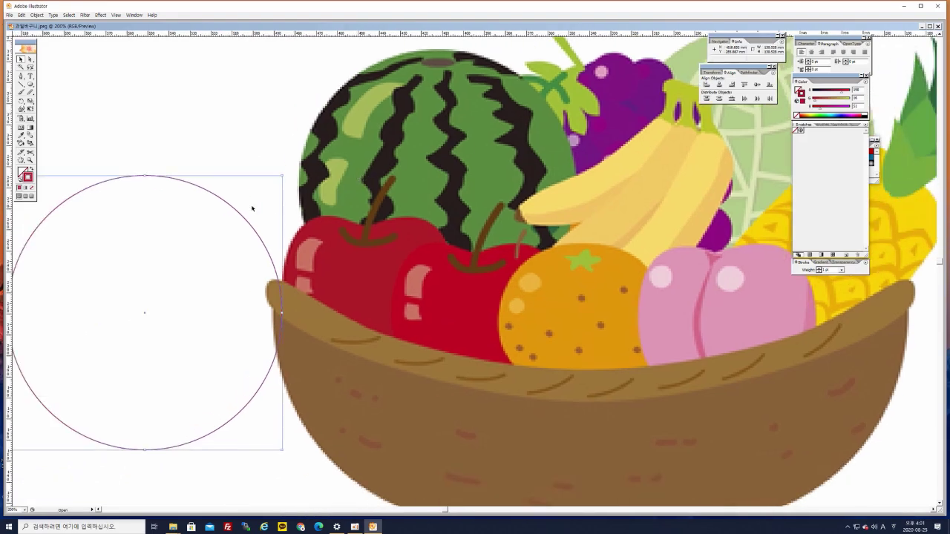
{"action": "left_click", "coordinate": [272, 146]}
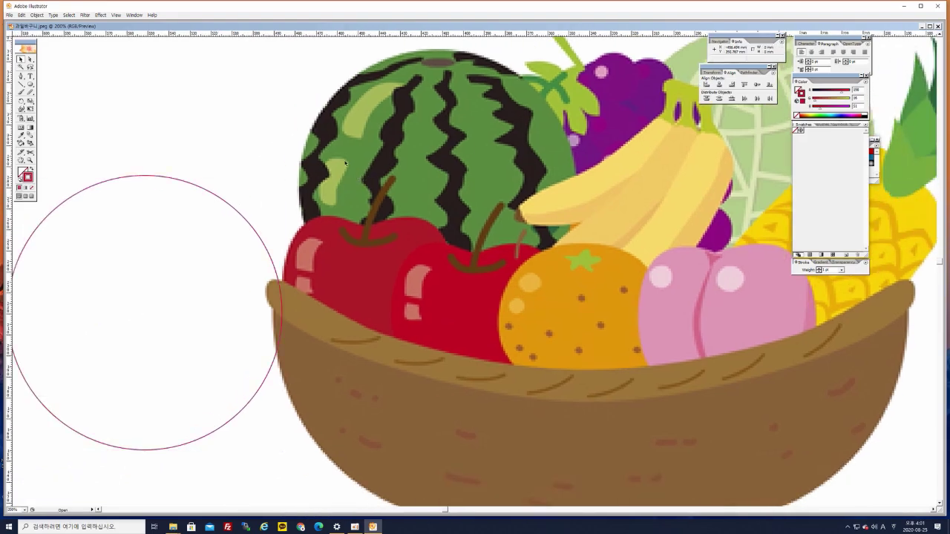
Draw a small flat ellipse around the brown stem spot on top of the watermelon and deselect it
{"action": "left_click_drag", "start_coordinate": [461, 224], "coordinate": [434, 255]}
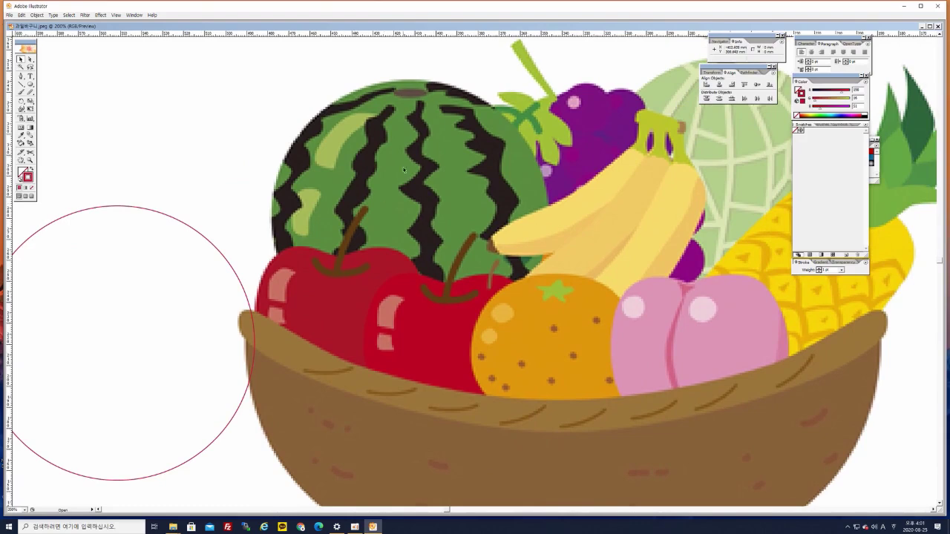
{"action": "left_click", "coordinate": [30, 83]}
{"action": "left_click_drag", "start_coordinate": [394, 88], "coordinate": [427, 97]}
{"action": "left_click", "coordinate": [22, 59]}
{"action": "left_click", "coordinate": [216, 103]}
Trace the watermelon's upper light-green highlight with the Pen tool as a closed curved shape and deselect it
{"action": "key", "text": "ctrl+plus"}
{"action": "key", "text": "ctrl+plus"}
{"action": "left_click_drag", "start_coordinate": [240, 100], "coordinate": [363, 275]}
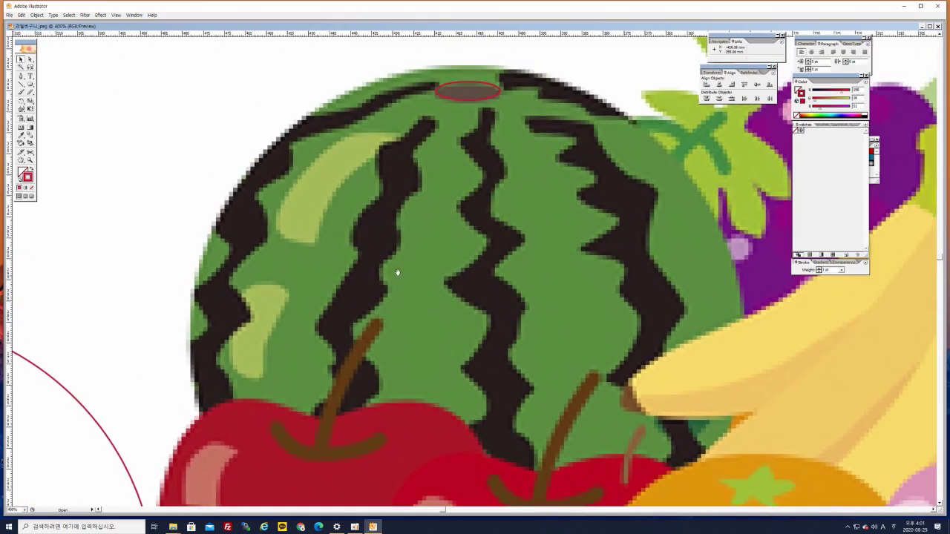
{"action": "left_click", "coordinate": [20, 76]}
{"action": "left_click", "coordinate": [399, 138]}
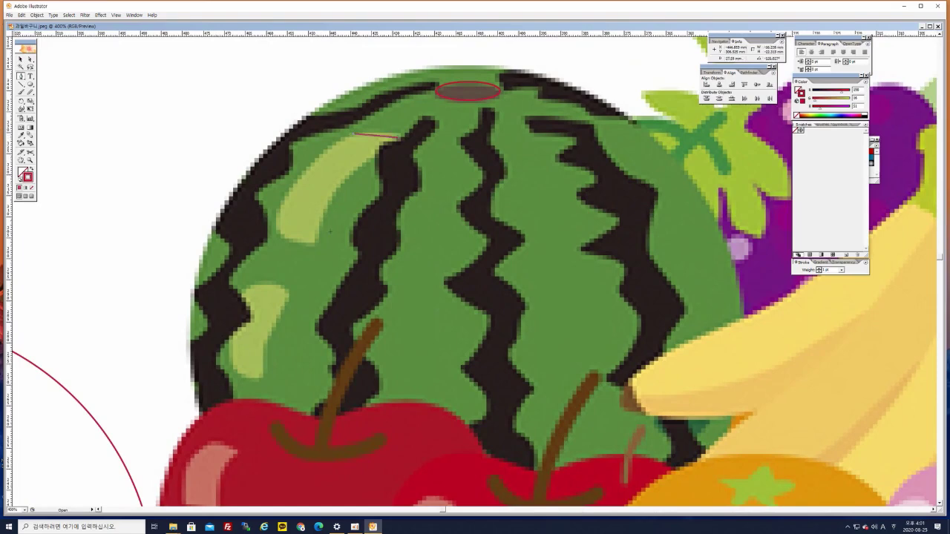
{"action": "left_click_drag", "start_coordinate": [313, 244], "coordinate": [305, 312]}
{"action": "left_click_drag", "start_coordinate": [279, 209], "coordinate": [293, 170]}
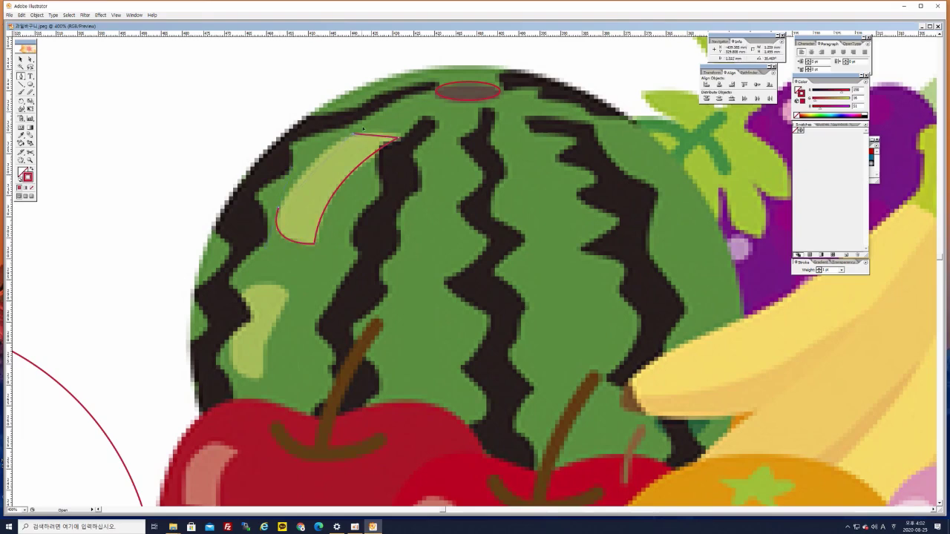
{"action": "left_click", "coordinate": [354, 134]}
{"action": "left_click", "coordinate": [21, 60]}
{"action": "left_click", "coordinate": [55, 110]}
Trace the rounded top, right edge and rounded bottom of the watermelon's lower highlight with the Pen tool
{"action": "left_click", "coordinate": [21, 76]}
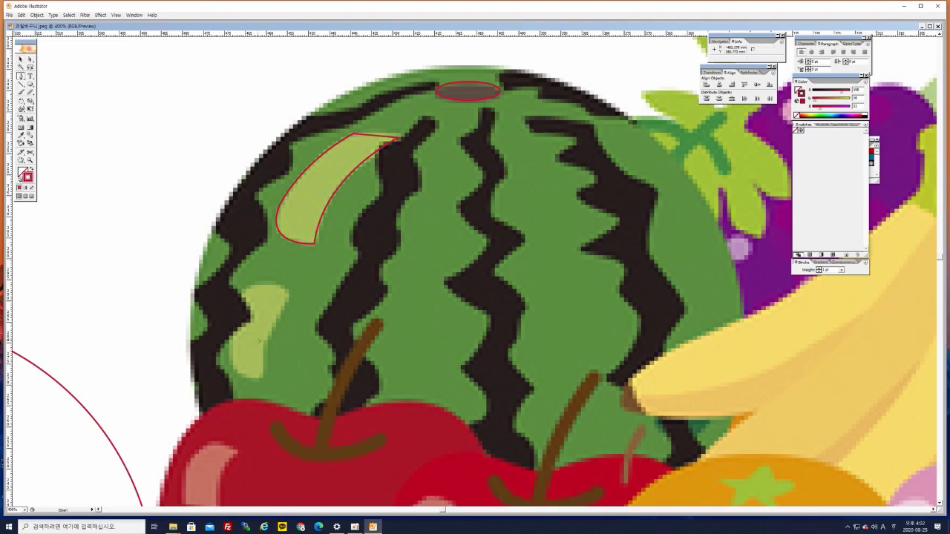
{"action": "left_click", "coordinate": [241, 296]}
{"action": "left_click_drag", "start_coordinate": [300, 338], "coordinate": [302, 340]}
{"action": "left_click_drag", "start_coordinate": [273, 343], "coordinate": [318, 259]}
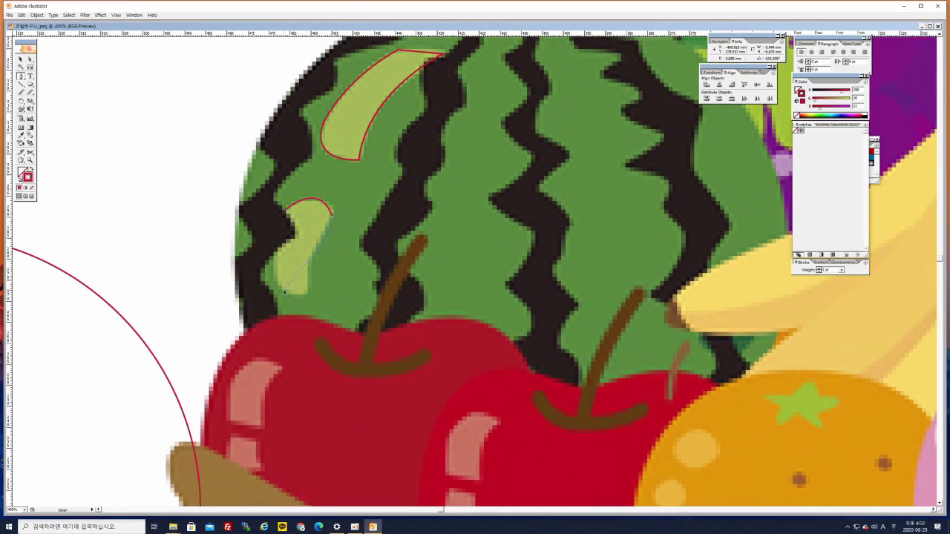
{"action": "left_click", "coordinate": [292, 292]}
{"action": "left_click", "coordinate": [307, 261]}
{"action": "left_click", "coordinate": [306, 291]}
{"action": "left_click_drag", "start_coordinate": [253, 248], "coordinate": [250, 243]}
{"action": "left_click_drag", "start_coordinate": [285, 250], "coordinate": [285, 282]}
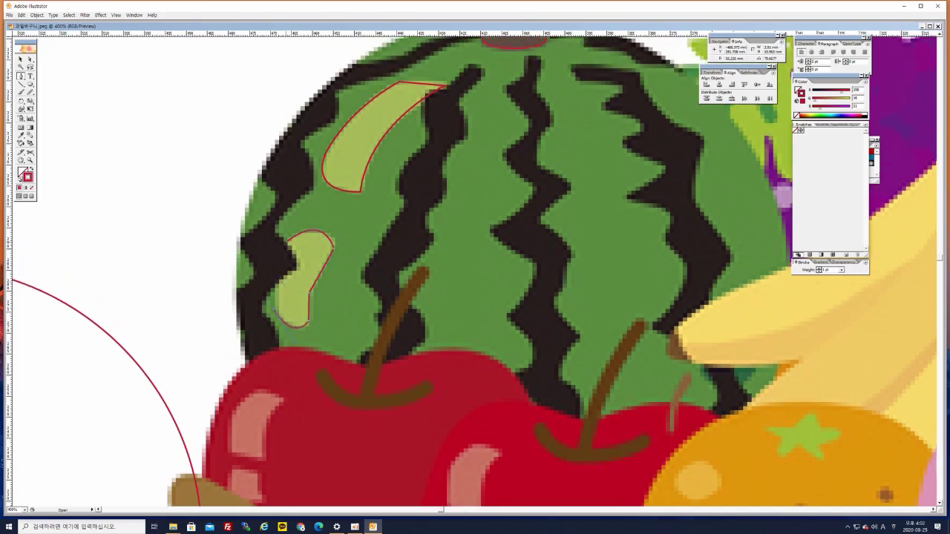
{"action": "left_click", "coordinate": [295, 235]}
{"action": "left_click_drag", "start_coordinate": [298, 234], "coordinate": [297, 234]}
{"action": "key", "text": "ctrl+z"}
{"action": "key", "text": "ctrl+z"}
Close the lower highlight's path with a curve along its left edge and deselect the shape
{"action": "left_click_drag", "start_coordinate": [274, 290], "coordinate": [263, 234]}
{"action": "left_click", "coordinate": [274, 290]}
{"action": "left_click_drag", "start_coordinate": [276, 285], "coordinate": [302, 219]}
{"action": "left_click", "coordinate": [21, 59]}
{"action": "left_click", "coordinate": [165, 114]}
{"action": "left_click_drag", "start_coordinate": [508, 173], "coordinate": [466, 210]}
{"action": "left_click_drag", "start_coordinate": [563, 300], "coordinate": [517, 248]}
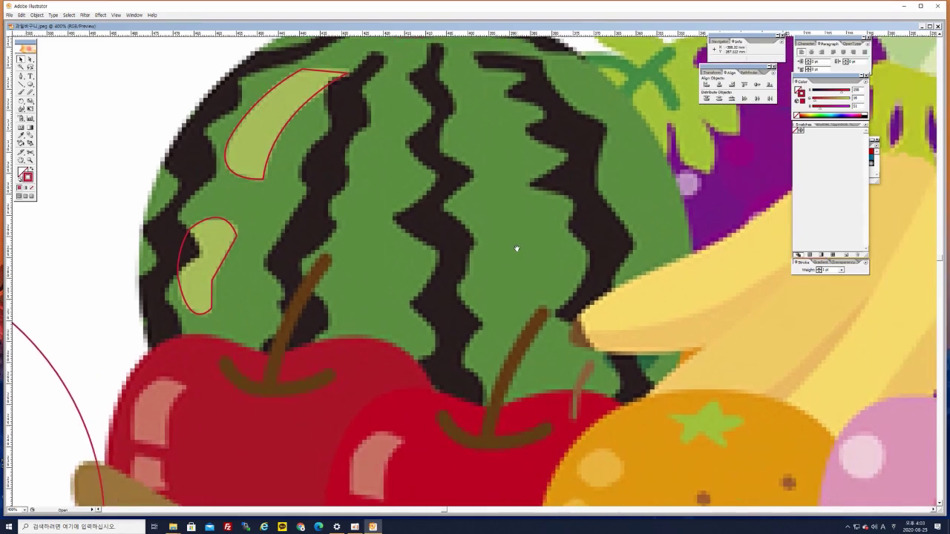
{"action": "left_click_drag", "start_coordinate": [549, 216], "coordinate": [549, 249]}
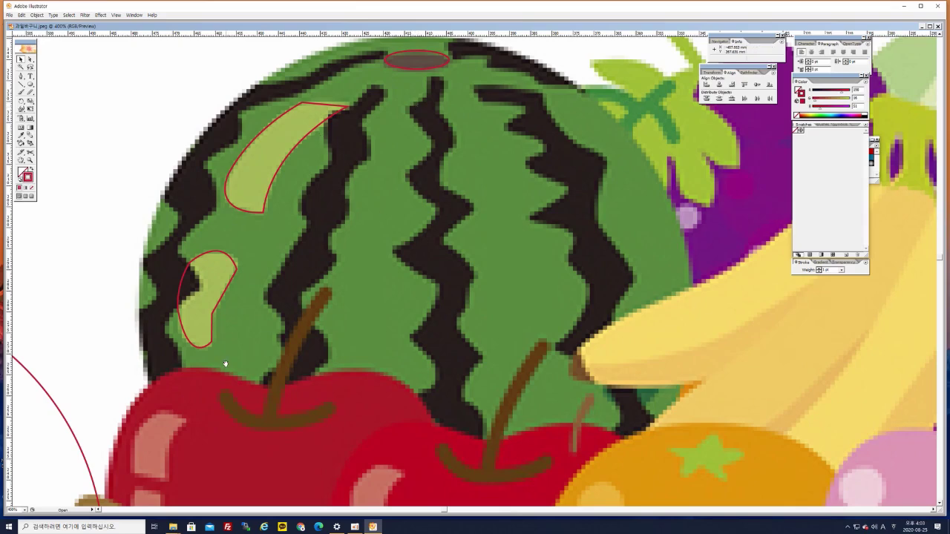
{"action": "left_click_drag", "start_coordinate": [225, 364], "coordinate": [363, 387]}
{"action": "left_click_drag", "start_coordinate": [494, 364], "coordinate": [352, 330]}
Trace the top and upper right edge of the watermelon's rightmost dark zigzag stripe with the Pen tool
{"action": "left_click_drag", "start_coordinate": [397, 196], "coordinate": [361, 218]}
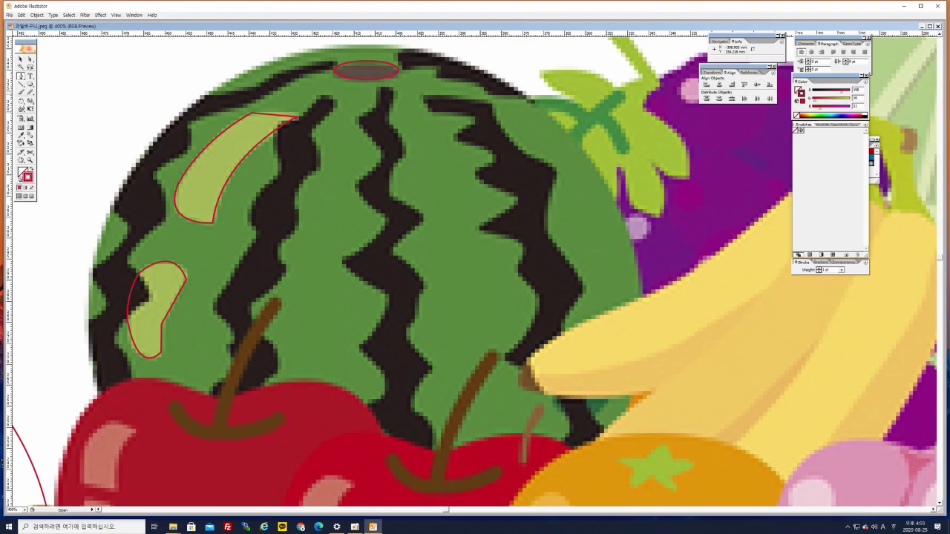
{"action": "left_click", "coordinate": [423, 94]}
{"action": "left_click", "coordinate": [491, 106]}
{"action": "mouse_move", "coordinate": [554, 172]}
{"action": "left_mouse_down"}
{"action": "mouse_move", "coordinate": [619, 207]}
{"action": "mouse_move", "coordinate": [601, 196]}
{"action": "left_mouse_up"}
{"action": "left_click", "coordinate": [555, 173]}
{"action": "left_click_drag", "start_coordinate": [581, 251], "coordinate": [507, 239]}
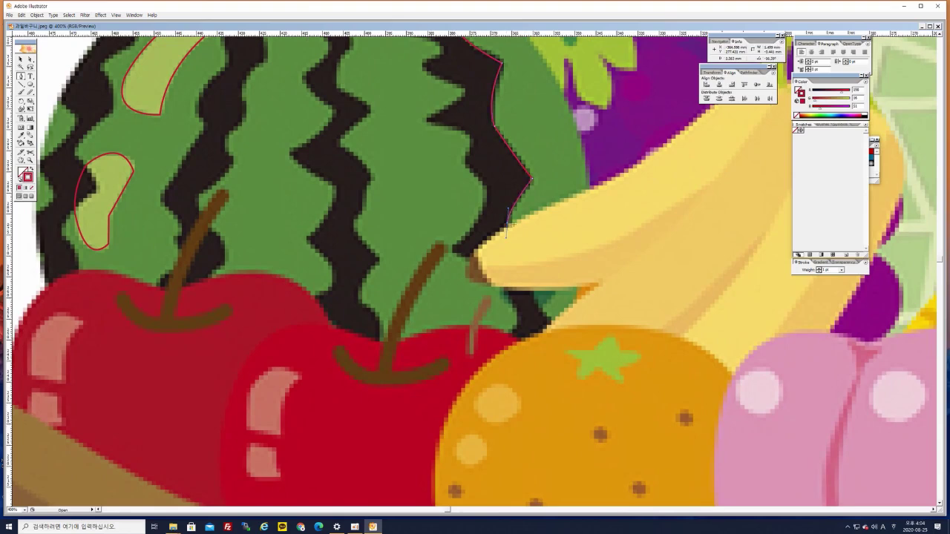
Continue the rightmost stripe's path down its right edge, across the banana tip to the top of the orange
{"action": "left_click_drag", "start_coordinate": [534, 261], "coordinate": [523, 218]}
{"action": "left_click_drag", "start_coordinate": [496, 171], "coordinate": [520, 236]}
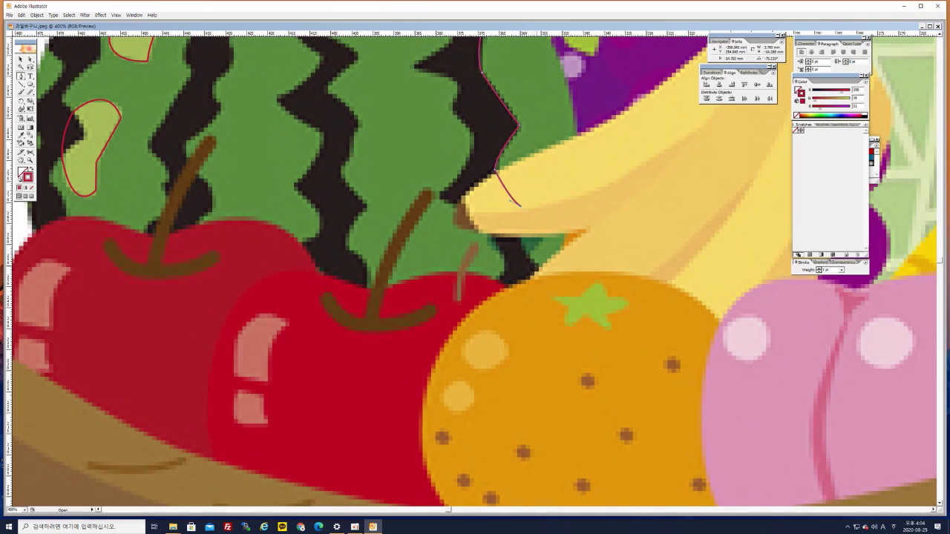
{"action": "left_click_drag", "start_coordinate": [536, 265], "coordinate": [560, 276]}
{"action": "left_click", "coordinate": [537, 266]}
{"action": "left_click_drag", "start_coordinate": [568, 233], "coordinate": [550, 358]}
{"action": "scroll", "coordinate": [549, 359], "scroll_direction": "down", "scroll_amount": 3}
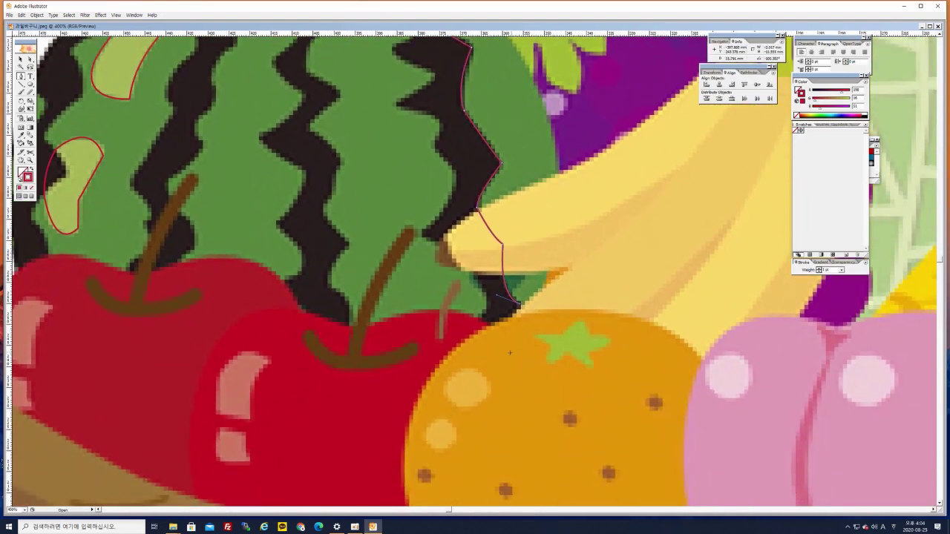
Extend the stripe's path to a pointed bottom end over the orange and curve back up its lower left edge
{"action": "left_click", "coordinate": [495, 367]}
{"action": "left_click", "coordinate": [460, 384]}
{"action": "left_click_drag", "start_coordinate": [457, 389], "coordinate": [466, 378]}
{"action": "mouse_move", "coordinate": [488, 311]}
{"action": "left_mouse_down"}
{"action": "mouse_move", "coordinate": [481, 275]}
{"action": "mouse_move", "coordinate": [487, 311]}
{"action": "left_mouse_up"}
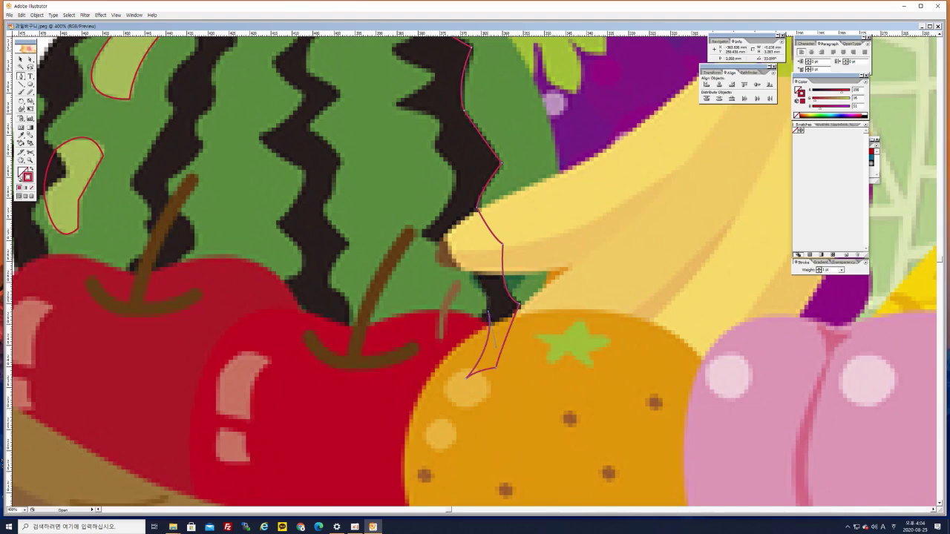
{"action": "left_click_drag", "start_coordinate": [421, 235], "coordinate": [353, 206]}
{"action": "scroll", "coordinate": [456, 186], "scroll_direction": "up", "scroll_amount": 3}
{"action": "left_click_drag", "start_coordinate": [410, 263], "coordinate": [349, 221]}
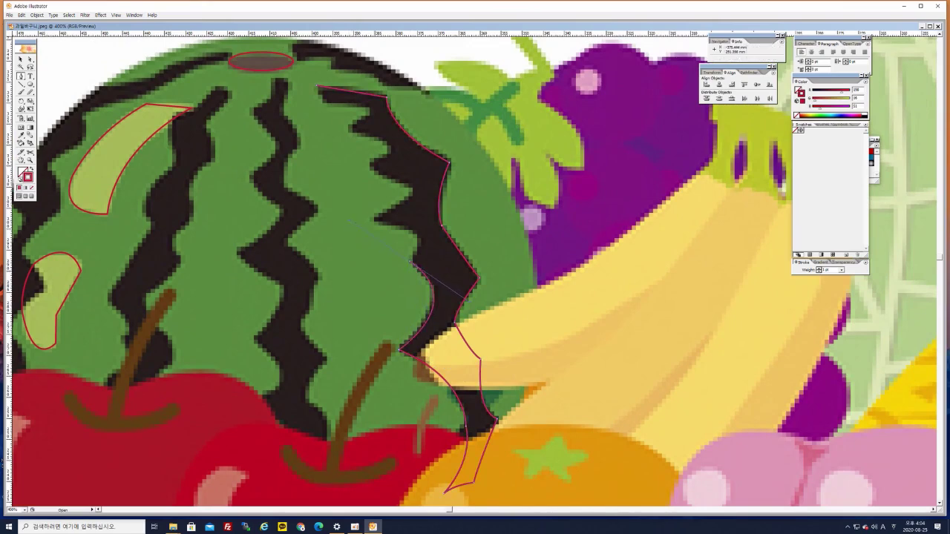
Trace the middle part of the rightmost stripe's left edge upward, following its large pointed notch
{"action": "left_click", "coordinate": [410, 262]}
{"action": "left_click", "coordinate": [411, 262]}
{"action": "left_click_drag", "start_coordinate": [422, 248], "coordinate": [426, 291]}
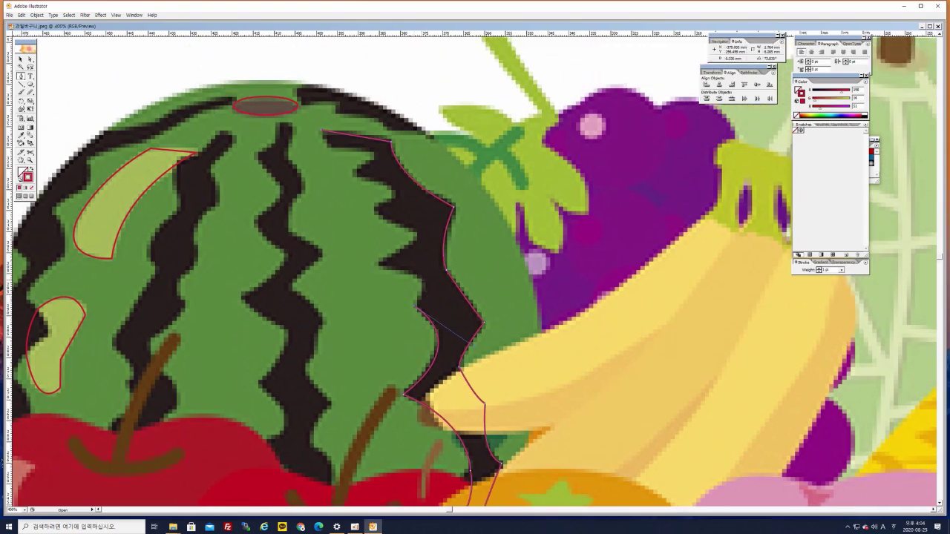
{"action": "left_click_drag", "start_coordinate": [379, 268], "coordinate": [305, 262]}
{"action": "left_click_drag", "start_coordinate": [401, 249], "coordinate": [437, 301]}
{"action": "left_click", "coordinate": [434, 311]}
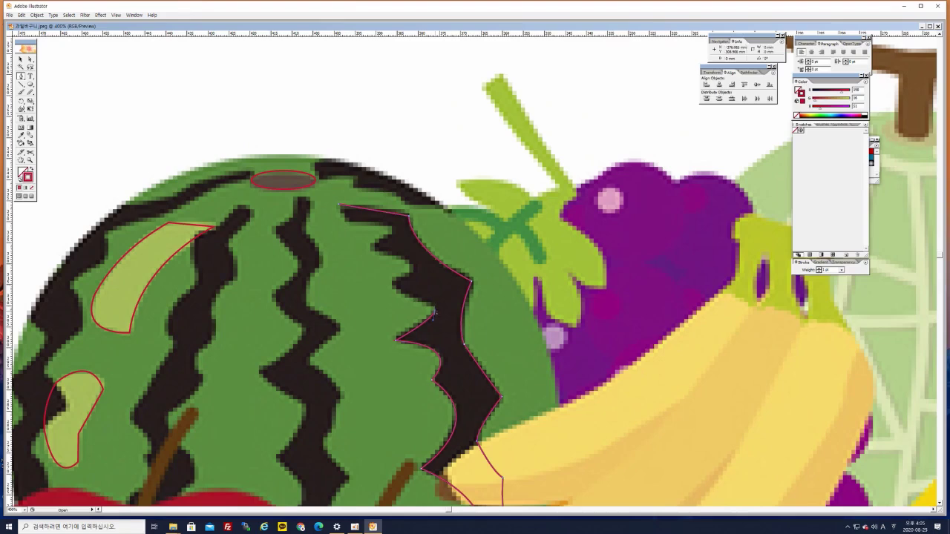
Trace the upper left teeth of the rightmost stripe, close the path at its top end and deselect it
{"action": "left_click_drag", "start_coordinate": [392, 283], "coordinate": [378, 273]}
{"action": "left_click_drag", "start_coordinate": [408, 261], "coordinate": [393, 248]}
{"action": "left_click", "coordinate": [409, 261]}
{"action": "left_click_drag", "start_coordinate": [410, 264], "coordinate": [350, 251]}
{"action": "left_click", "coordinate": [370, 251]}
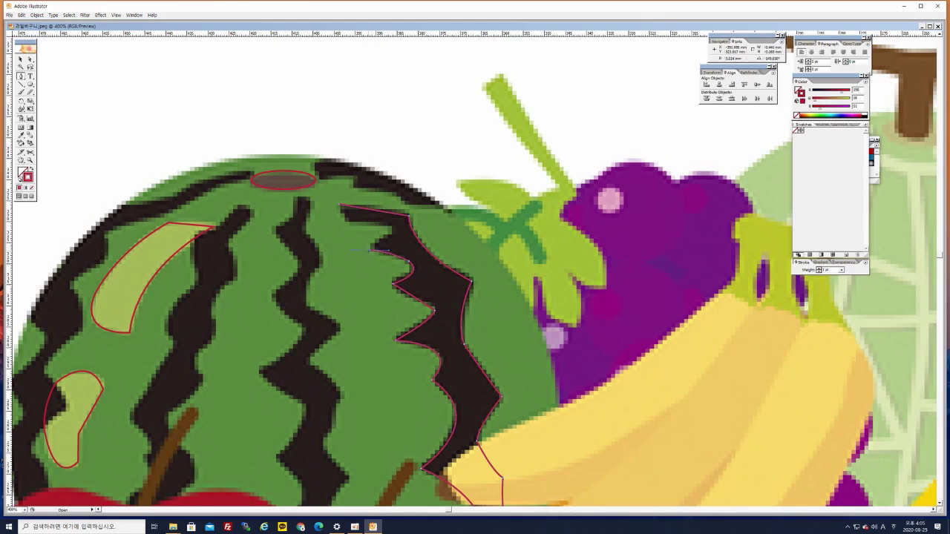
{"action": "left_click", "coordinate": [370, 251]}
{"action": "left_click_drag", "start_coordinate": [352, 223], "coordinate": [274, 230]}
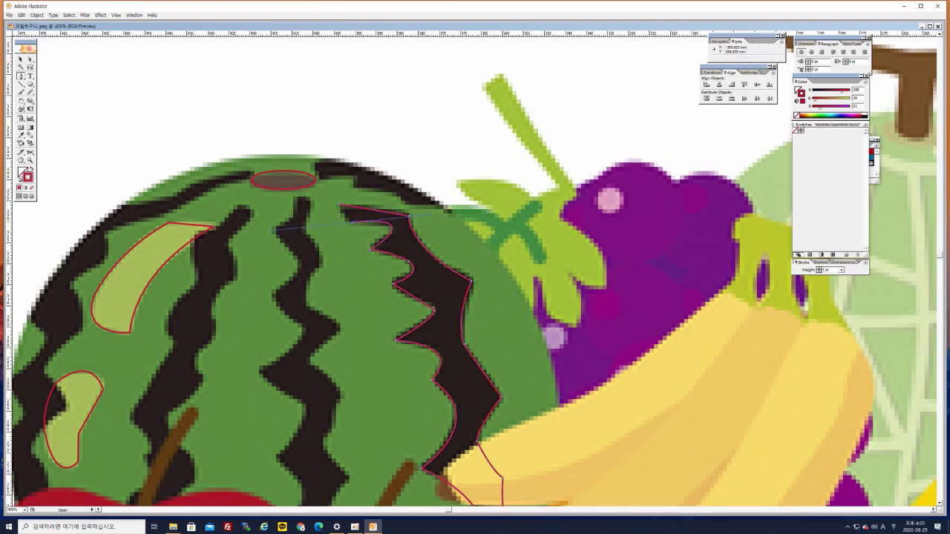
{"action": "left_click_drag", "start_coordinate": [339, 204], "coordinate": [344, 194]}
{"action": "left_click", "coordinate": [20, 60]}
{"action": "left_click", "coordinate": [155, 155]}
{"action": "left_click_drag", "start_coordinate": [248, 286], "coordinate": [380, 159]}
{"action": "key", "text": "ctrl+minus"}
{"action": "key", "text": "ctrl+minus"}
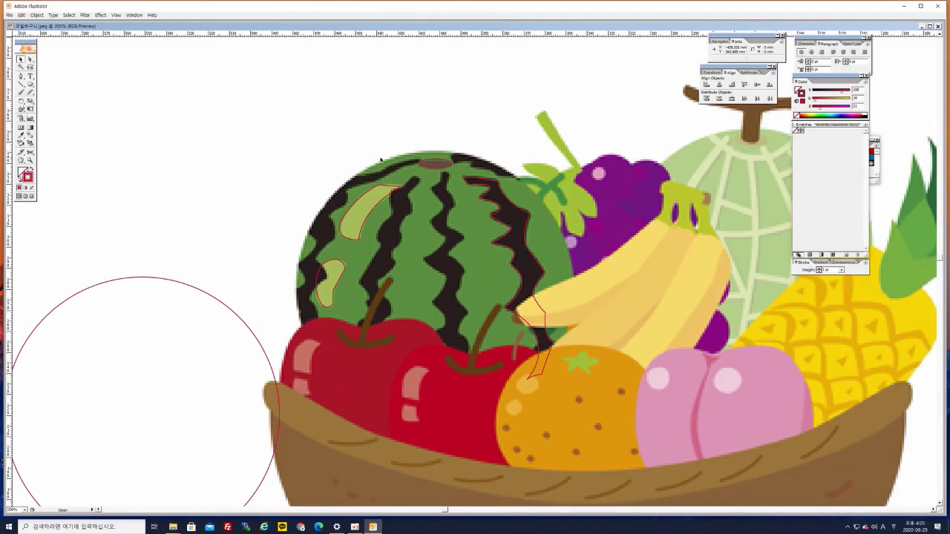
{"action": "key", "text": "ctrl+plus"}
{"action": "key", "text": "ctrl+plus"}
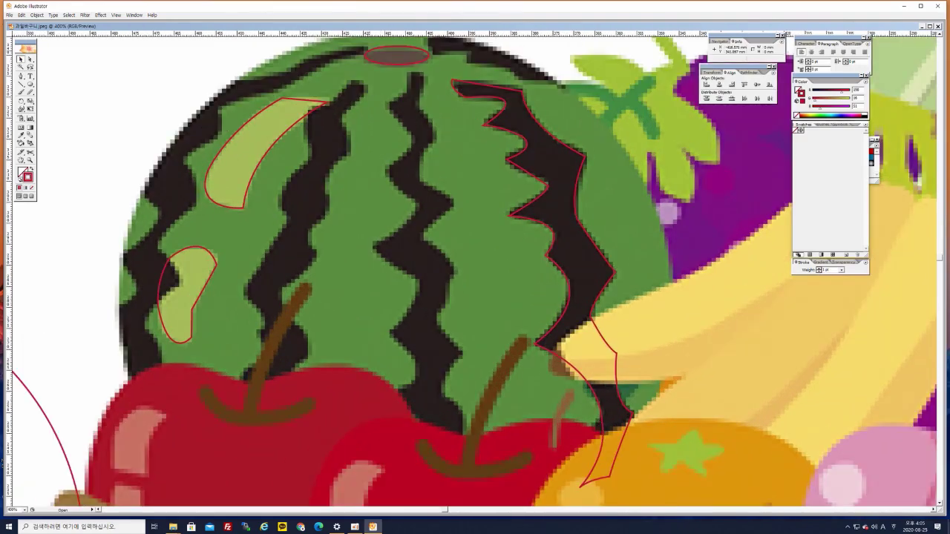
Start a Pen path around the rounded top of the watermelon's middle dark stripe
{"action": "left_click", "coordinate": [21, 77]}
{"action": "left_click_drag", "start_coordinate": [427, 79], "coordinate": [429, 89]}
{"action": "key", "text": "ctrl+plus"}
{"action": "left_click_drag", "start_coordinate": [451, 129], "coordinate": [456, 496]}
{"action": "left_click_drag", "start_coordinate": [337, 381], "coordinate": [384, 288]}
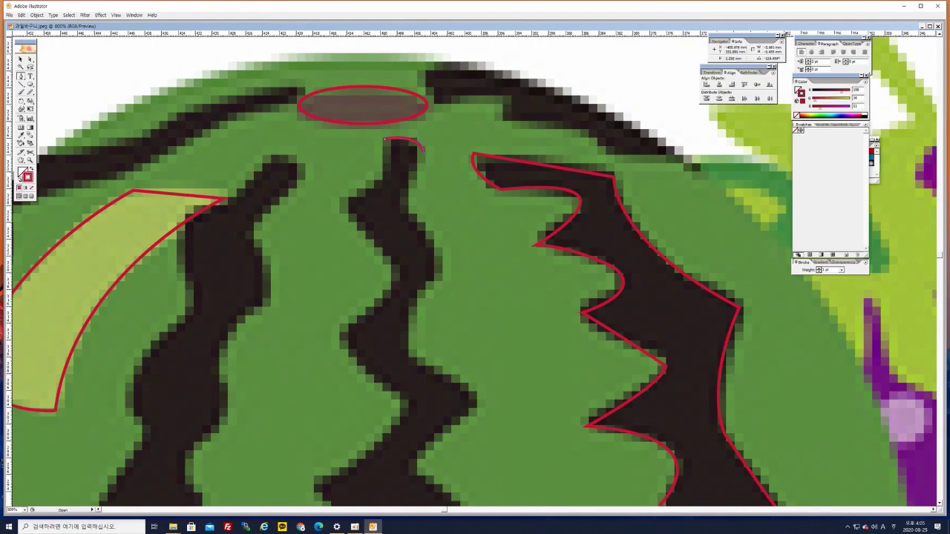
Trace the upper right edge of the watermelon's middle dark stripe downward through its first bulge and inner notch
{"action": "left_click", "coordinate": [402, 205]}
{"action": "left_click_drag", "start_coordinate": [437, 277], "coordinate": [455, 228]}
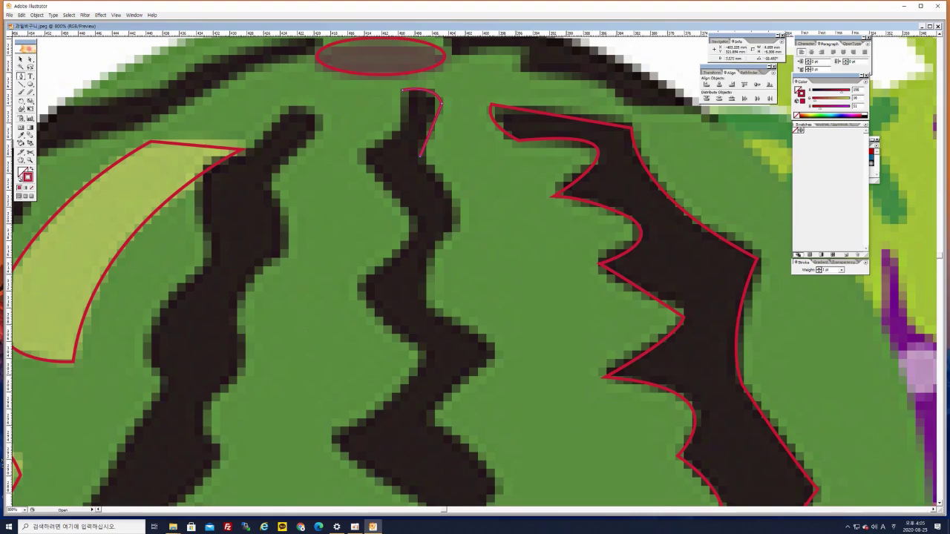
{"action": "left_click", "coordinate": [459, 204]}
{"action": "left_click_drag", "start_coordinate": [422, 282], "coordinate": [368, 349]}
{"action": "left_click", "coordinate": [421, 282]}
{"action": "left_click_drag", "start_coordinate": [476, 330], "coordinate": [460, 227]}
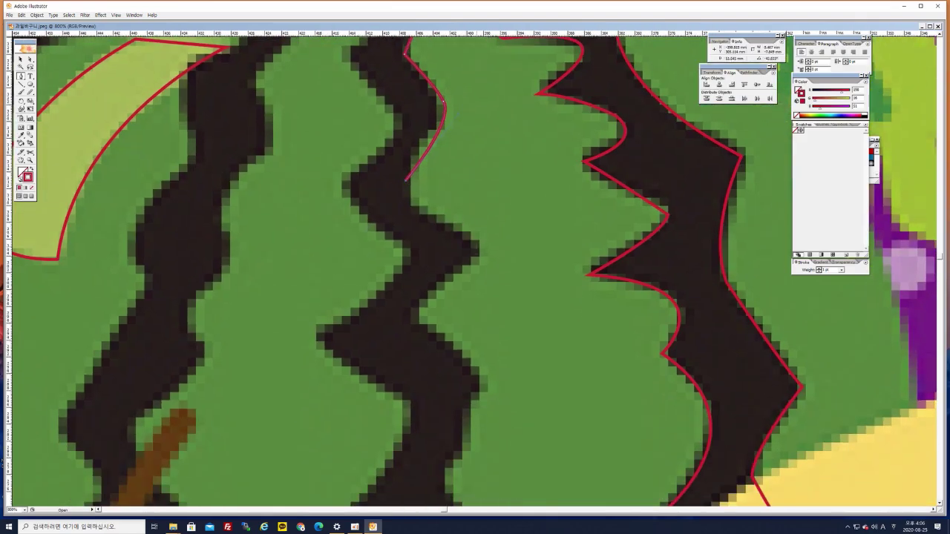
Continue the middle stripe's path around the pointed tooth on its right edge to the start of the next bulge
{"action": "left_click_drag", "start_coordinate": [477, 242], "coordinate": [557, 283]}
{"action": "left_click_drag", "start_coordinate": [478, 270], "coordinate": [496, 230]}
{"action": "left_click", "coordinate": [425, 280]}
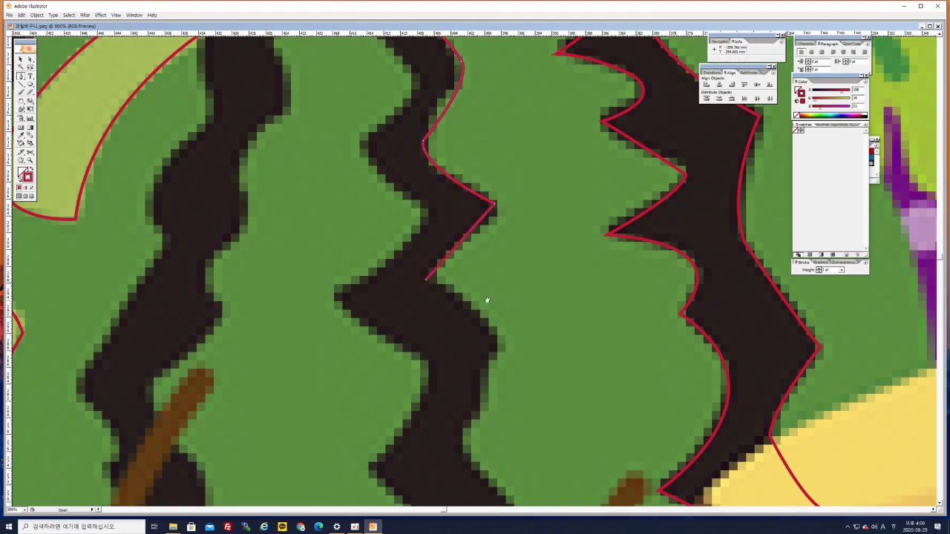
{"action": "left_click_drag", "start_coordinate": [490, 305], "coordinate": [491, 200]}
{"action": "left_click", "coordinate": [493, 223]}
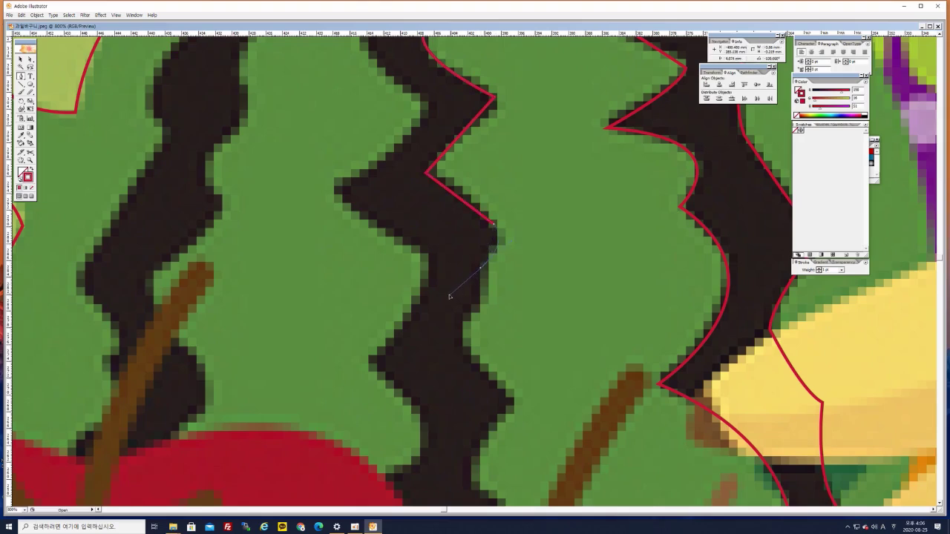
Trace the middle stripe's lower right edge through the small bulge and last tooth to just above the red apple
{"action": "left_click_drag", "start_coordinate": [481, 265], "coordinate": [500, 220]}
{"action": "left_click", "coordinate": [481, 268]}
{"action": "mouse_move", "coordinate": [472, 249]}
{"action": "left_mouse_down"}
{"action": "mouse_move", "coordinate": [445, 271]}
{"action": "mouse_move", "coordinate": [487, 250]}
{"action": "mouse_move", "coordinate": [467, 214]}
{"action": "mouse_move", "coordinate": [454, 232]}
{"action": "mouse_move", "coordinate": [461, 238]}
{"action": "left_mouse_up"}
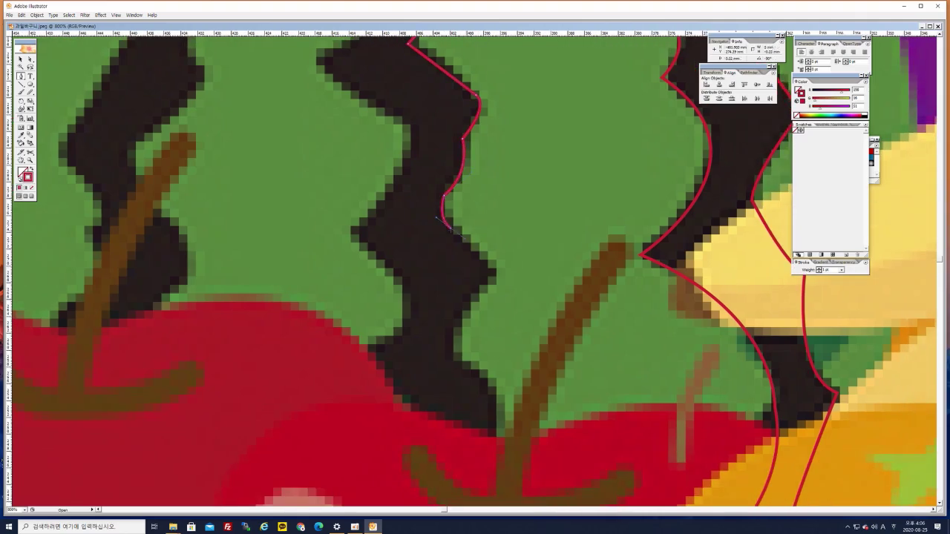
{"action": "left_click", "coordinate": [493, 269]}
{"action": "left_click_drag", "start_coordinate": [494, 268], "coordinate": [501, 247]}
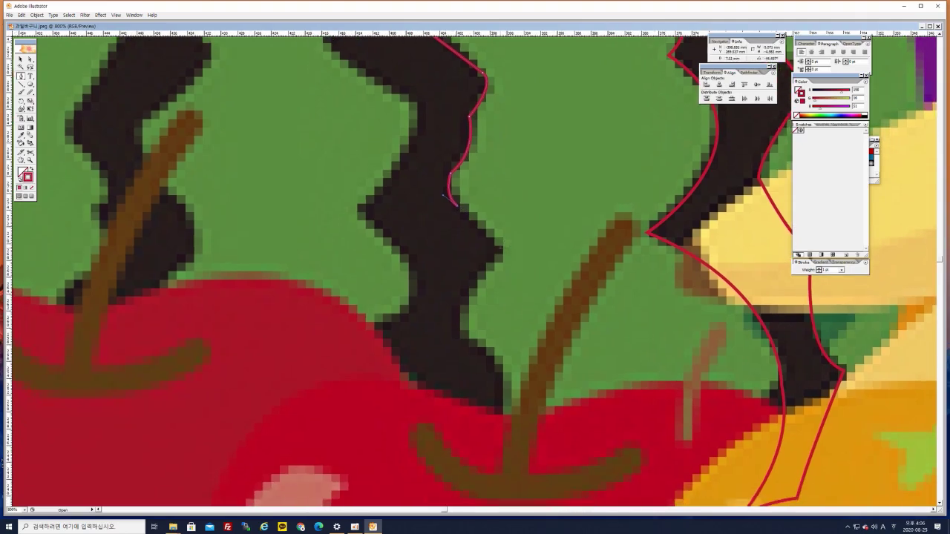
{"action": "left_click", "coordinate": [461, 304]}
{"action": "left_click_drag", "start_coordinate": [461, 304], "coordinate": [489, 175]}
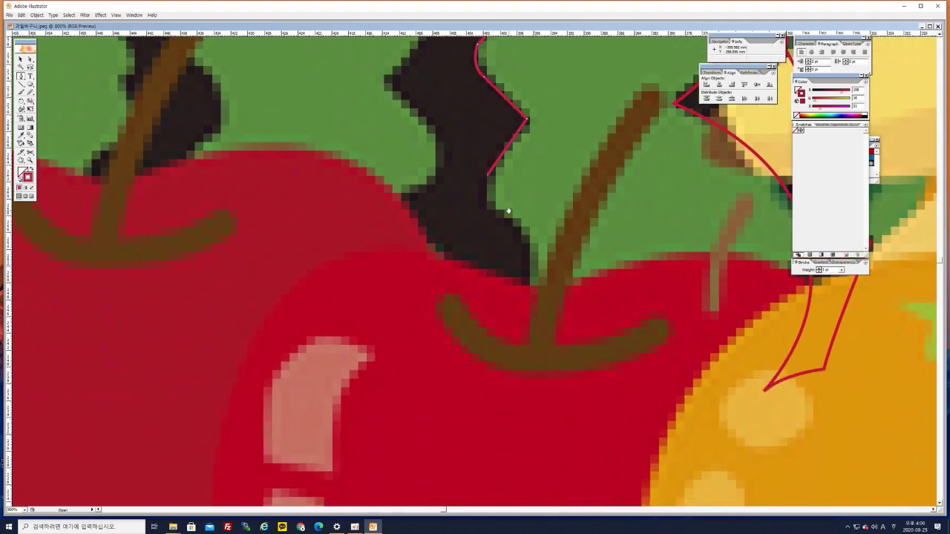
{"action": "left_click_drag", "start_coordinate": [496, 216], "coordinate": [519, 234]}
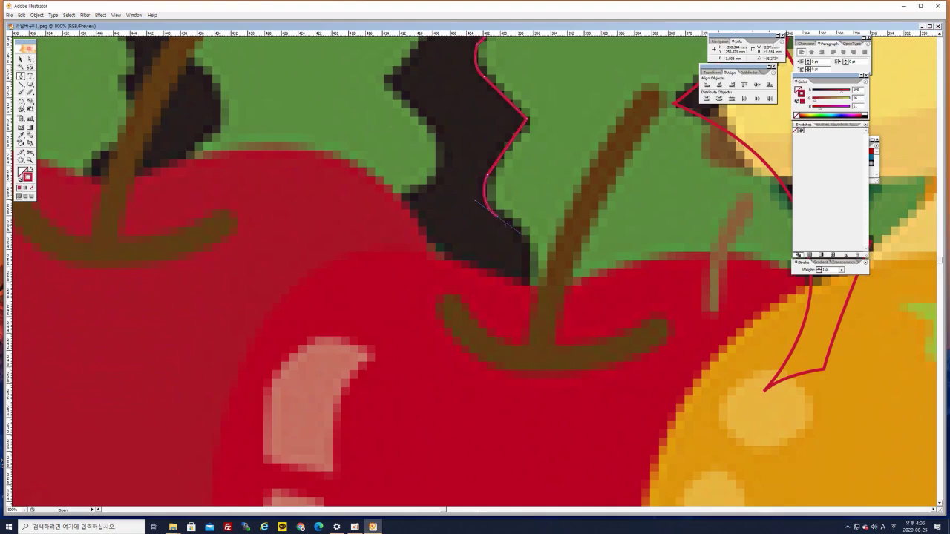
{"action": "left_click", "coordinate": [496, 216]}
Extend the middle stripe's path to a bottom end over the red apple and bring it back up to the apple's upper edge
{"action": "key", "text": "ctrl+minus"}
{"action": "key", "text": "ctrl+minus"}
{"action": "key", "text": "ctrl+minus"}
{"action": "key", "text": "ctrl+minus"}
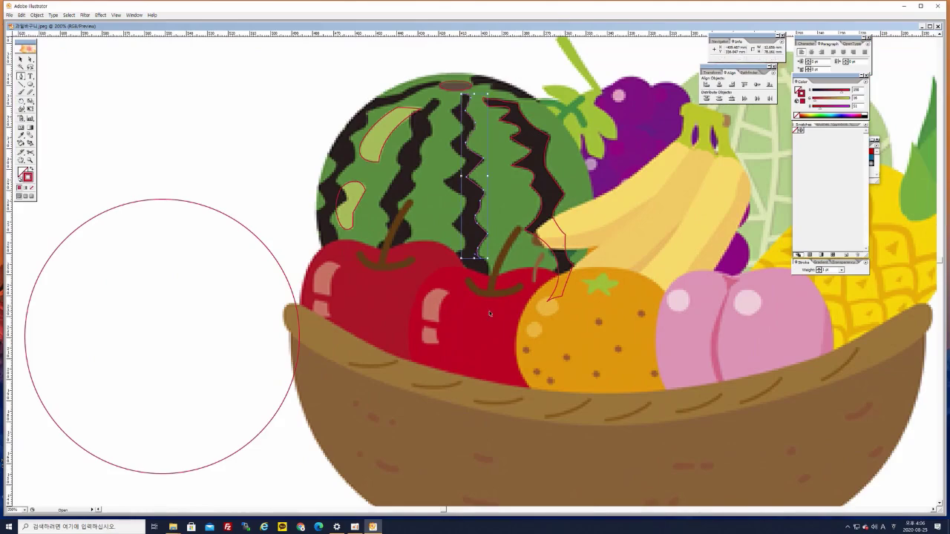
{"action": "key", "text": "ctrl+plus"}
{"action": "key", "text": "ctrl+plus"}
{"action": "key", "text": "ctrl+plus"}
{"action": "left_click_drag", "start_coordinate": [498, 334], "coordinate": [452, 410]}
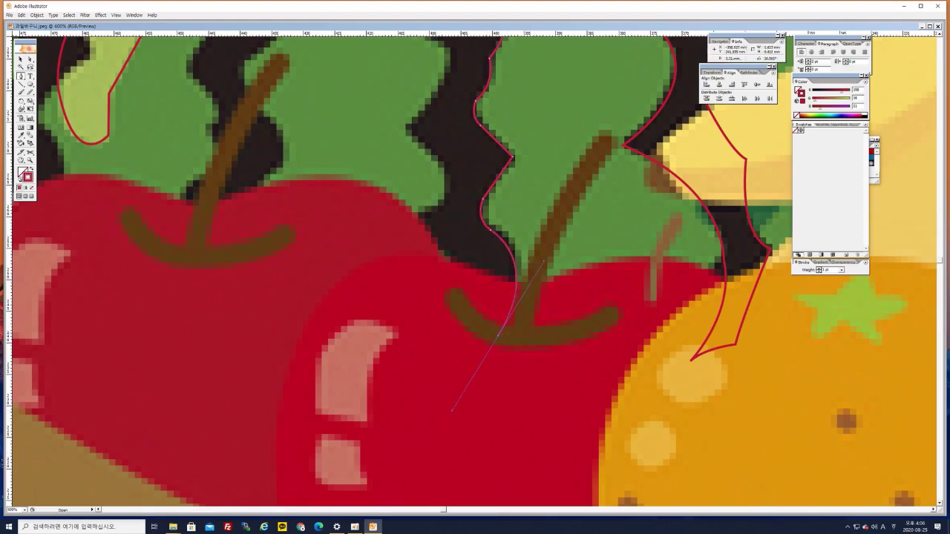
{"action": "left_click", "coordinate": [497, 336]}
{"action": "left_click_drag", "start_coordinate": [488, 360], "coordinate": [486, 382]}
{"action": "left_click", "coordinate": [463, 357]}
{"action": "left_click", "coordinate": [439, 244]}
{"action": "left_click", "coordinate": [454, 268]}
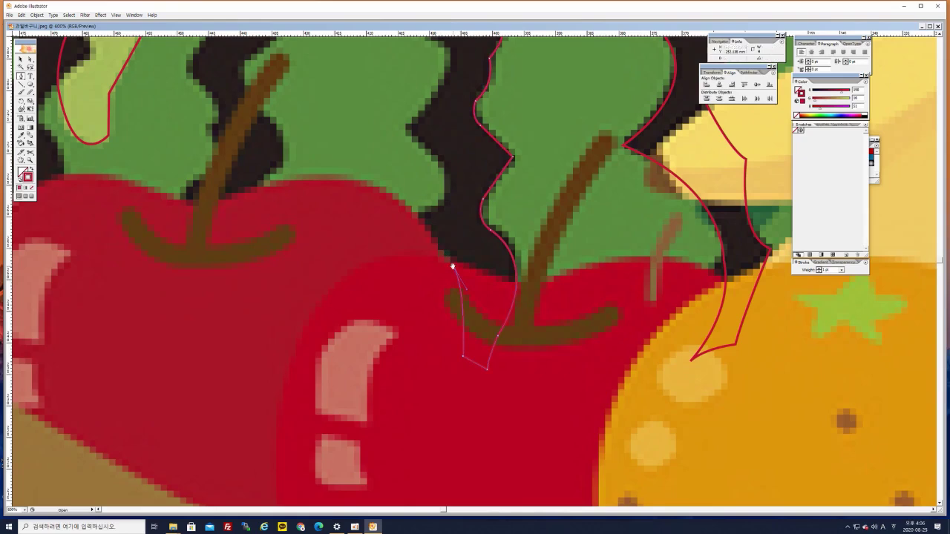
Trace the middle stripe's lower left edge upward from the apple around its lowest curved tooth
{"action": "left_click_drag", "start_coordinate": [433, 233], "coordinate": [441, 296]}
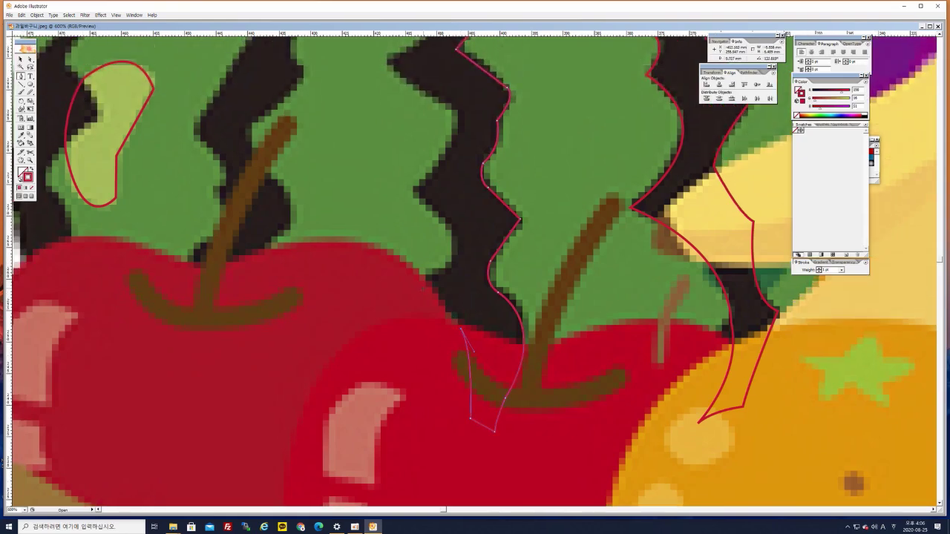
{"action": "left_click", "coordinate": [423, 284]}
{"action": "left_click_drag", "start_coordinate": [457, 257], "coordinate": [468, 243]}
{"action": "scroll", "coordinate": [465, 245], "scroll_direction": "up", "scroll_amount": 3}
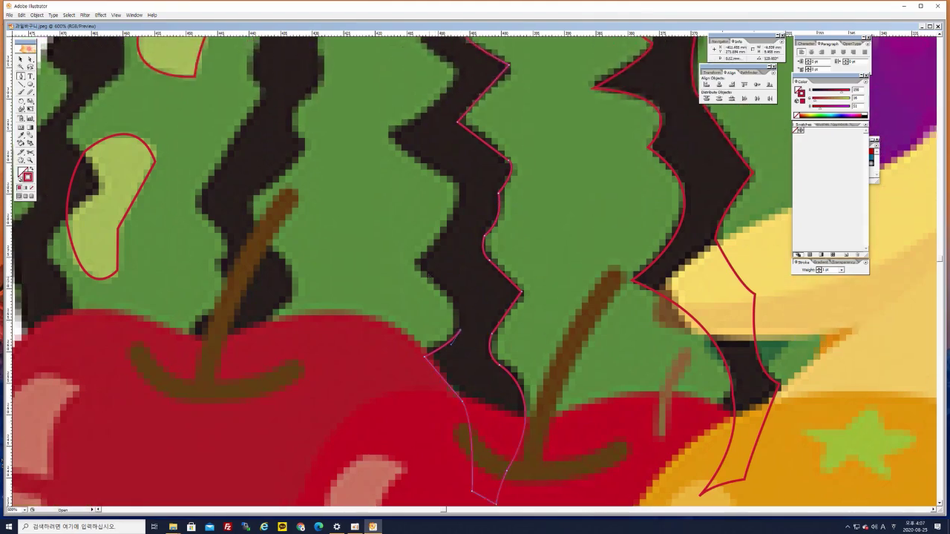
{"action": "left_click_drag", "start_coordinate": [417, 263], "coordinate": [362, 225]}
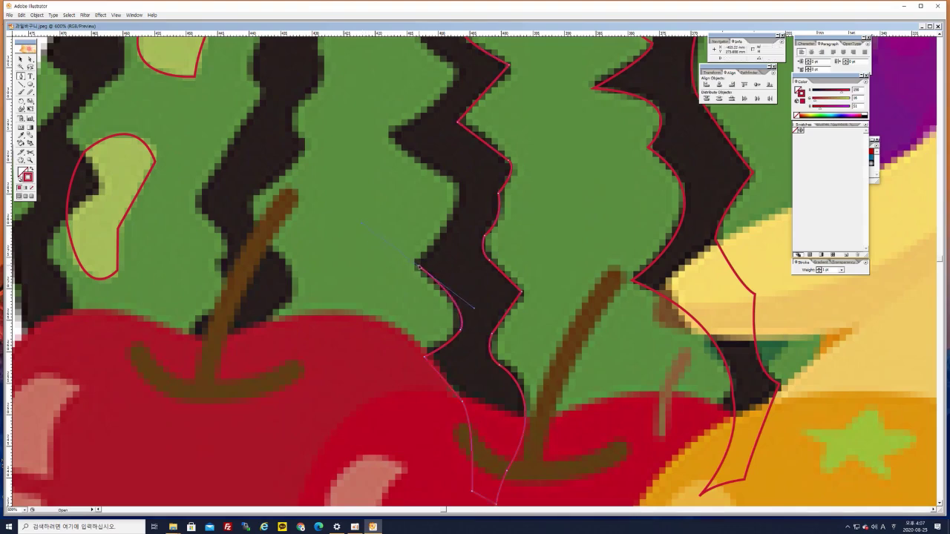
{"action": "scroll", "coordinate": [440, 307], "scroll_direction": "up", "scroll_amount": 2}
{"action": "scroll", "coordinate": [439, 306], "scroll_direction": "up", "scroll_amount": 2}
{"action": "left_click_drag", "start_coordinate": [460, 279], "coordinate": [472, 242]}
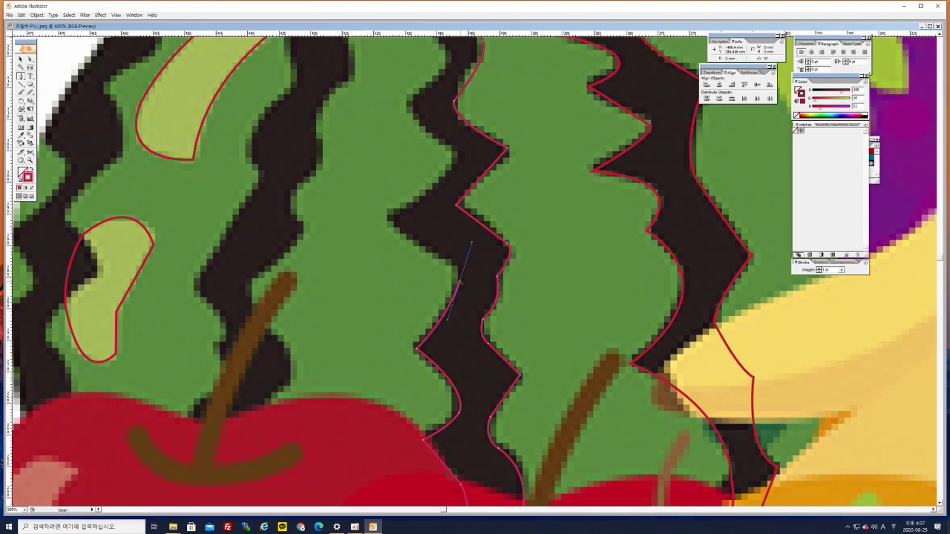
Trace the large pointed tooth on the middle stripe's left edge and continue up to the notch above it
{"action": "scroll", "coordinate": [439, 300], "scroll_direction": "up", "scroll_amount": 2}
{"action": "left_click_drag", "start_coordinate": [396, 281], "coordinate": [330, 260]}
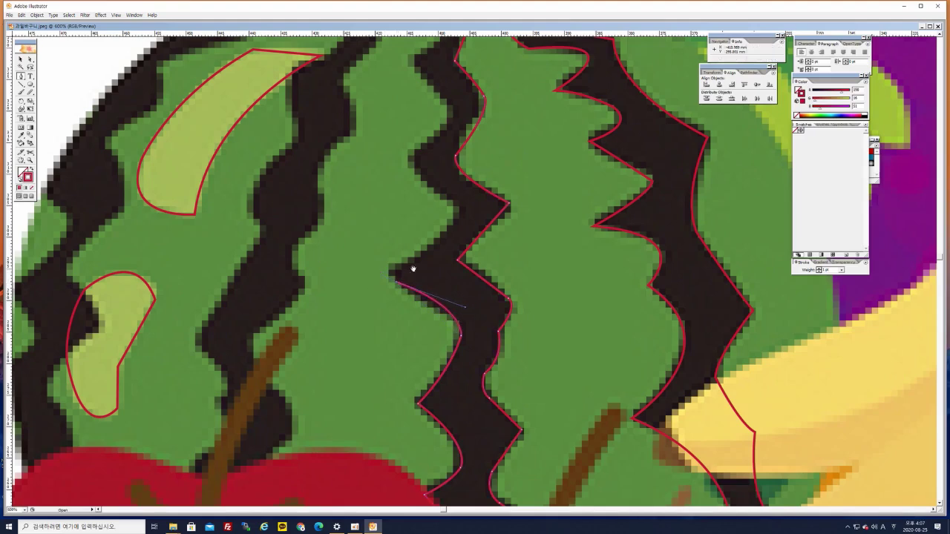
{"action": "scroll", "coordinate": [414, 270], "scroll_direction": "up", "scroll_amount": 2}
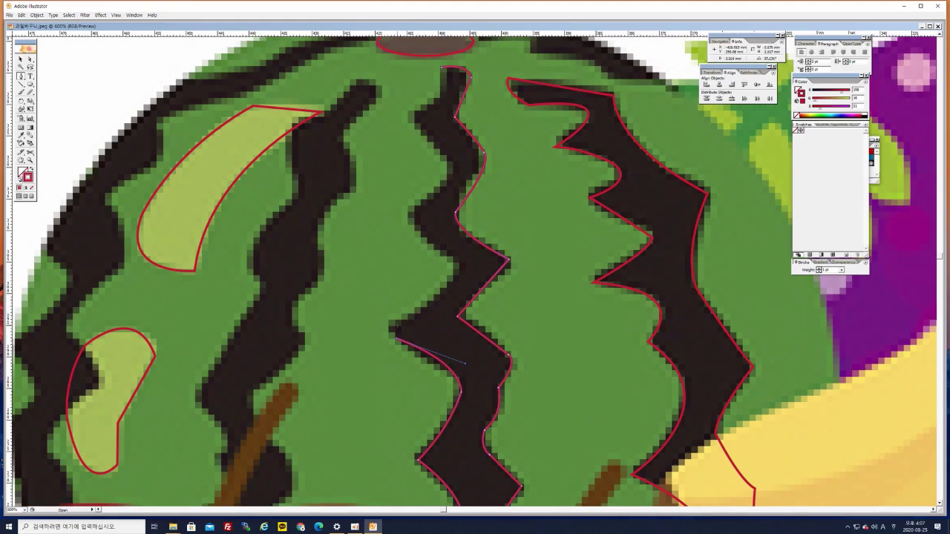
{"action": "left_click_drag", "start_coordinate": [426, 307], "coordinate": [476, 279]}
{"action": "left_click", "coordinate": [426, 307]}
{"action": "left_click_drag", "start_coordinate": [460, 276], "coordinate": [452, 360]}
{"action": "left_click", "coordinate": [454, 317]}
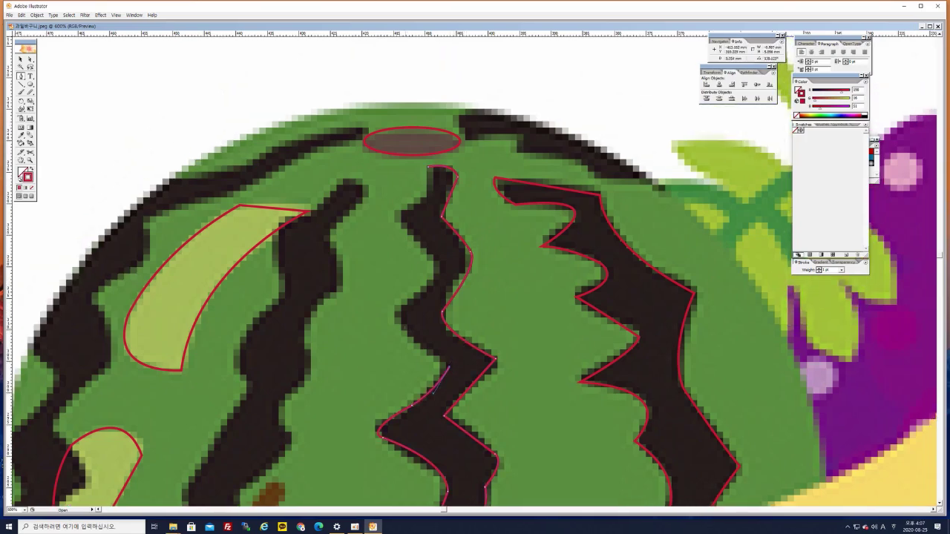
Trace the two upper teeth and the notch between them on the middle stripe's left edge
{"action": "left_click", "coordinate": [399, 324]}
{"action": "key", "text": "ctrl+plus"}
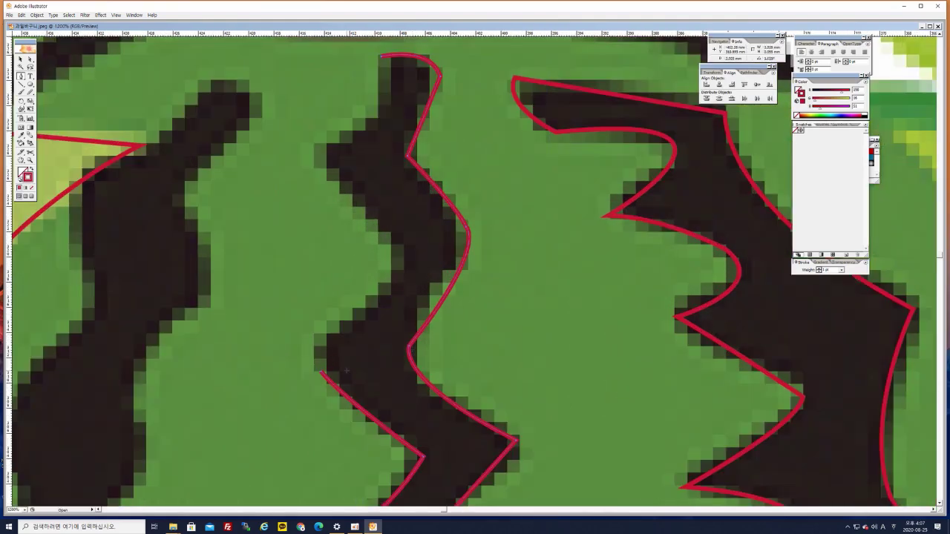
{"action": "left_click_drag", "start_coordinate": [360, 313], "coordinate": [363, 307]}
{"action": "left_click_drag", "start_coordinate": [409, 260], "coordinate": [396, 302]}
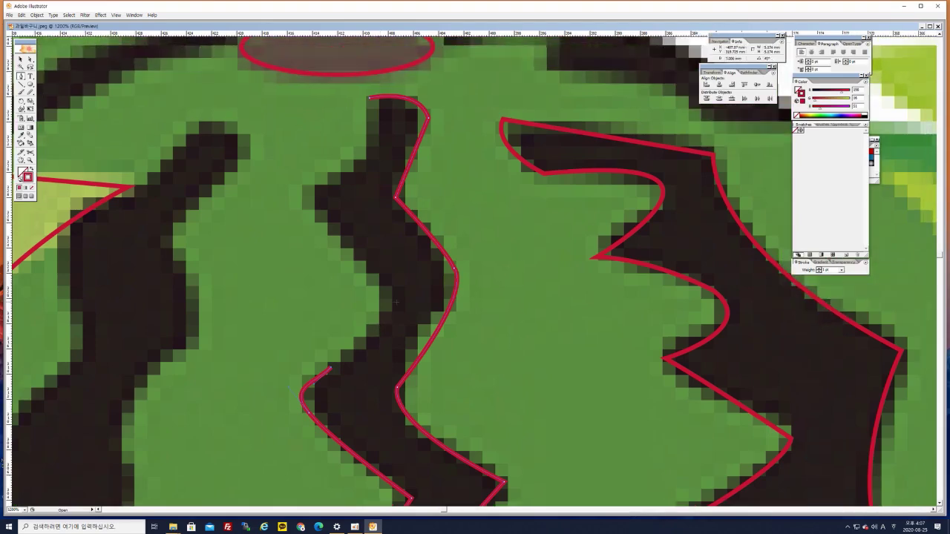
{"action": "left_click", "coordinate": [392, 307]}
{"action": "scroll", "coordinate": [388, 292], "scroll_direction": "up", "scroll_amount": 3}
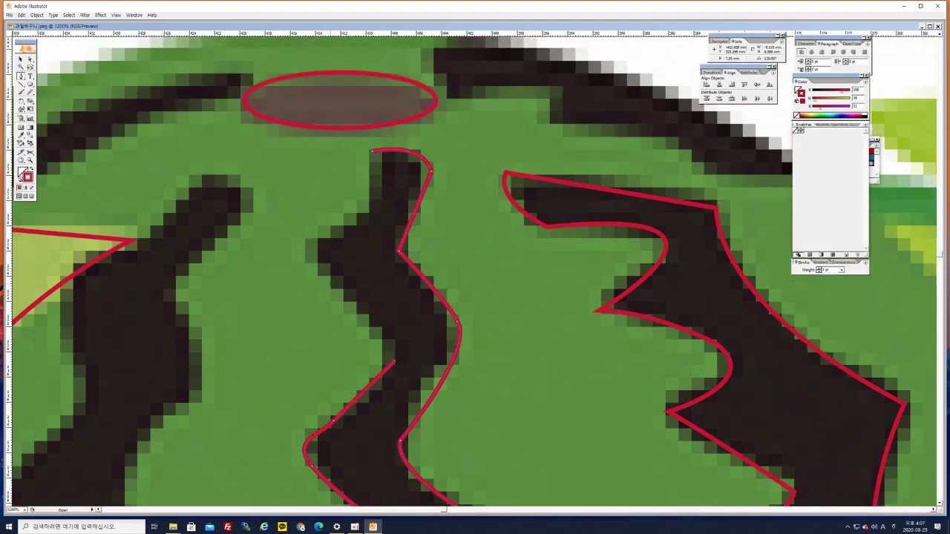
{"action": "left_click", "coordinate": [311, 260]}
{"action": "scroll", "coordinate": [369, 272], "scroll_direction": "up", "scroll_amount": 5}
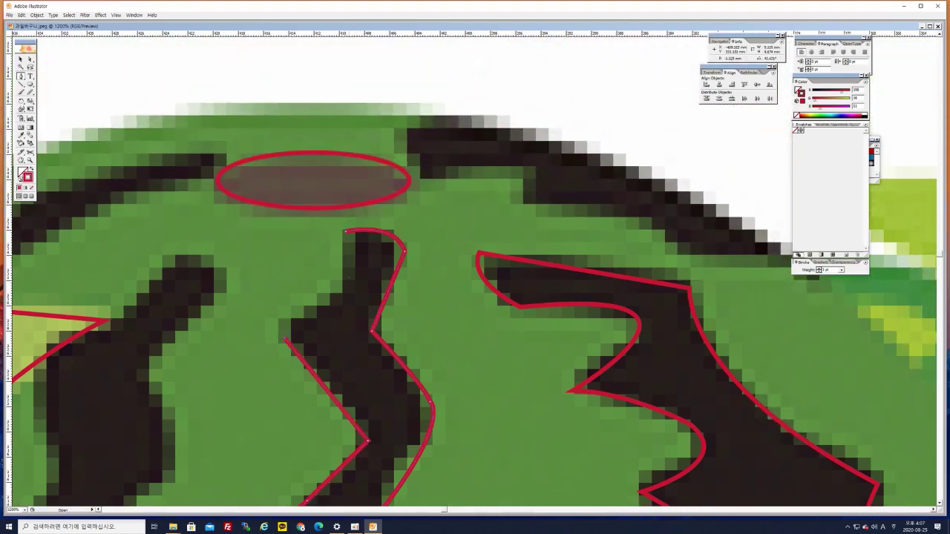
Trace the last curve to the middle stripe's narrow top, close the path at its starting point and deselect it
{"action": "left_click", "coordinate": [344, 282]}
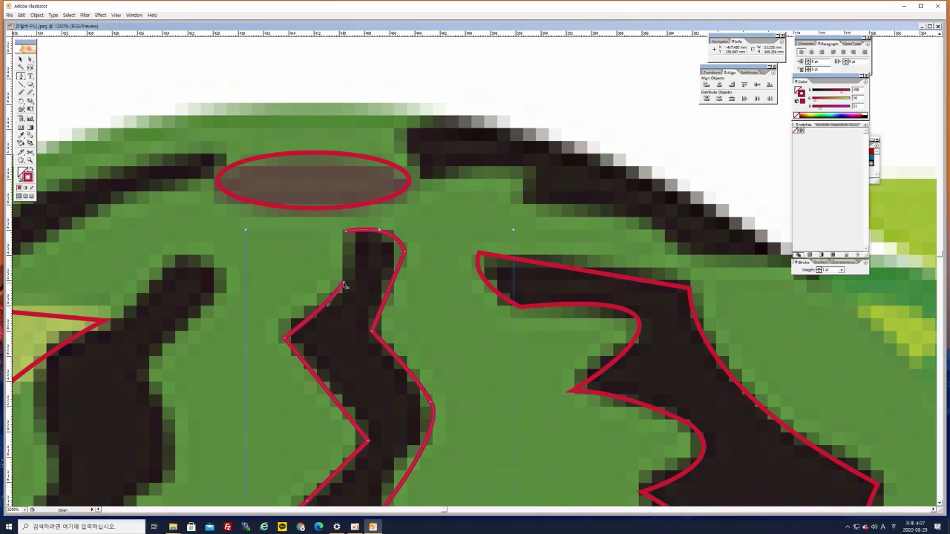
{"action": "key", "text": "ctrl+z"}
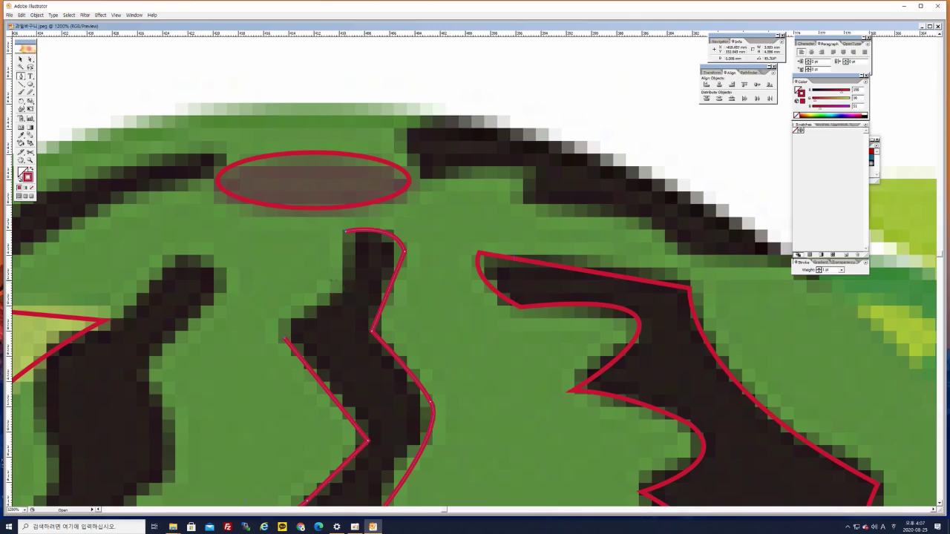
{"action": "left_click_drag", "start_coordinate": [342, 282], "coordinate": [356, 256]}
{"action": "left_click", "coordinate": [345, 282]}
{"action": "left_click", "coordinate": [345, 232]}
{"action": "key", "text": "v"}
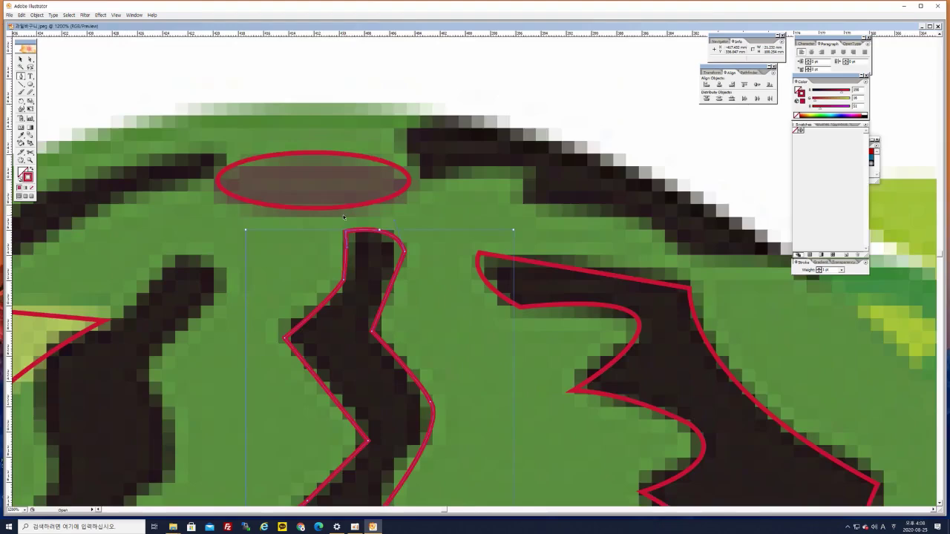
{"action": "key", "text": "ctrl+minus"}
{"action": "key", "text": "ctrl+minus"}
{"action": "key", "text": "ctrl+minus"}
{"action": "key", "text": "ctrl+minus"}
{"action": "key", "text": "ctrl+minus"}
{"action": "left_click", "coordinate": [495, 527]}
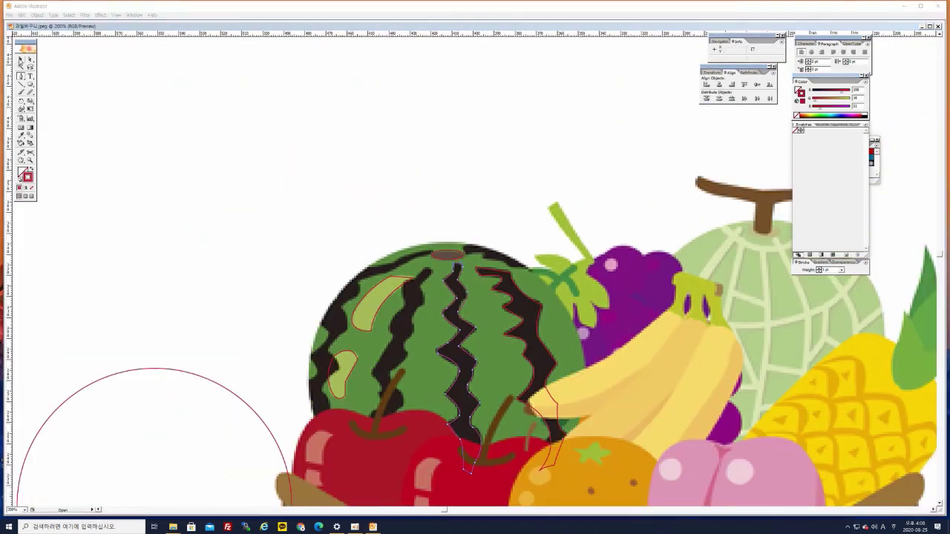
{"action": "left_click", "coordinate": [20, 60]}
{"action": "left_click", "coordinate": [176, 131]}
Start a Pen path around the rounded top of the dark stripe left of the middle one, down to its first right notch
{"action": "left_click_drag", "start_coordinate": [377, 307], "coordinate": [359, 182]}
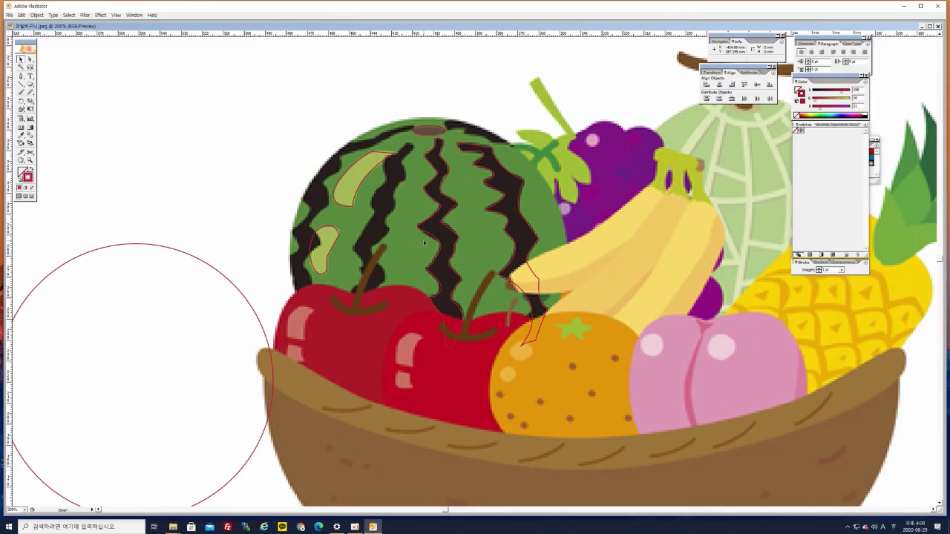
{"action": "left_click_drag", "start_coordinate": [431, 234], "coordinate": [481, 255]}
{"action": "key", "text": "ctrl+plus"}
{"action": "key", "text": "ctrl+plus"}
{"action": "key", "text": "ctrl+plus"}
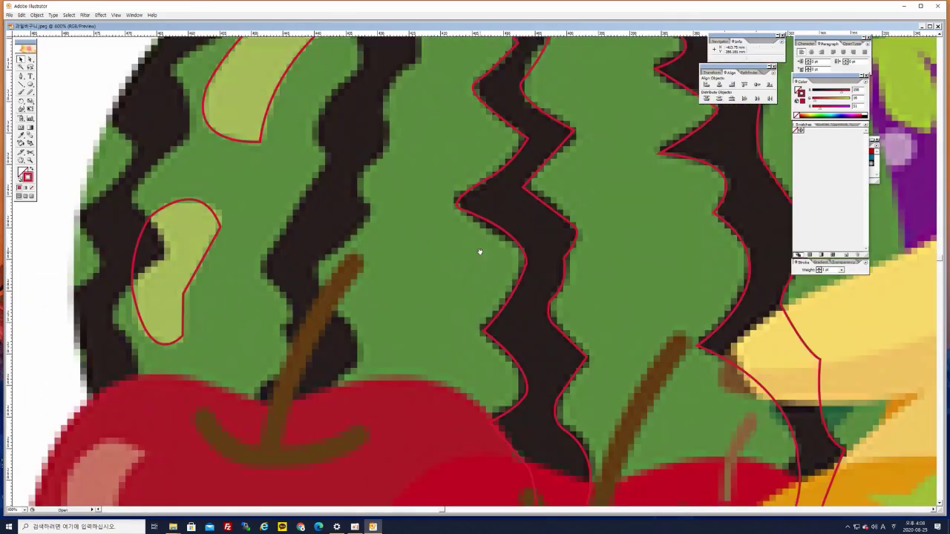
{"action": "left_click_drag", "start_coordinate": [398, 102], "coordinate": [456, 285]}
{"action": "left_click", "coordinate": [21, 77]}
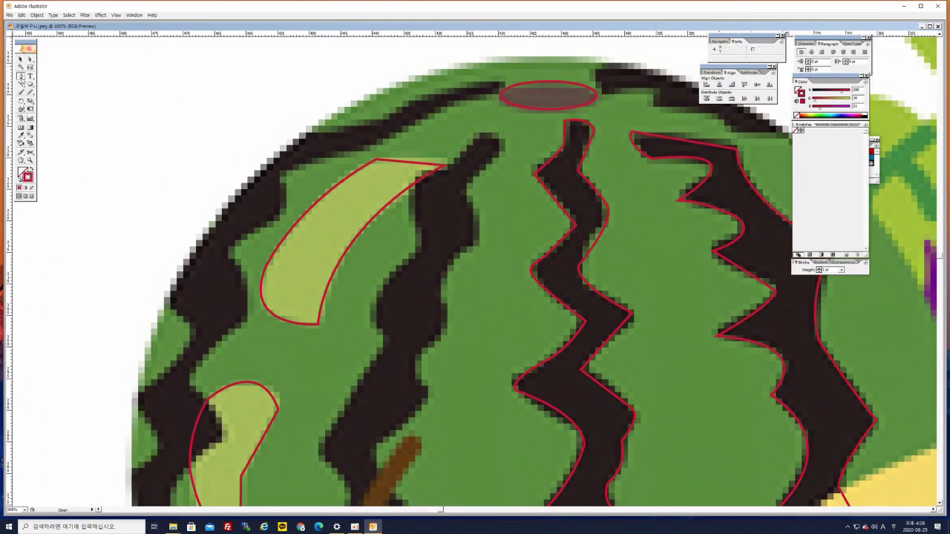
{"action": "left_click", "coordinate": [467, 146]}
{"action": "left_click_drag", "start_coordinate": [503, 149], "coordinate": [507, 190]}
{"action": "left_click", "coordinate": [503, 147]}
{"action": "left_click_drag", "start_coordinate": [469, 188], "coordinate": [481, 158]}
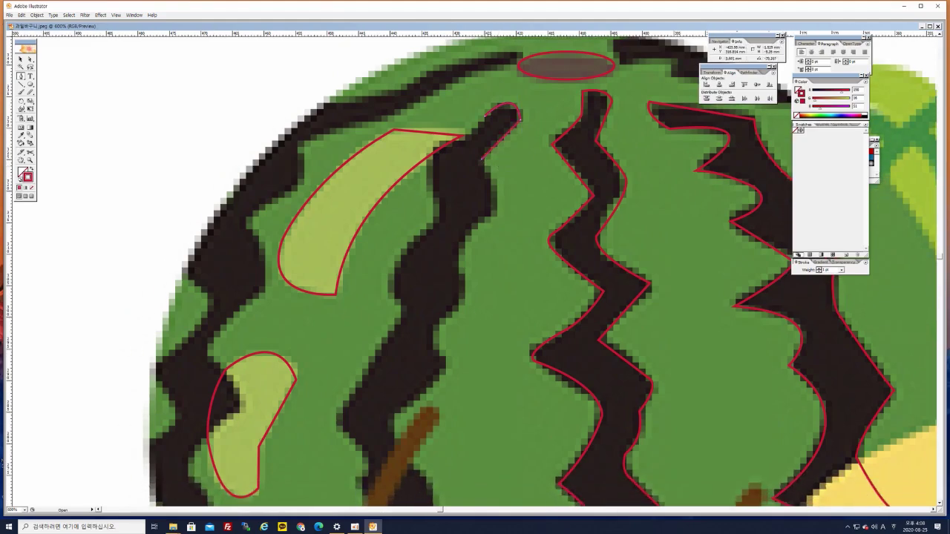
Trace the middle part of this stripe's right edge downward through its curved bulges toward the brown apple stem
{"action": "left_click_drag", "start_coordinate": [476, 224], "coordinate": [438, 250]}
{"action": "left_click", "coordinate": [476, 225]}
{"action": "mouse_move", "coordinate": [480, 263]}
{"action": "left_mouse_down"}
{"action": "mouse_move", "coordinate": [493, 199]}
{"action": "mouse_move", "coordinate": [443, 239]}
{"action": "left_mouse_up"}
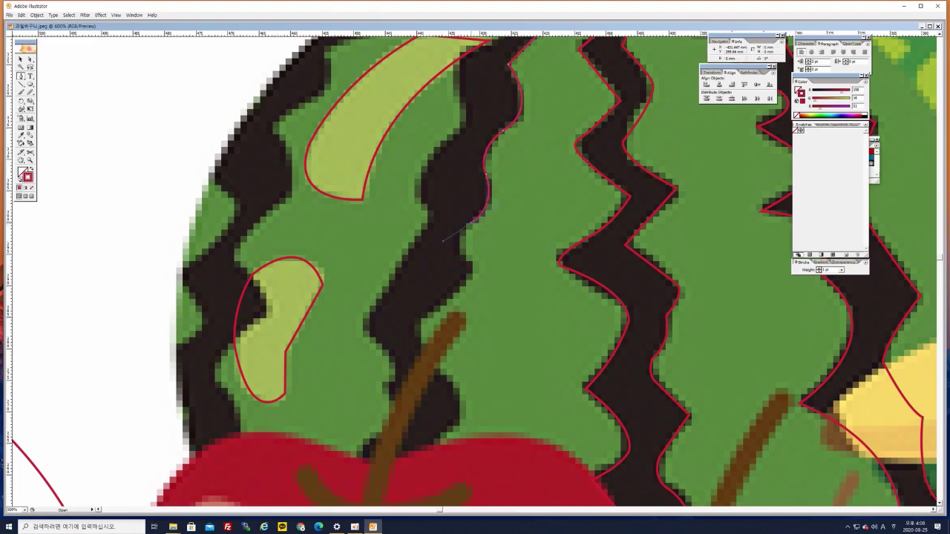
{"action": "left_click_drag", "start_coordinate": [443, 239], "coordinate": [506, 191]}
{"action": "left_click", "coordinate": [486, 236]}
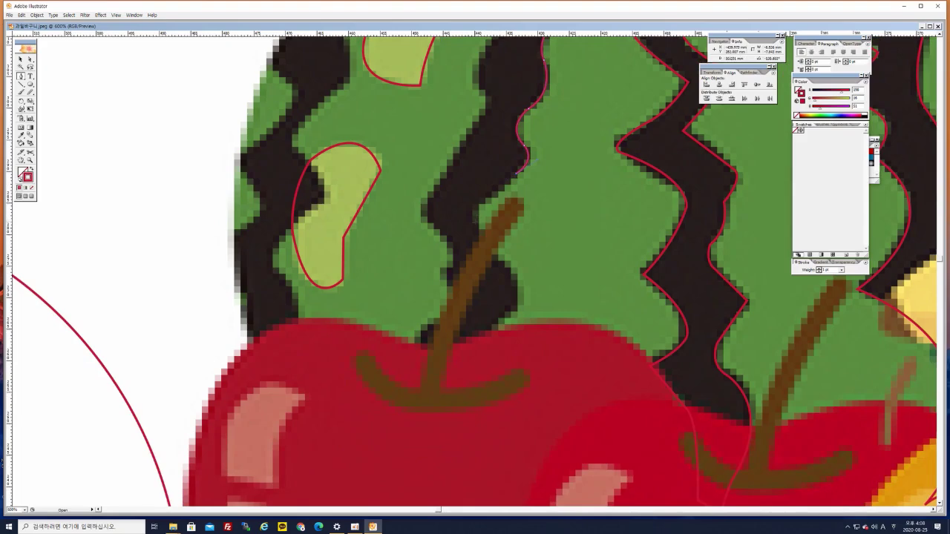
Trace the stripe's lower right edge past the apple stem and around its last bulge to the red apple's upper edge
{"action": "mouse_move", "coordinate": [478, 228]}
{"action": "left_mouse_down"}
{"action": "mouse_move", "coordinate": [496, 248]}
{"action": "mouse_move", "coordinate": [493, 196]}
{"action": "left_mouse_up"}
{"action": "left_click", "coordinate": [478, 227]}
{"action": "left_click", "coordinate": [478, 237]}
{"action": "left_click_drag", "start_coordinate": [479, 237], "coordinate": [443, 263]}
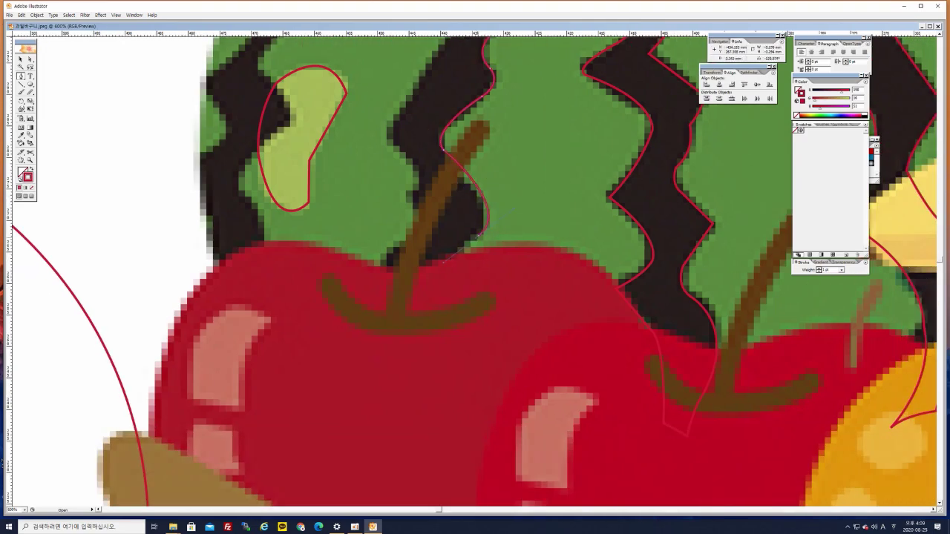
{"action": "left_click_drag", "start_coordinate": [477, 250], "coordinate": [553, 183]}
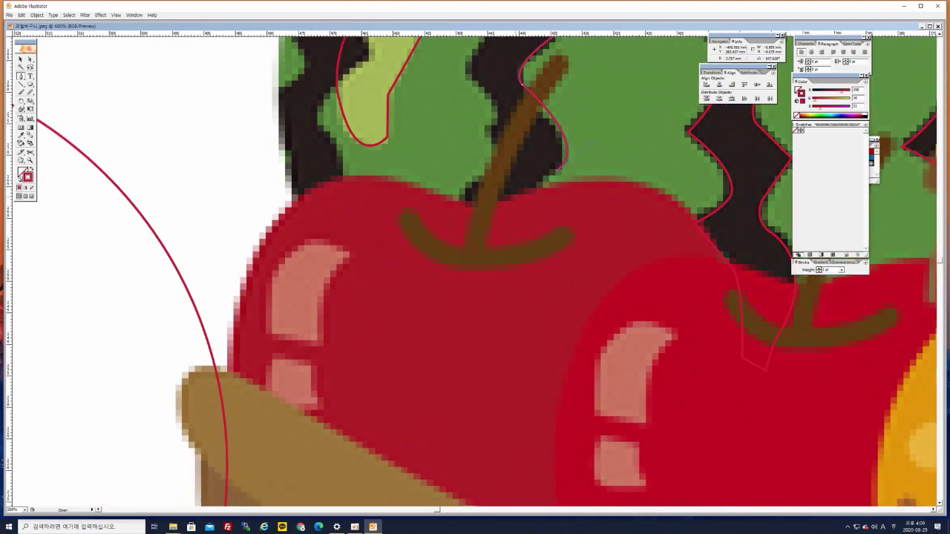
{"action": "key", "text": "ctrl+minus"}
{"action": "key", "text": "ctrl+minus"}
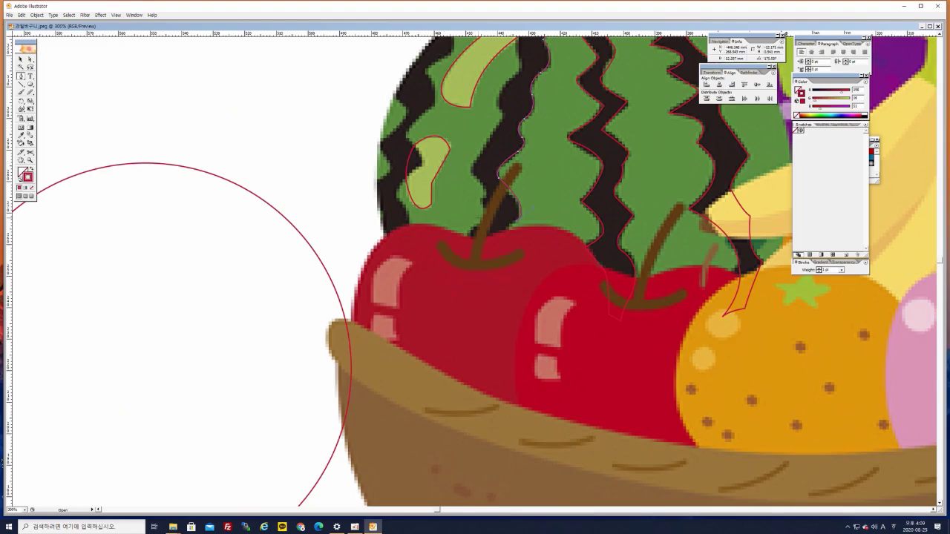
Continue the stripe's path down to a pointed tip over the red apple, then back up to the stripe's left edge
{"action": "key", "text": "ctrl+minus"}
{"action": "left_click_drag", "start_coordinate": [514, 249], "coordinate": [490, 245]}
{"action": "left_click_drag", "start_coordinate": [443, 284], "coordinate": [458, 319]}
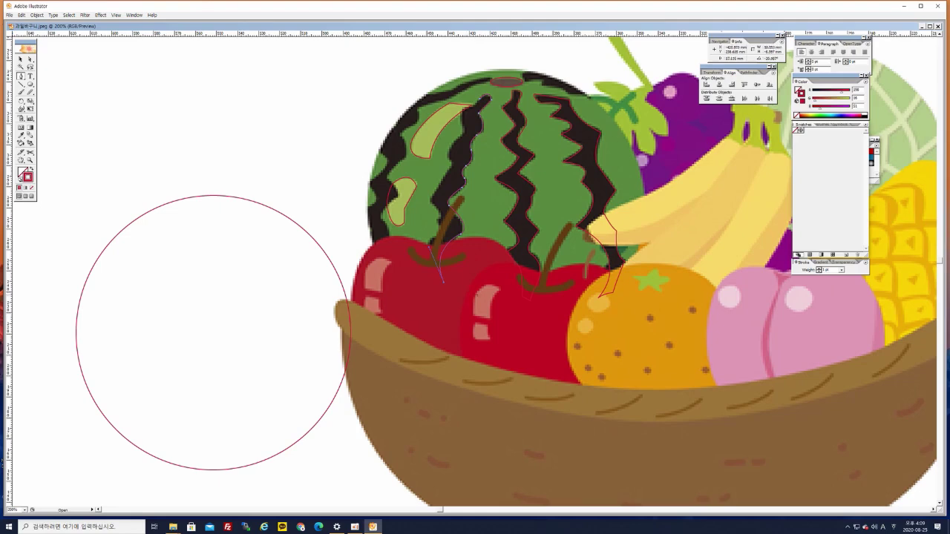
{"action": "key", "text": "ctrl+plus"}
{"action": "key", "text": "ctrl+plus"}
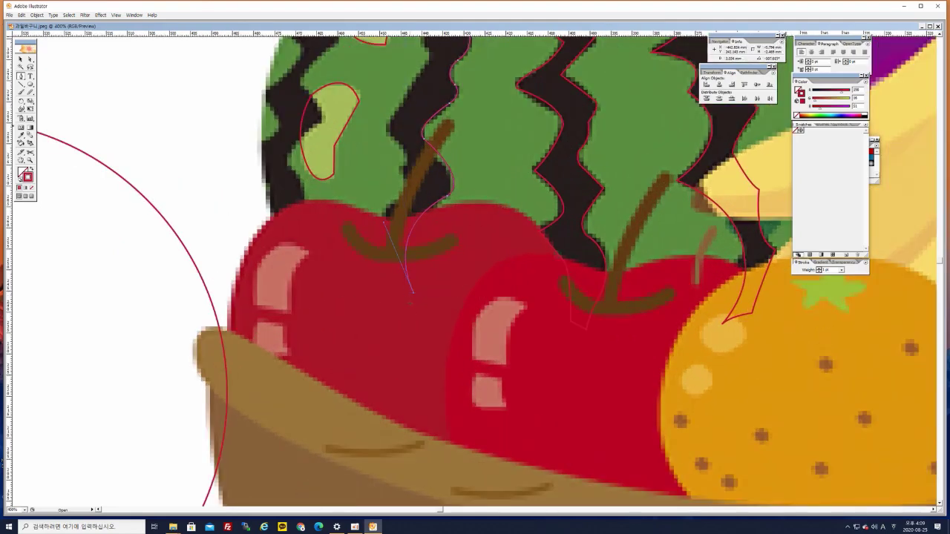
{"action": "left_click", "coordinate": [409, 299]}
{"action": "left_click_drag", "start_coordinate": [380, 211], "coordinate": [389, 162]}
{"action": "mouse_move", "coordinate": [400, 200]}
{"action": "left_mouse_down"}
{"action": "mouse_move", "coordinate": [404, 262]}
{"action": "mouse_move", "coordinate": [419, 224]}
{"action": "left_mouse_up"}
{"action": "key", "text": "ctrl+shift+a"}
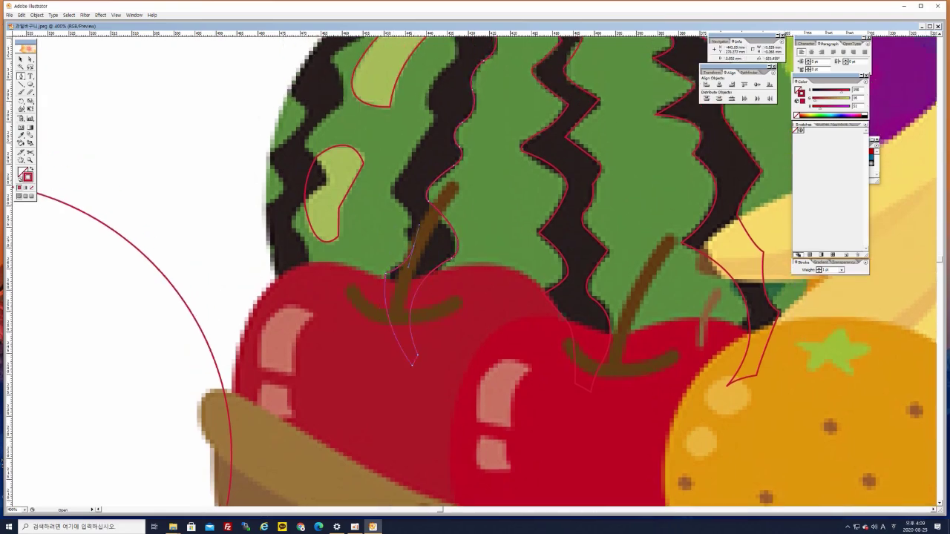
Trace the stripe's lower left edge upward beside the apple stem, around the small notch to the next leftward point
{"action": "left_click", "coordinate": [414, 246]}
{"action": "left_click", "coordinate": [404, 231]}
{"action": "left_click_drag", "start_coordinate": [416, 221], "coordinate": [413, 204]}
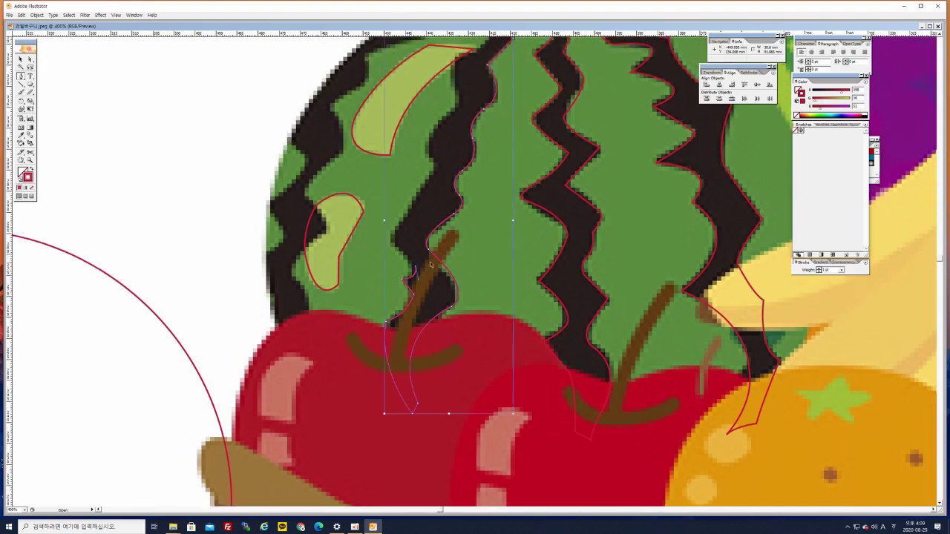
{"action": "key", "text": "ctrl+equal"}
{"action": "left_click_drag", "start_coordinate": [407, 228], "coordinate": [427, 272]}
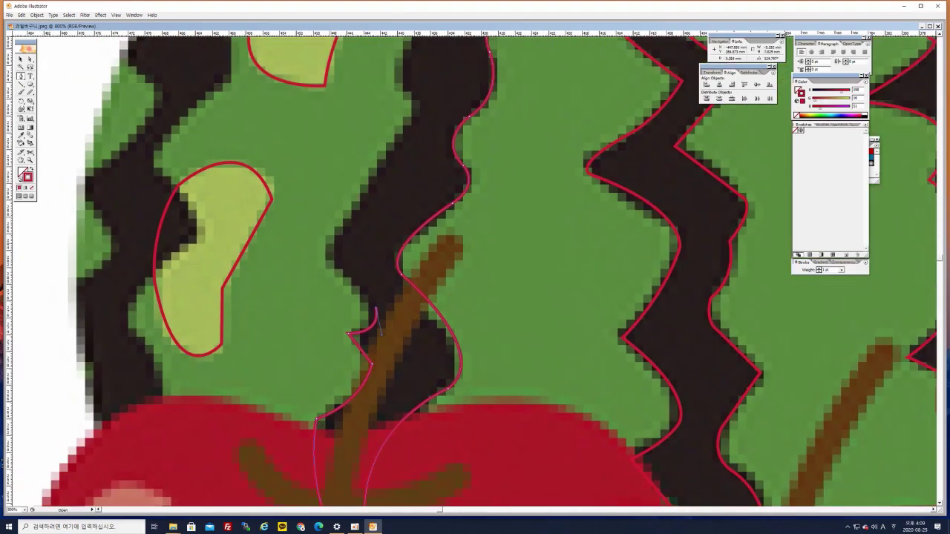
{"action": "left_click_drag", "start_coordinate": [325, 247], "coordinate": [332, 239]}
{"action": "left_click", "coordinate": [327, 251]}
Trace the middle of the stripe's left edge up its straight slope and around the large rounded bulge, ending in a corner
{"action": "scroll", "coordinate": [372, 259], "scroll_direction": "up", "scroll_amount": 2}
{"action": "scroll", "coordinate": [372, 259], "scroll_direction": "up", "scroll_amount": 2}
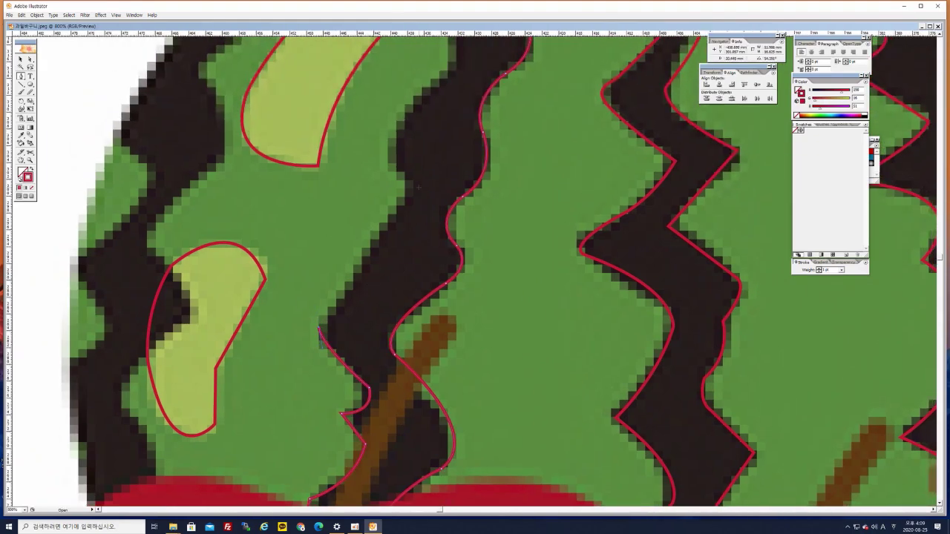
{"action": "left_click_drag", "start_coordinate": [413, 190], "coordinate": [446, 129]}
{"action": "scroll", "coordinate": [435, 160], "scroll_direction": "up", "scroll_amount": 4}
{"action": "mouse_move", "coordinate": [405, 169]}
{"action": "left_mouse_down"}
{"action": "mouse_move", "coordinate": [450, 139]}
{"action": "mouse_move", "coordinate": [456, 116]}
{"action": "left_mouse_up"}
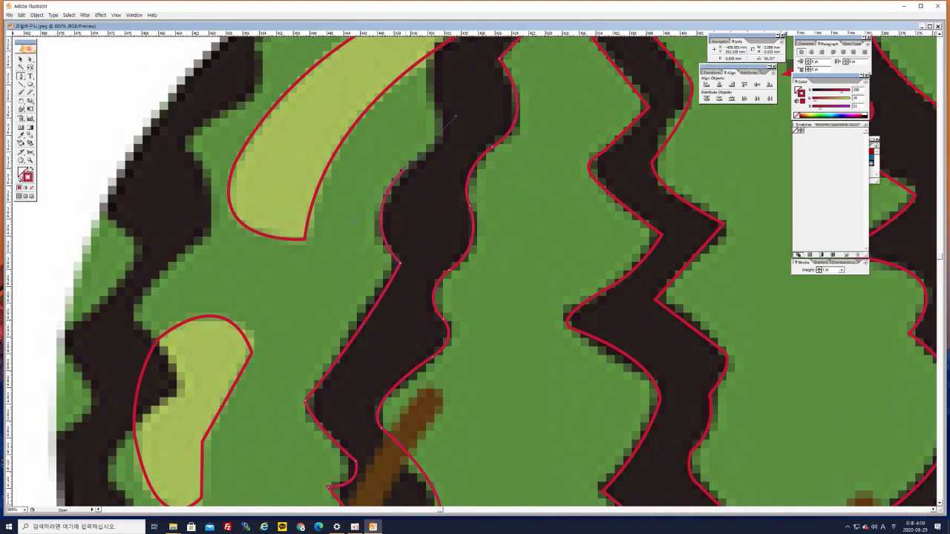
{"action": "left_click", "coordinate": [405, 170]}
Trace the stripe's upper left edge around its last bulge and close the path at the rounded top
{"action": "left_click_drag", "start_coordinate": [450, 151], "coordinate": [425, 246]}
{"action": "left_click", "coordinate": [429, 195]}
{"action": "left_click_drag", "start_coordinate": [421, 186], "coordinate": [469, 149]}
{"action": "left_click", "coordinate": [421, 187]}
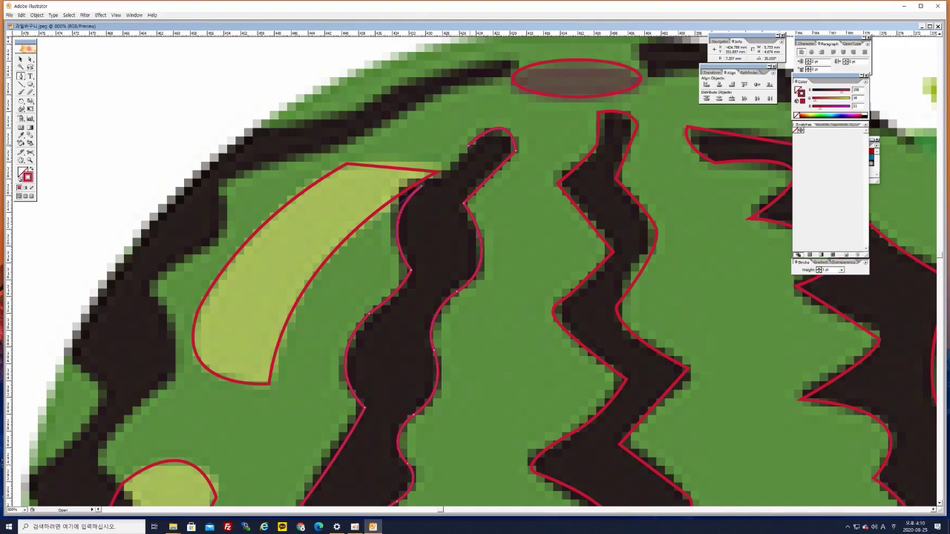
{"action": "left_click_drag", "start_coordinate": [468, 145], "coordinate": [489, 118]}
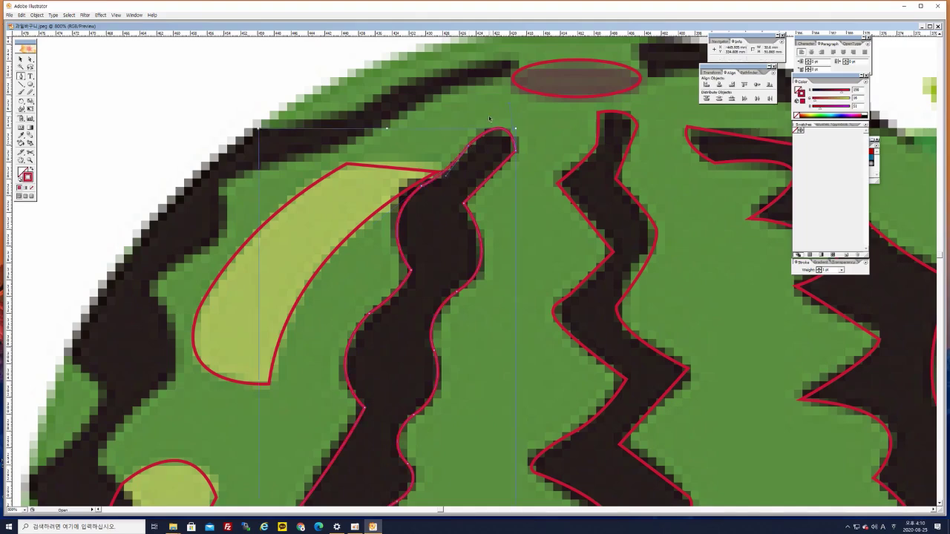
Select all traced shapes on the watermelon, swap their red stroke to the fill and deselect them
{"action": "key", "text": "ctrl+minus"}
{"action": "key", "text": "ctrl+minus"}
{"action": "key", "text": "ctrl+minus"}
{"action": "key", "text": "ctrl+minus"}
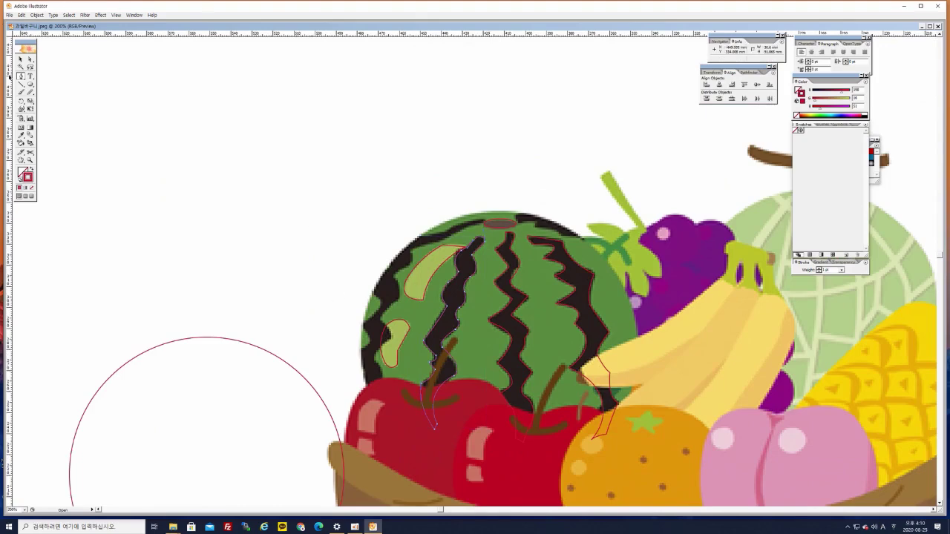
{"action": "left_click", "coordinate": [22, 59]}
{"action": "left_click", "coordinate": [297, 164]}
{"action": "left_click_drag", "start_coordinate": [316, 182], "coordinate": [529, 298]}
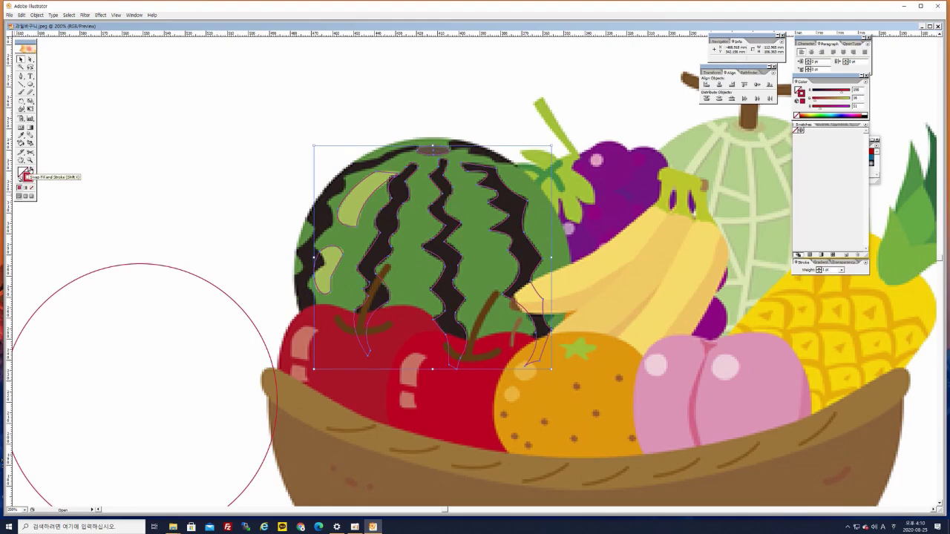
{"action": "left_click", "coordinate": [30, 171]}
{"action": "left_click", "coordinate": [324, 157]}
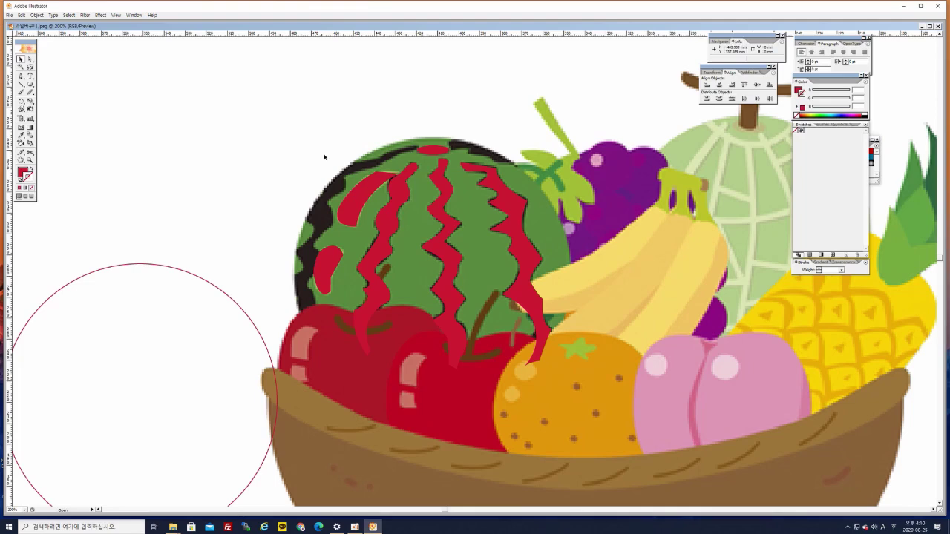
Move the stem spot ellipse slightly upward, fill it with dark brown 633513 and deselect it
{"action": "left_click", "coordinate": [434, 151]}
{"action": "left_click_drag", "start_coordinate": [434, 152], "coordinate": [435, 144]}
{"action": "key", "text": "x"}
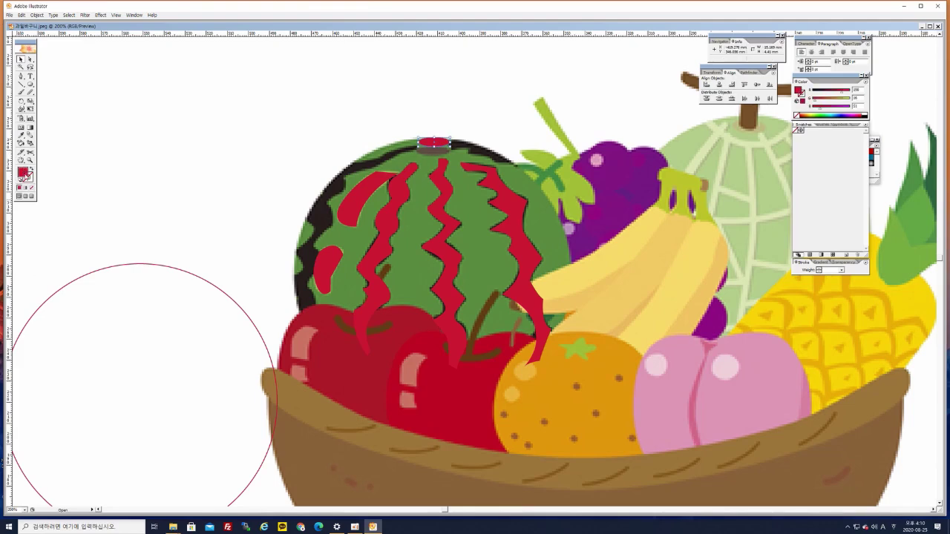
{"action": "double_click", "coordinate": [23, 173]}
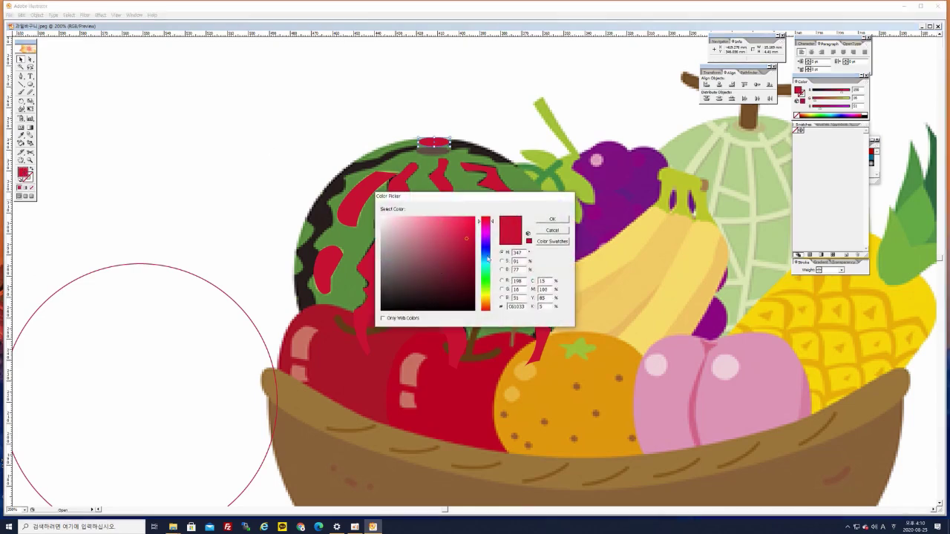
{"action": "left_click_drag", "start_coordinate": [483, 230], "coordinate": [484, 303]}
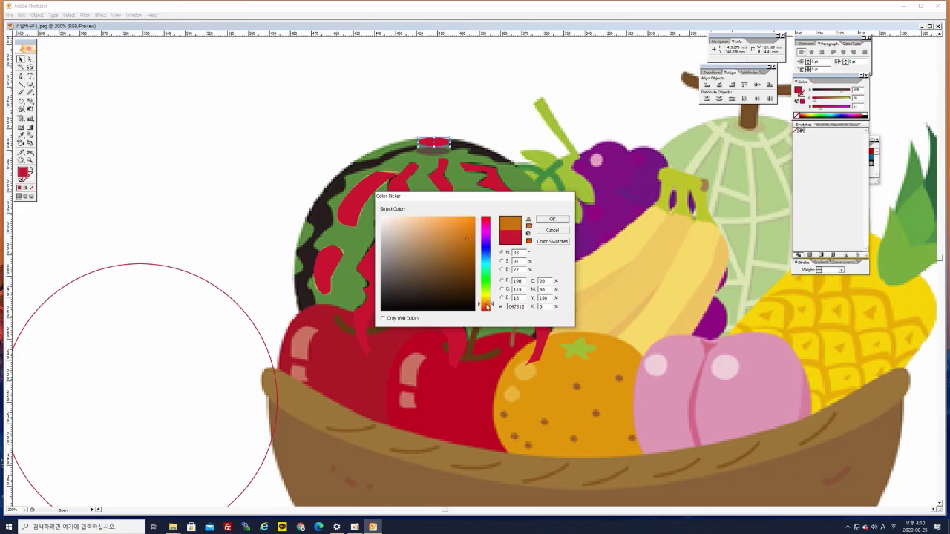
{"action": "left_click", "coordinate": [458, 273]}
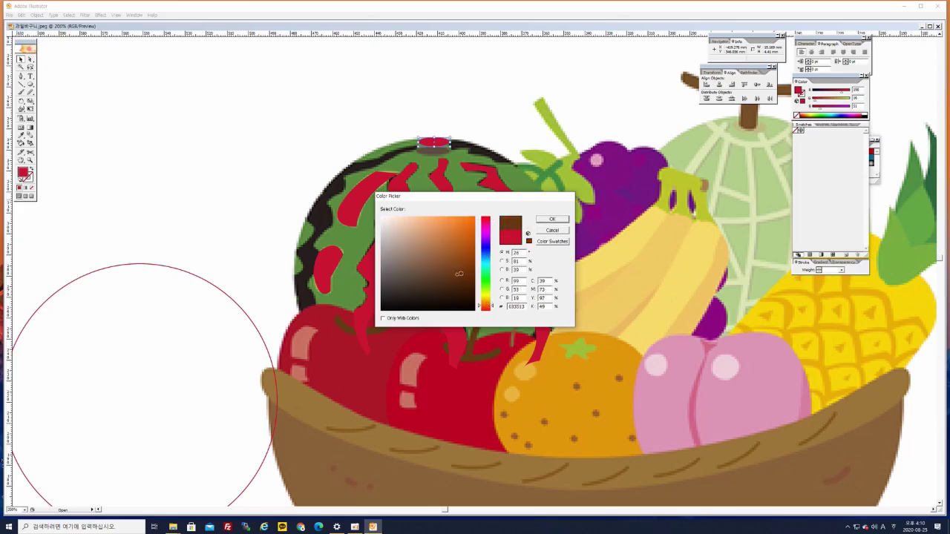
{"action": "left_click", "coordinate": [552, 219]}
{"action": "left_click", "coordinate": [482, 126]}
Fill both highlight shapes with light green C0ED96 and deselect them
{"action": "left_click", "coordinate": [349, 213]}
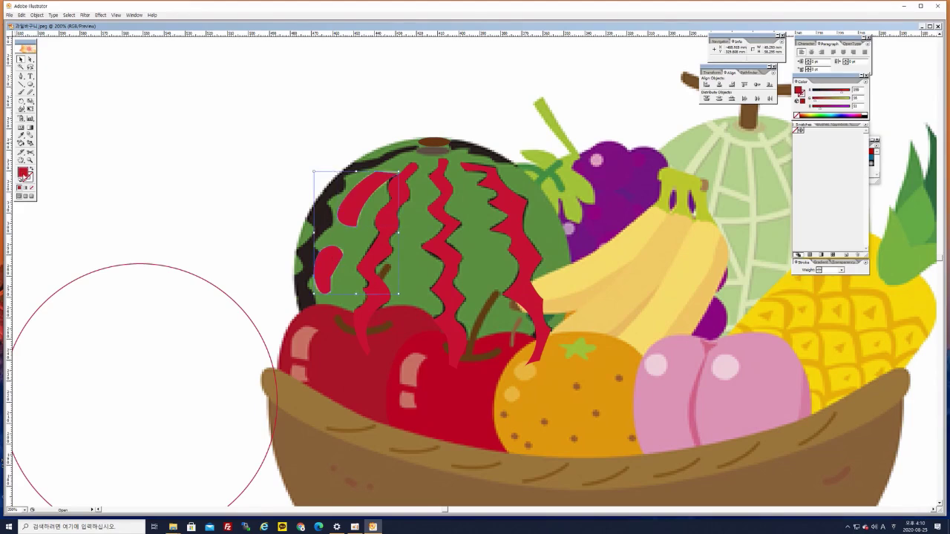
{"action": "double_click", "coordinate": [23, 173]}
{"action": "left_click", "coordinate": [487, 289]}
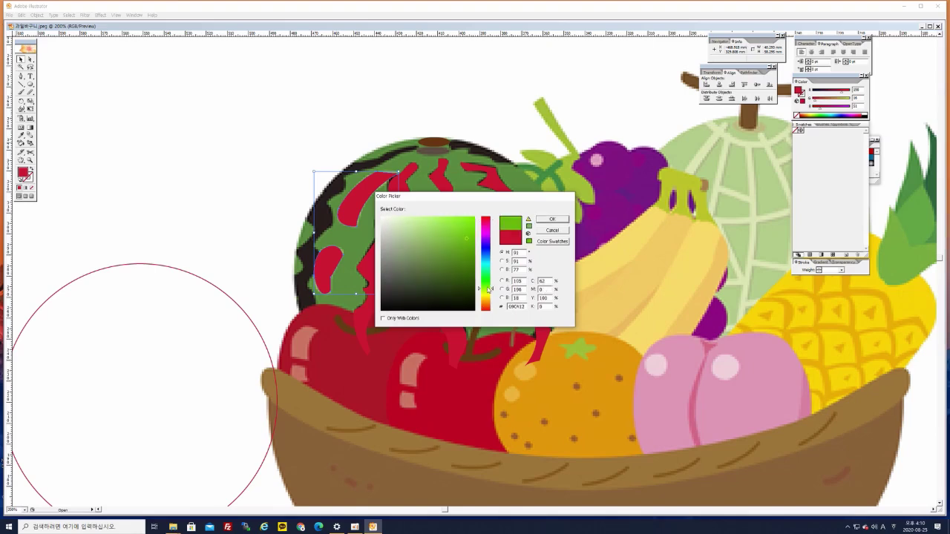
{"action": "left_click", "coordinate": [416, 222]}
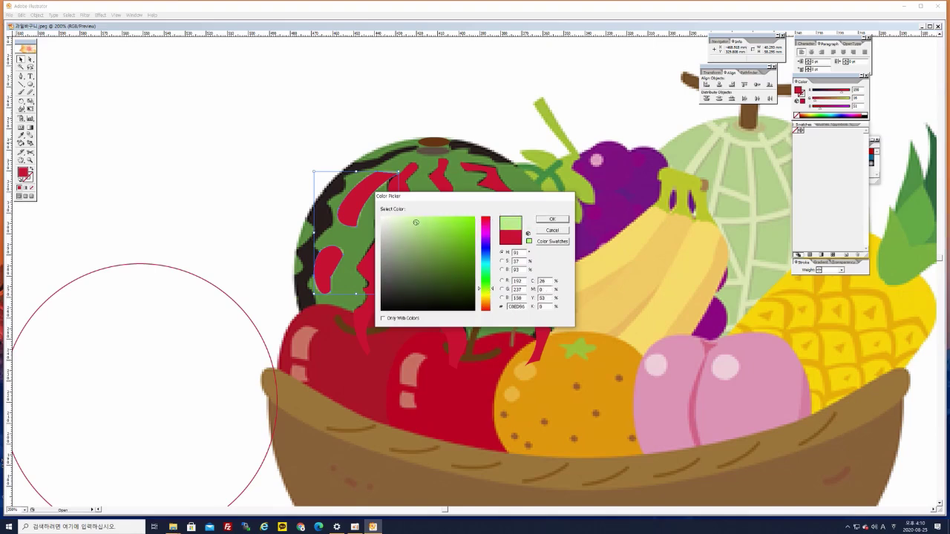
{"action": "left_click", "coordinate": [552, 219]}
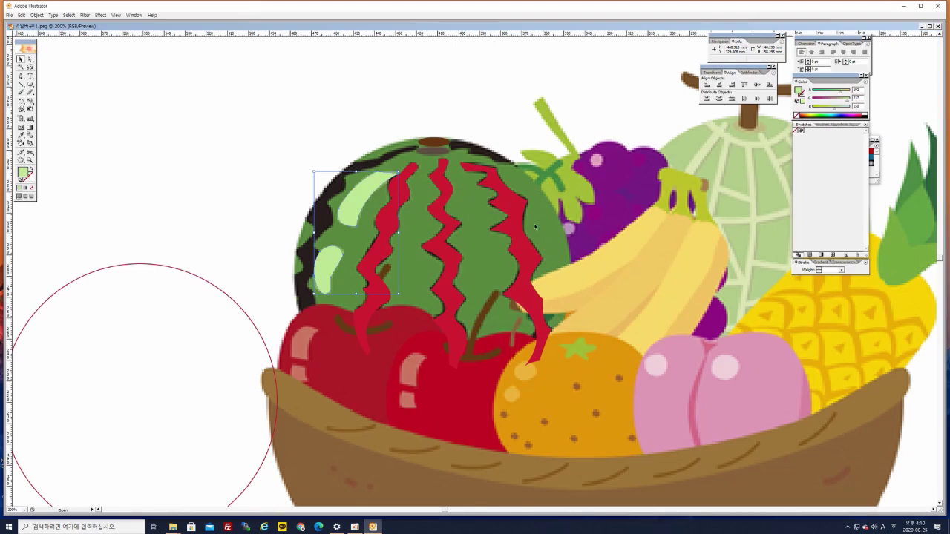
{"action": "left_click", "coordinate": [295, 194]}
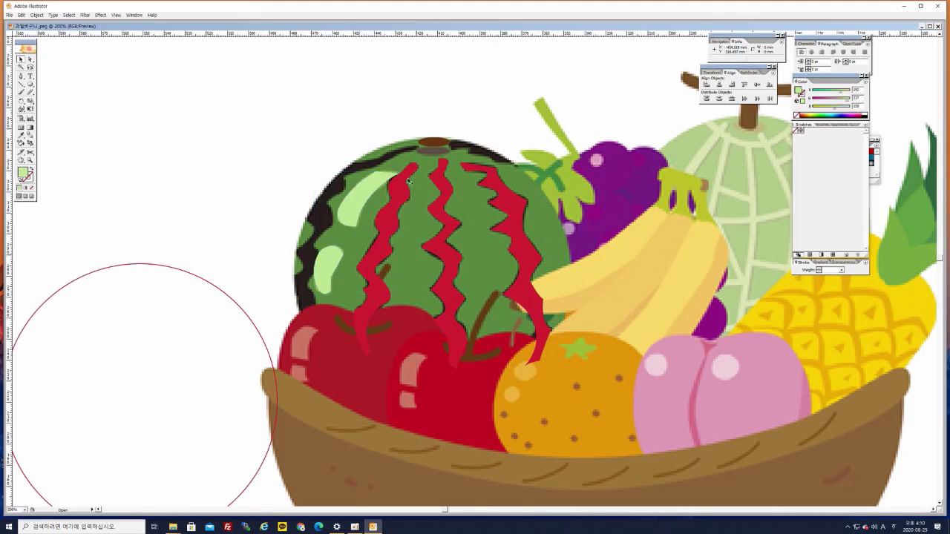
Select the three traced stripes, give them a black fill with no stroke and deselect them
{"action": "left_click", "coordinate": [374, 269]}
{"action": "double_click", "coordinate": [23, 175]}
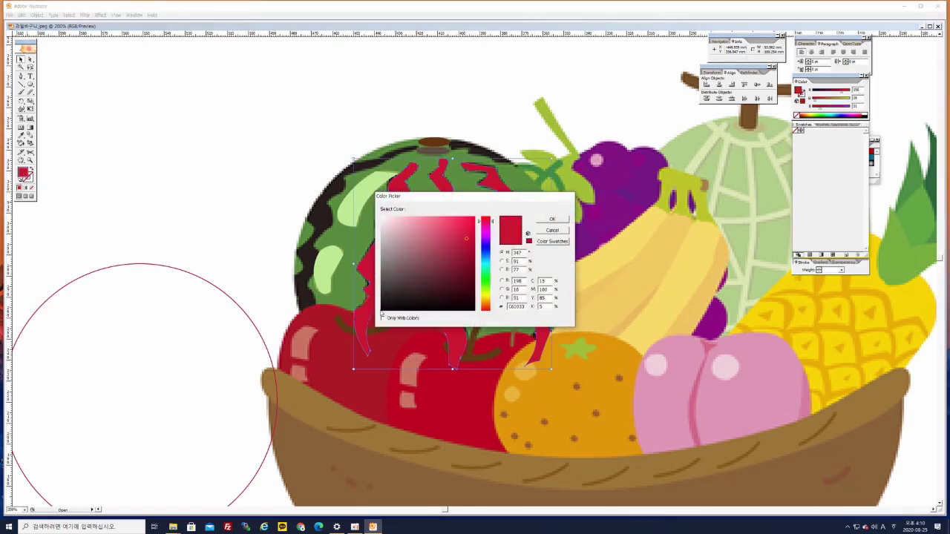
{"action": "left_click", "coordinate": [552, 230]}
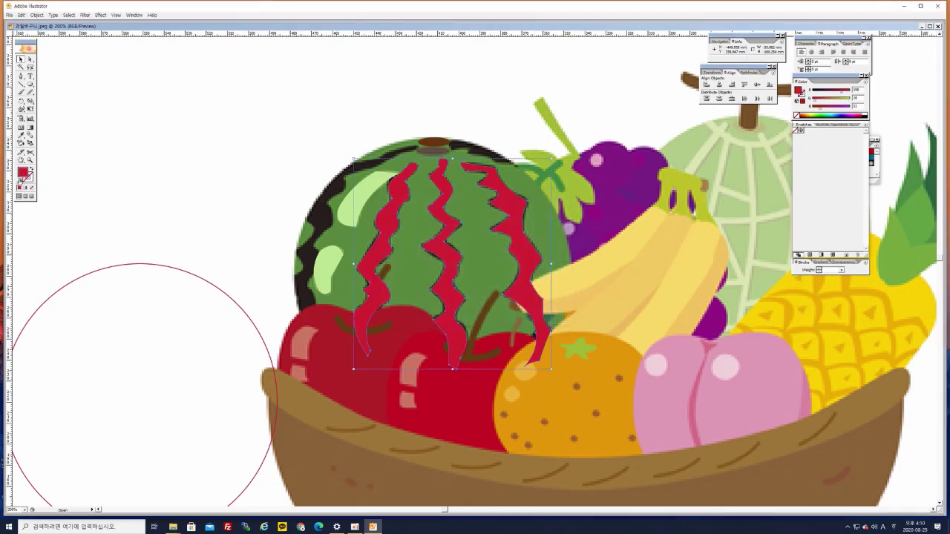
{"action": "left_click", "coordinate": [19, 180]}
{"action": "left_click", "coordinate": [31, 169]}
{"action": "left_click", "coordinate": [31, 180]}
{"action": "left_click", "coordinate": [31, 187]}
{"action": "left_click", "coordinate": [143, 156]}
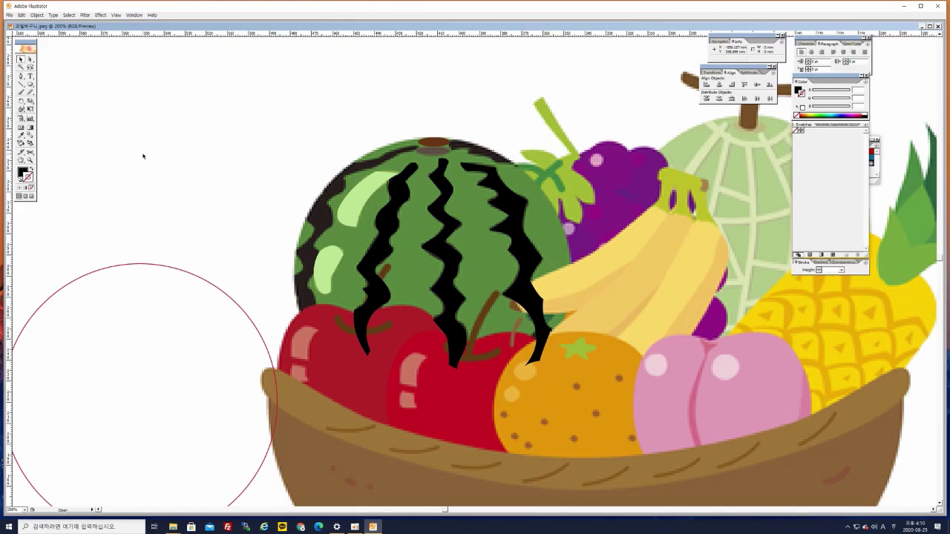
Give the large red-outlined circle a medium green fill with no stroke and deselect it
{"action": "left_click_drag", "start_coordinate": [384, 307], "coordinate": [499, 194]}
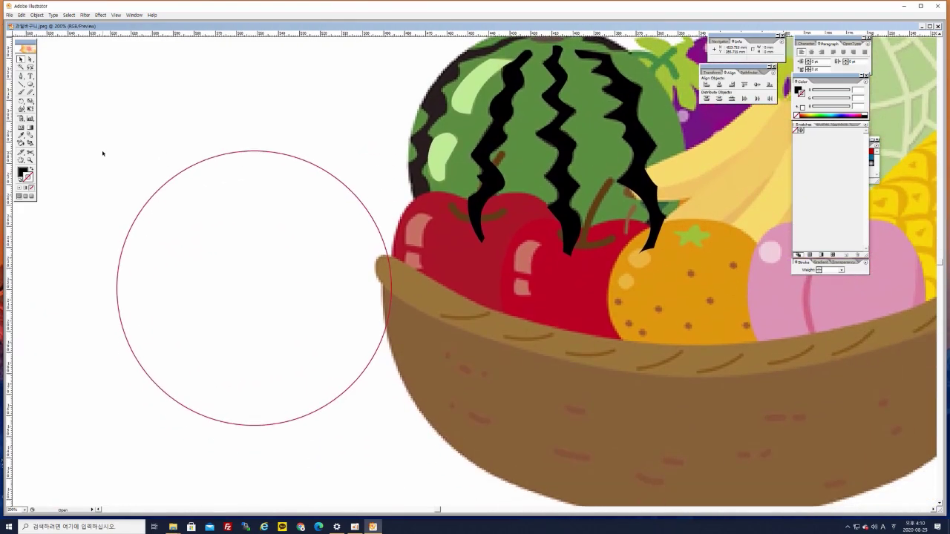
{"action": "left_click_drag", "start_coordinate": [163, 130], "coordinate": [245, 215]}
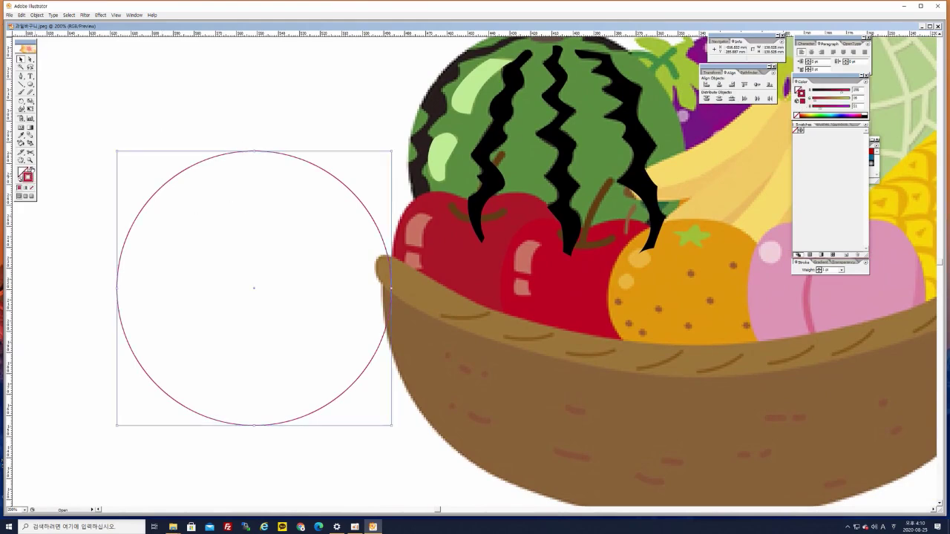
{"action": "left_click", "coordinate": [32, 169]}
{"action": "left_click", "coordinate": [23, 172]}
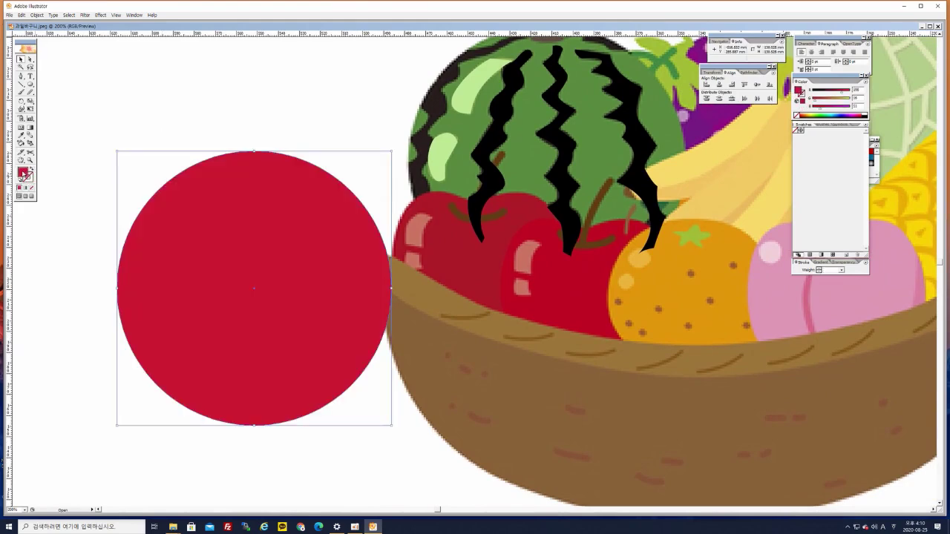
{"action": "double_click", "coordinate": [23, 172]}
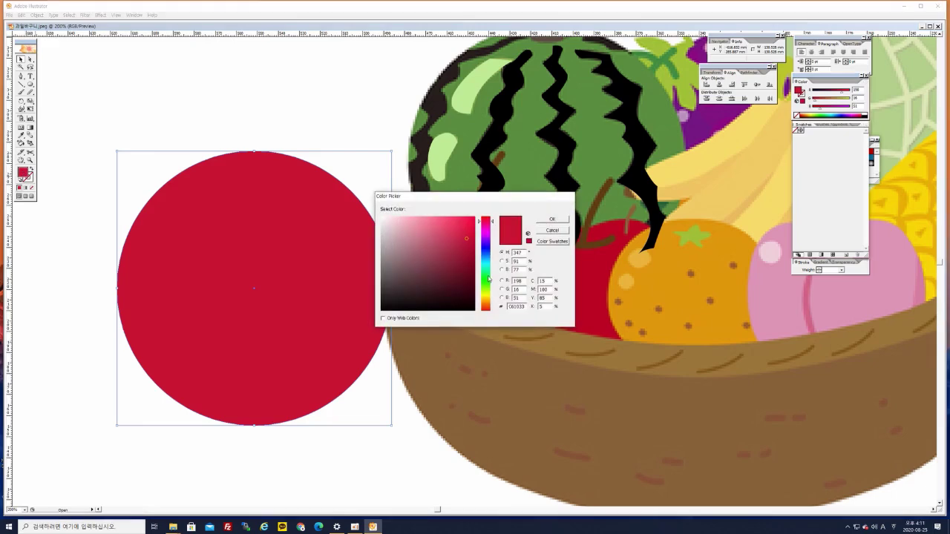
{"action": "left_click", "coordinate": [488, 277]}
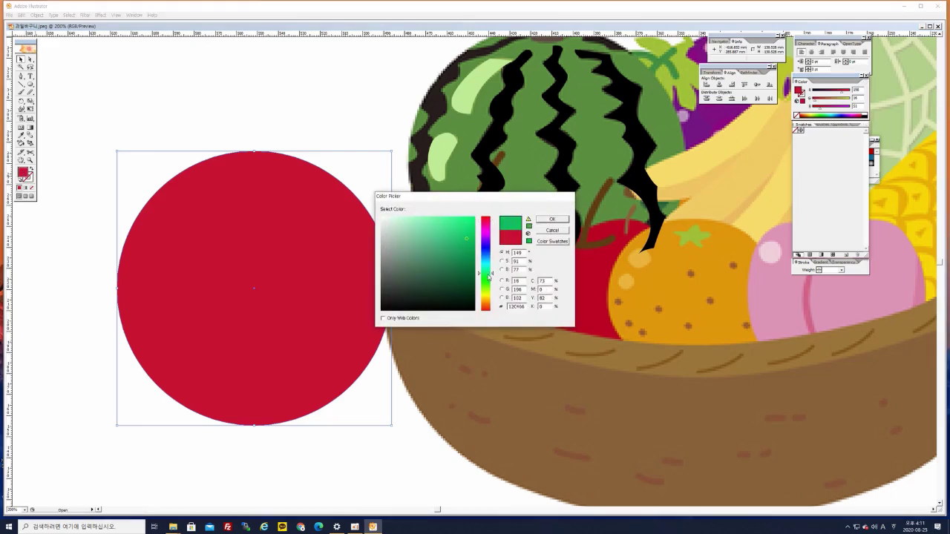
{"action": "left_click", "coordinate": [426, 251]}
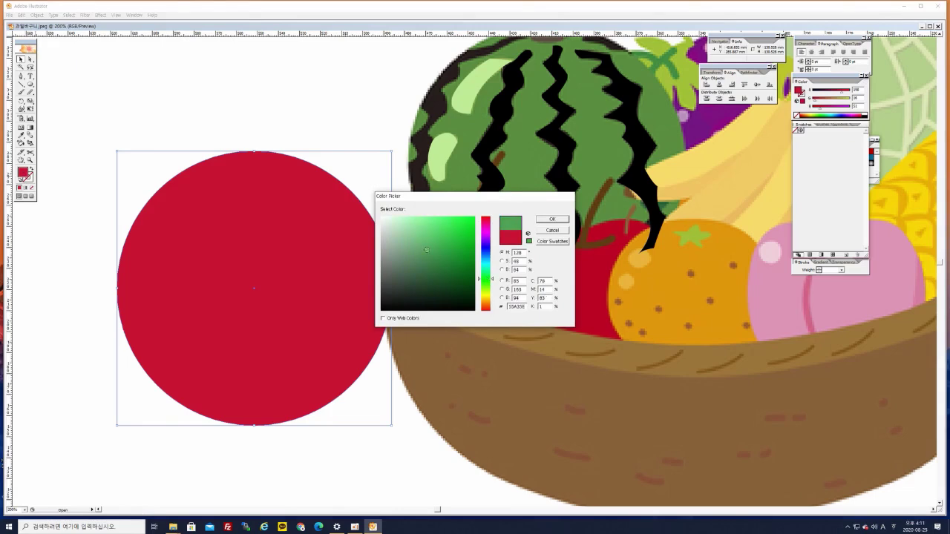
{"action": "left_click", "coordinate": [434, 238]}
{"action": "left_click", "coordinate": [553, 219]}
{"action": "left_click", "coordinate": [275, 116]}
Select the stem spot, highlights and stripes together and move them onto the green circle
{"action": "left_click_drag", "start_coordinate": [486, 131], "coordinate": [390, 210]}
{"action": "left_click_drag", "start_coordinate": [304, 83], "coordinate": [576, 299]}
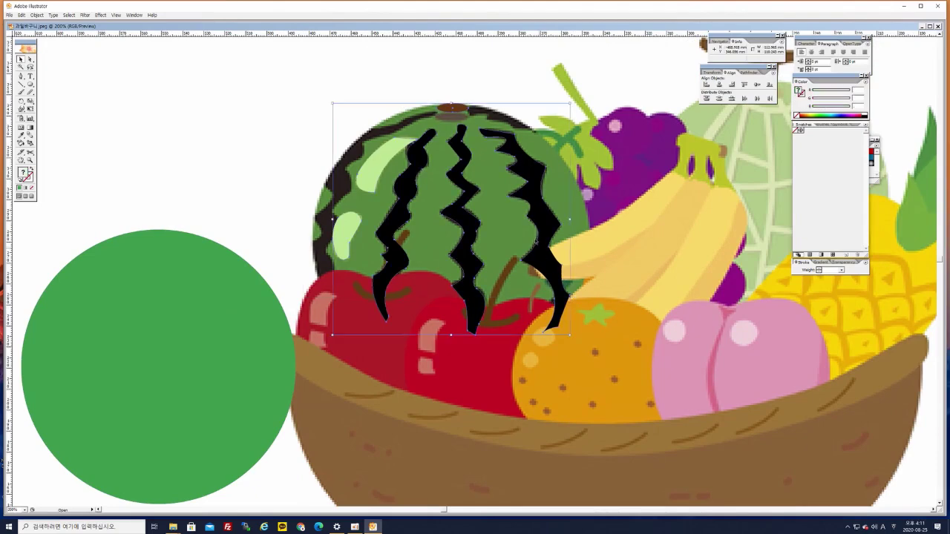
{"action": "left_click_drag", "start_coordinate": [466, 155], "coordinate": [169, 288]}
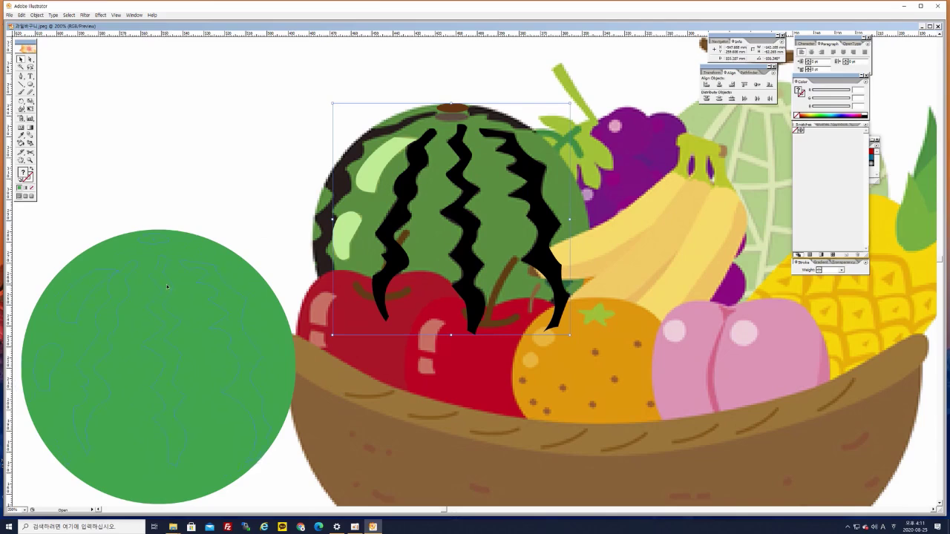
{"action": "left_click_drag", "start_coordinate": [165, 287], "coordinate": [167, 286]}
Nudge the selected watermelon details slightly left on the green circle and deselect them
{"action": "left_click_drag", "start_coordinate": [240, 336], "coordinate": [325, 249]}
{"action": "left_click_drag", "start_coordinate": [361, 215], "coordinate": [350, 244]}
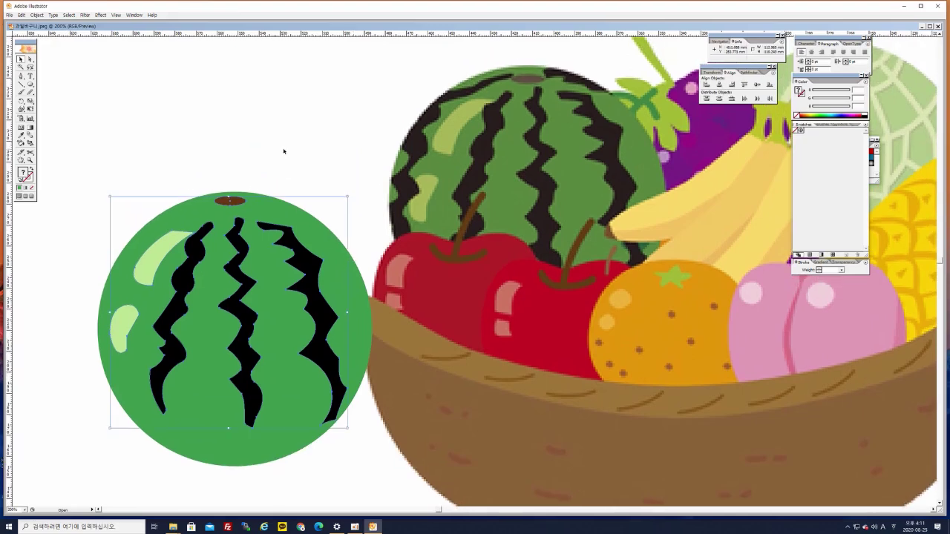
{"action": "key", "text": "Left"}
{"action": "key", "text": "Left"}
{"action": "key", "text": "Left"}
{"action": "left_click", "coordinate": [282, 161]}
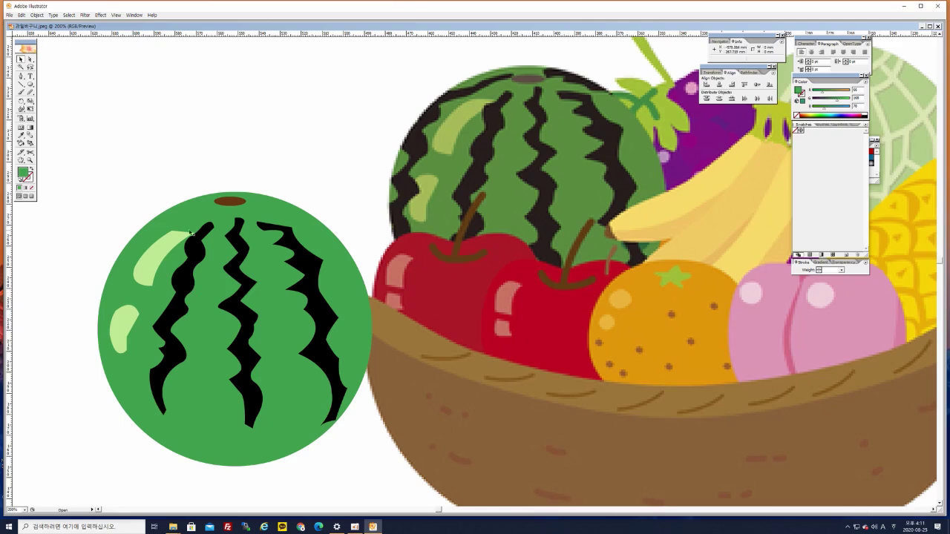
{"action": "key", "text": "ctrl+plus"}
{"action": "key", "text": "ctrl+plus"}
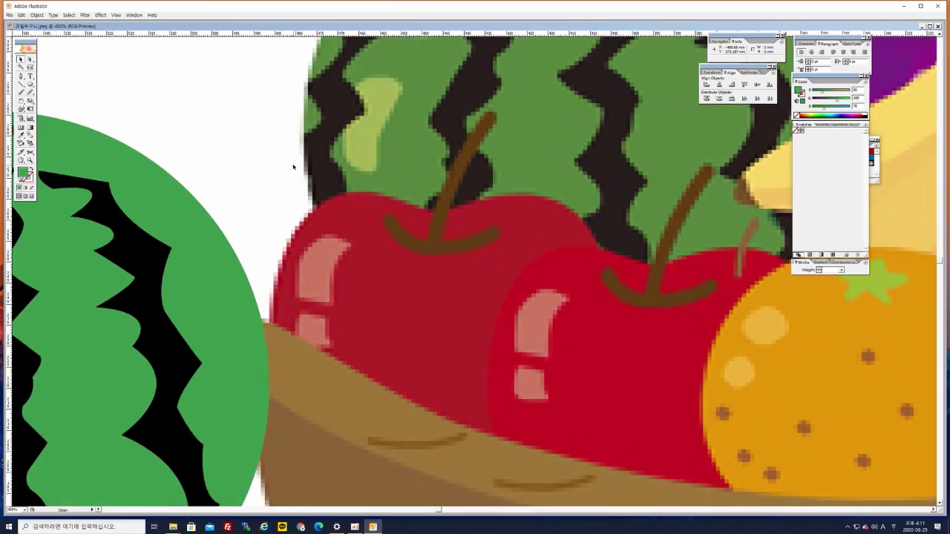
Start a Pen path with a wavy upper edge just right of the brown stem spot on the green circle
{"action": "left_click_drag", "start_coordinate": [173, 264], "coordinate": [450, 260]}
{"action": "left_click_drag", "start_coordinate": [379, 204], "coordinate": [353, 250]}
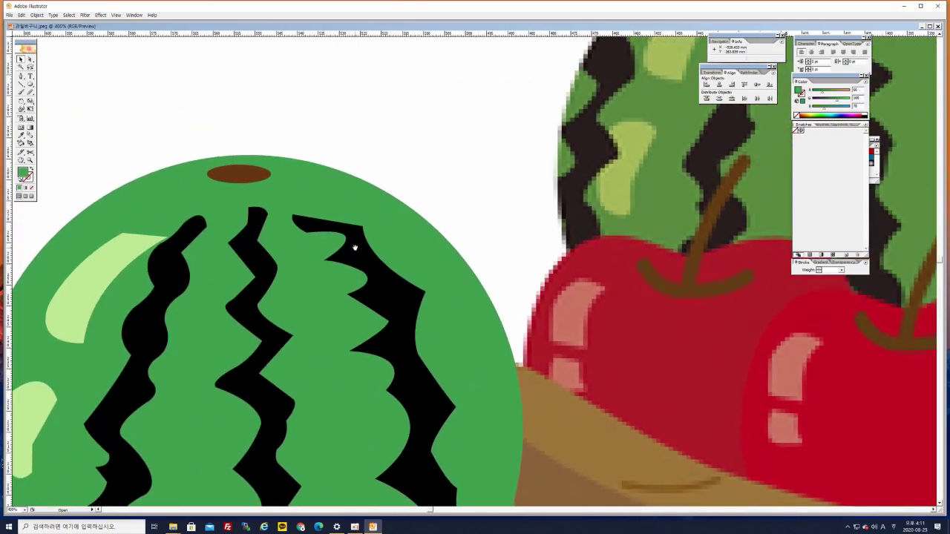
{"action": "key", "text": "ctrl+plus"}
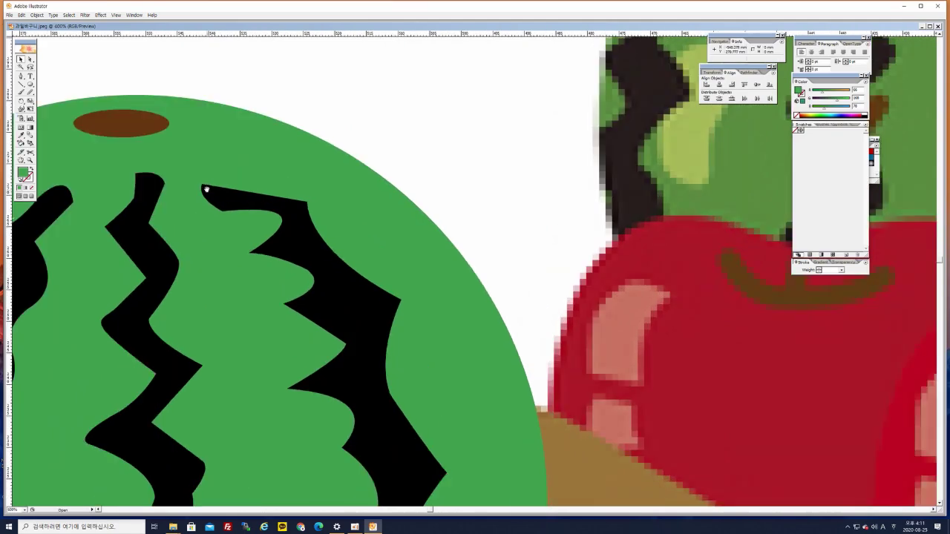
{"action": "left_click_drag", "start_coordinate": [202, 200], "coordinate": [340, 221]}
{"action": "left_click", "coordinate": [21, 76]}
{"action": "left_click", "coordinate": [316, 144]}
{"action": "left_click_drag", "start_coordinate": [345, 148], "coordinate": [359, 157]}
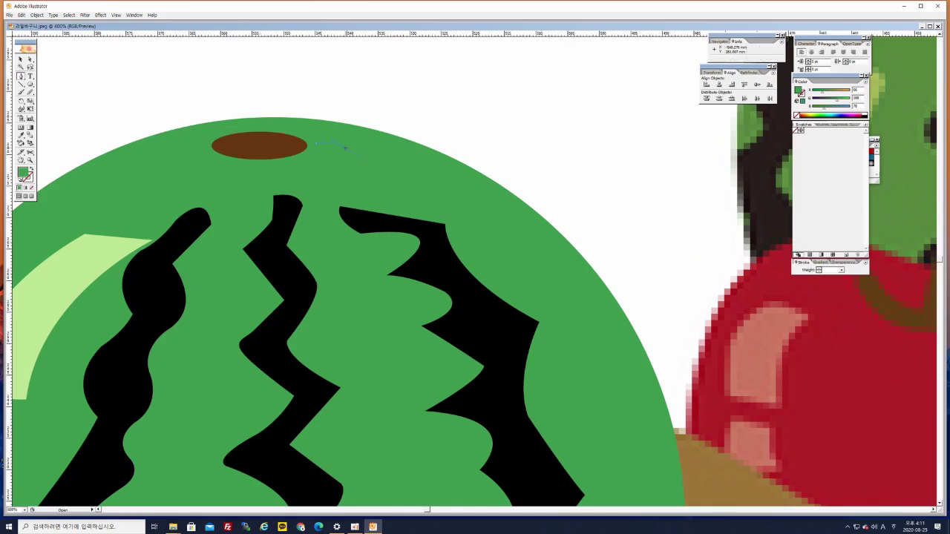
{"action": "key", "text": "ctrl+plus"}
{"action": "key", "text": "ctrl+plus"}
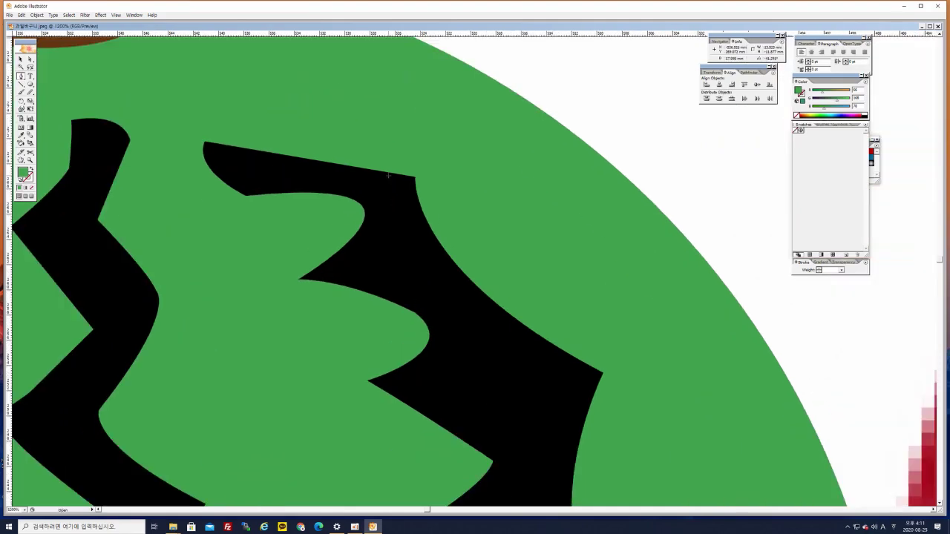
{"action": "left_click_drag", "start_coordinate": [411, 191], "coordinate": [506, 331]}
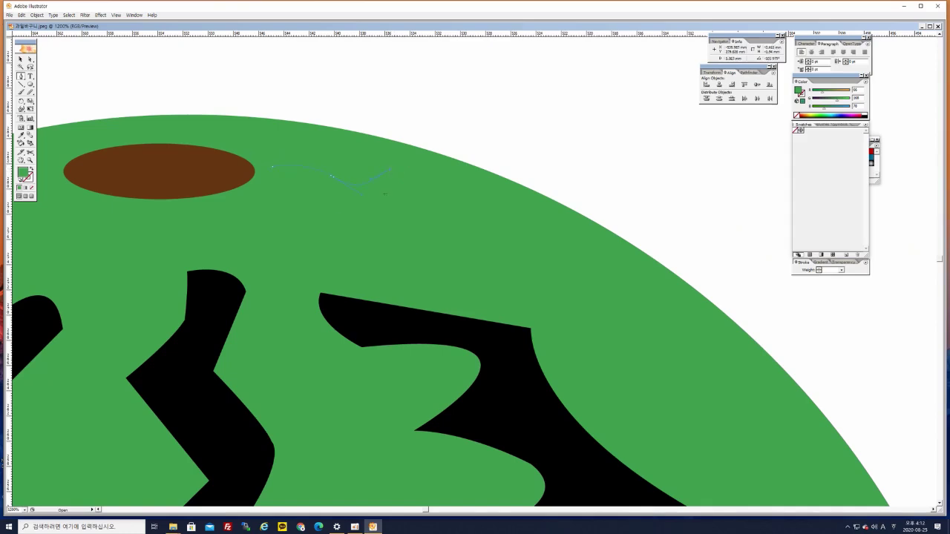
Give the open path a black stroke with no fill and extend its upper edge to the circle's rim
{"action": "left_click", "coordinate": [30, 169]}
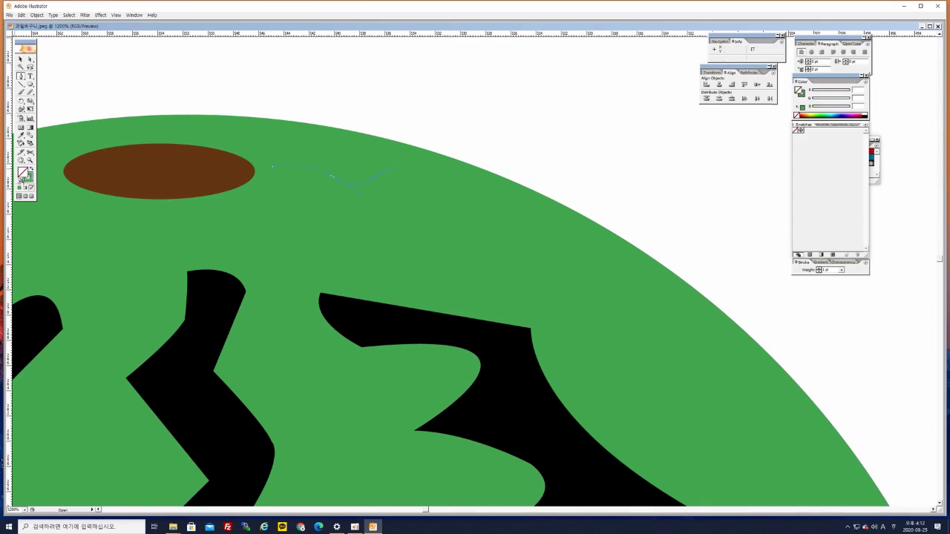
{"action": "left_click", "coordinate": [19, 181]}
{"action": "left_click", "coordinate": [31, 187]}
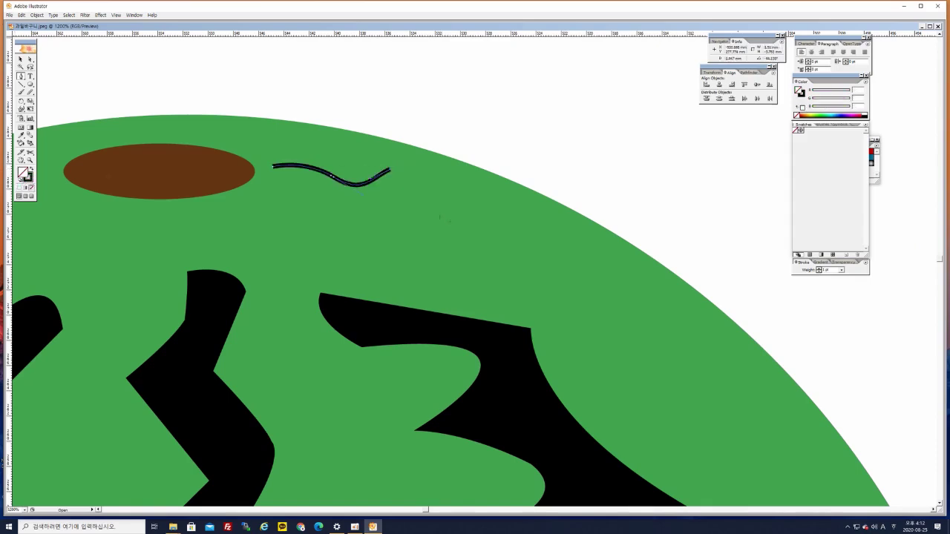
{"action": "left_click_drag", "start_coordinate": [413, 163], "coordinate": [426, 160]}
{"action": "left_click", "coordinate": [439, 156]}
Continue the path along the rim and back along a wavy lower edge, closing a stripe about 21 mm wide
{"action": "left_click_drag", "start_coordinate": [530, 226], "coordinate": [497, 193]}
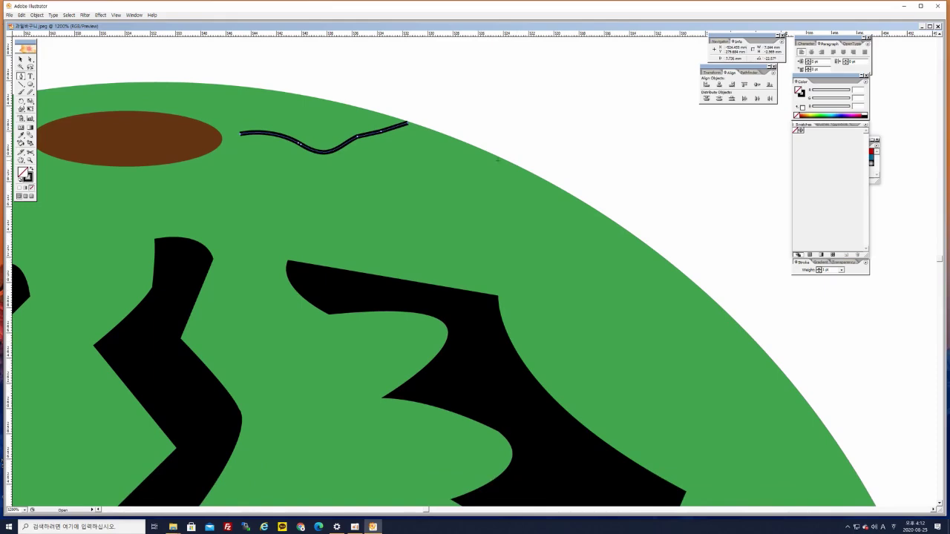
{"action": "left_click_drag", "start_coordinate": [505, 161], "coordinate": [541, 179]}
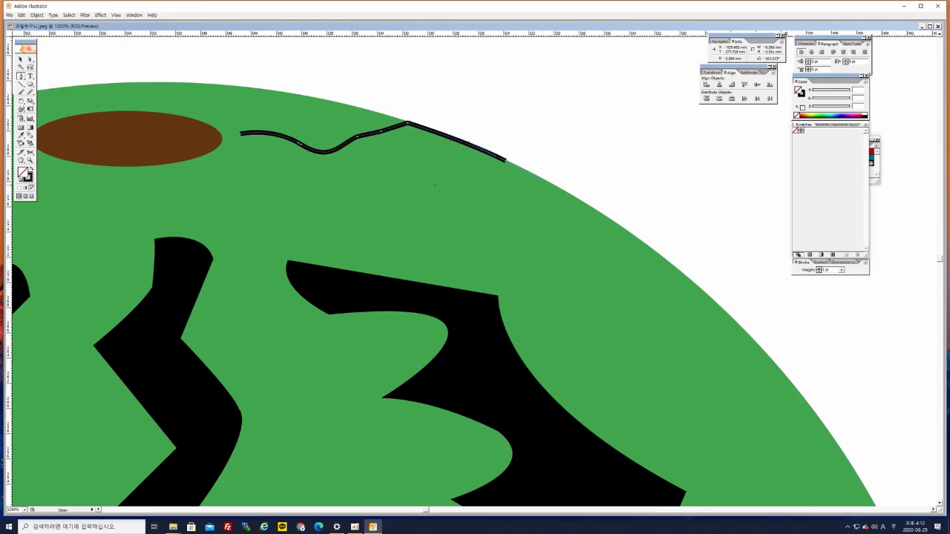
{"action": "left_click_drag", "start_coordinate": [449, 164], "coordinate": [428, 156]}
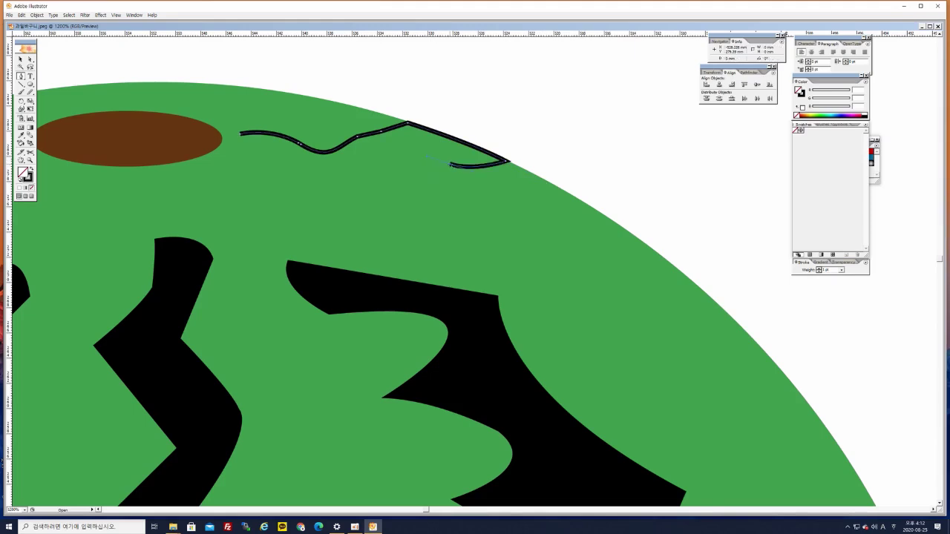
{"action": "left_click", "coordinate": [437, 157]}
{"action": "left_click", "coordinate": [396, 159]}
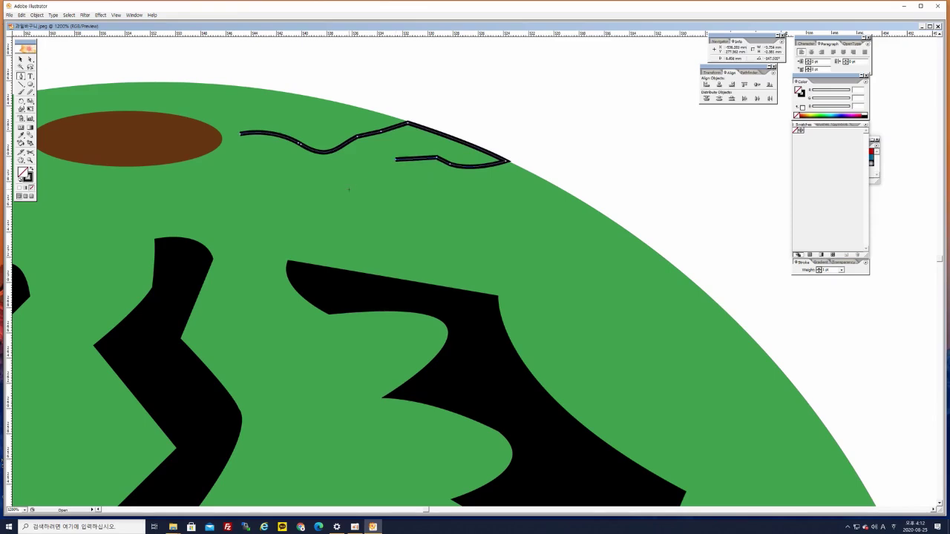
{"action": "left_click", "coordinate": [348, 199], "text": "ctrl"}
{"action": "left_click_drag", "start_coordinate": [344, 220], "coordinate": [344, 221]}
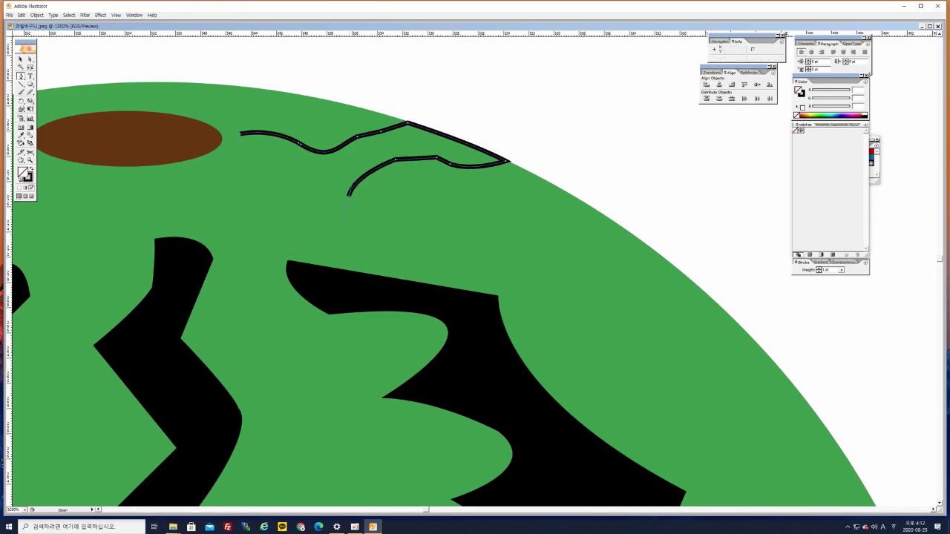
{"action": "left_click", "coordinate": [257, 159], "text": "ctrl"}
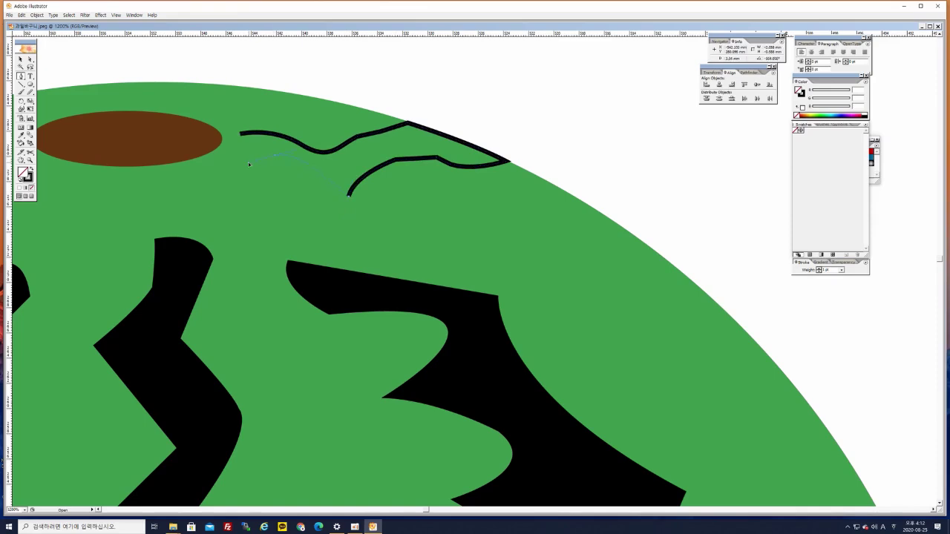
{"action": "left_click_drag", "start_coordinate": [249, 164], "coordinate": [269, 158]}
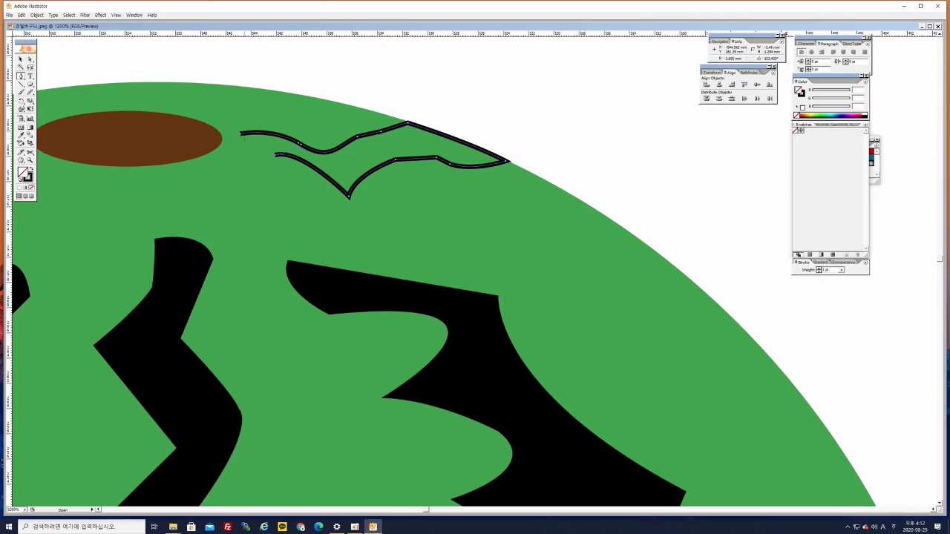
{"action": "left_click", "coordinate": [242, 134]}
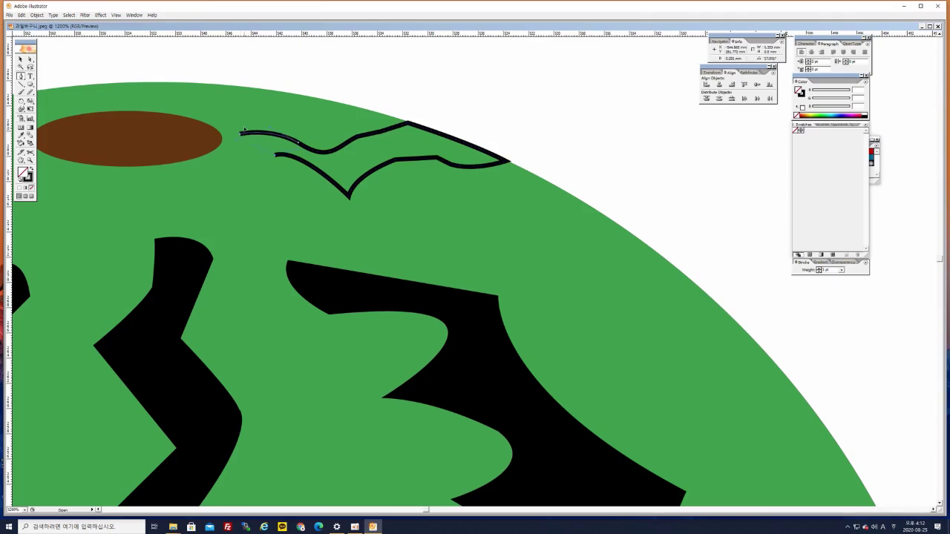
{"action": "left_click", "coordinate": [239, 133]}
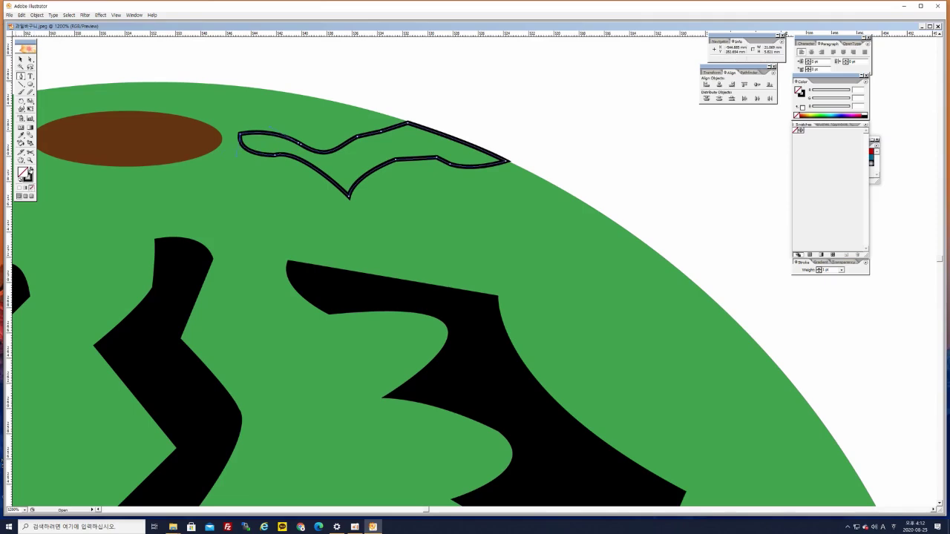
Give the new stripe beside the stem spot a black fill with no stroke and deselect it
{"action": "left_click", "coordinate": [30, 169]}
{"action": "key", "text": "v"}
{"action": "left_click", "coordinate": [264, 180]}
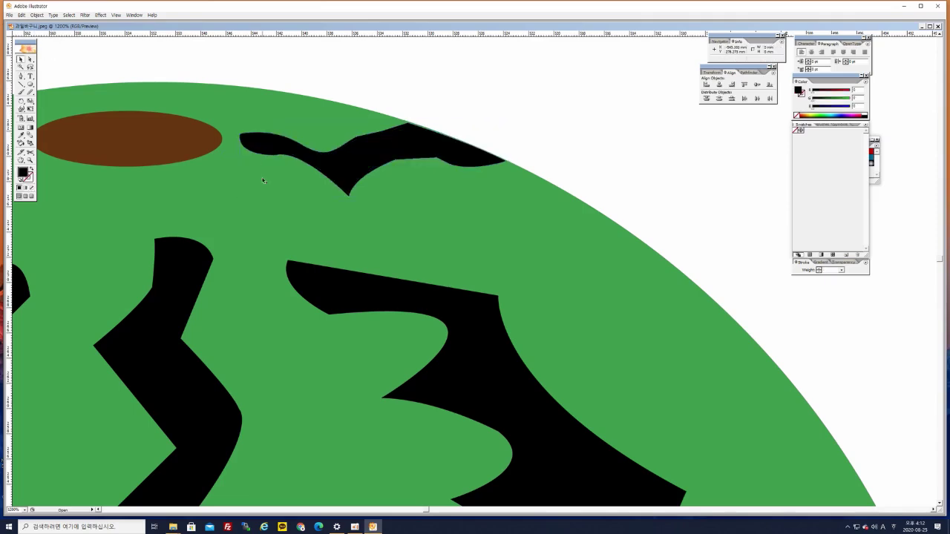
Examine the whole redrawn watermelon next to the original in the fruit basket image
{"action": "key", "text": "ctrl+minus"}
{"action": "key", "text": "ctrl+minus"}
{"action": "key", "text": "ctrl+minus"}
{"action": "key", "text": "ctrl+minus"}
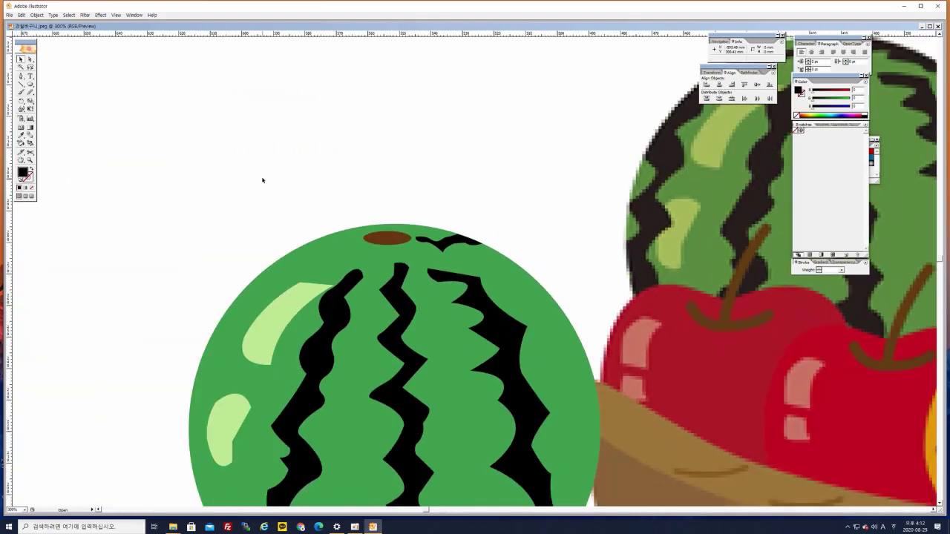
{"action": "left_click_drag", "start_coordinate": [341, 259], "coordinate": [317, 196]}
{"action": "key", "text": "ctrl+minus"}
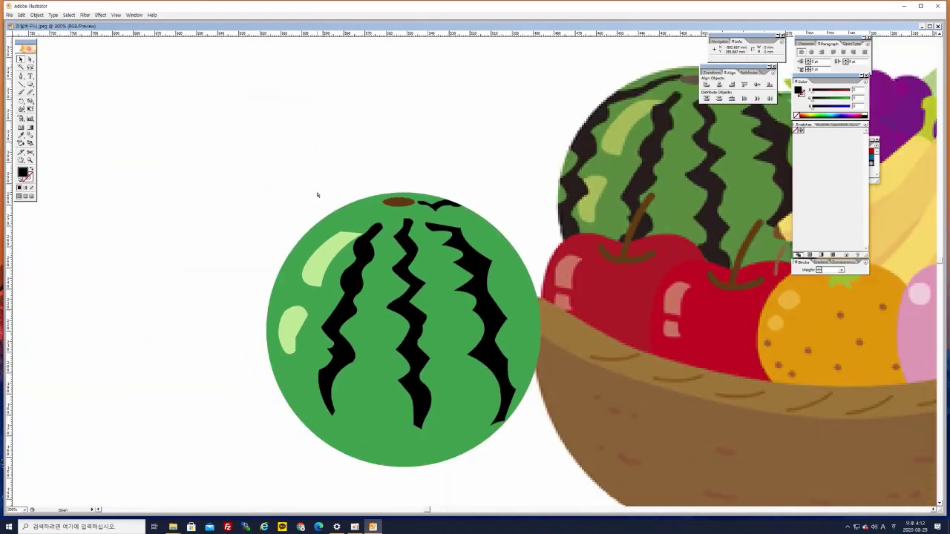
{"action": "key", "text": "ctrl+minus"}
{"action": "left_click_drag", "start_coordinate": [384, 282], "coordinate": [405, 271]}
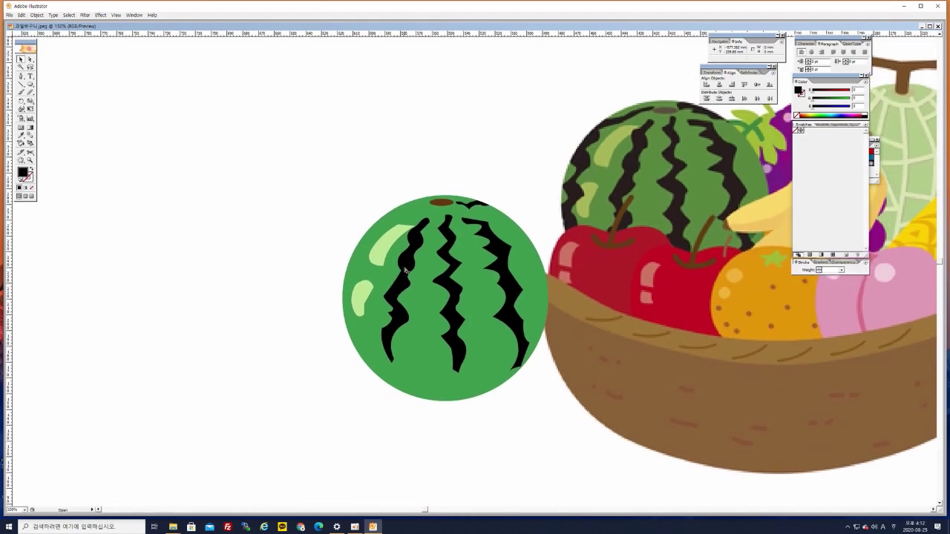
Duplicate the leftmost long black stripe and rotate the copy clockwise over the light green highlights
{"action": "key", "text": "ctrl+plus"}
{"action": "key", "text": "ctrl+plus"}
{"action": "key", "text": "ctrl+plus"}
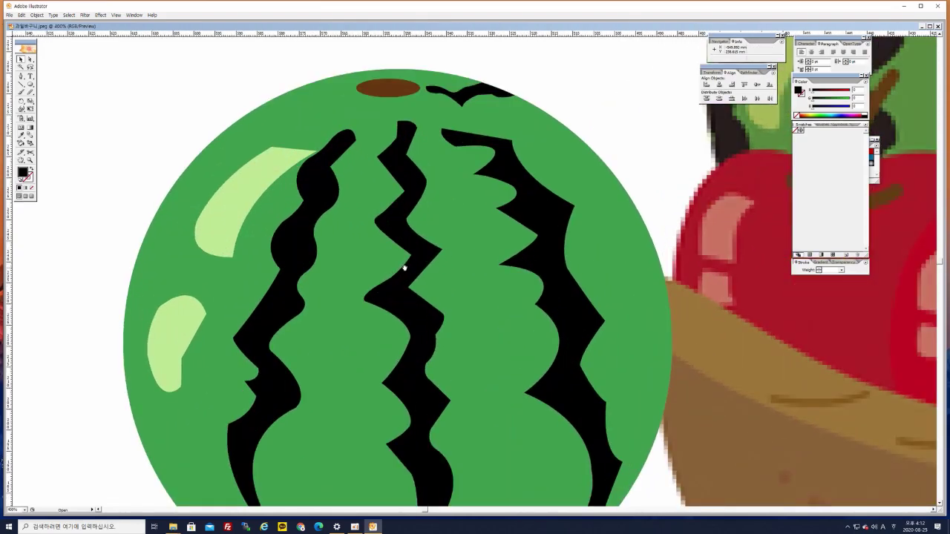
{"action": "left_click_drag", "start_coordinate": [403, 269], "coordinate": [450, 268]}
{"action": "left_click_drag", "start_coordinate": [297, 255], "coordinate": [246, 244]}
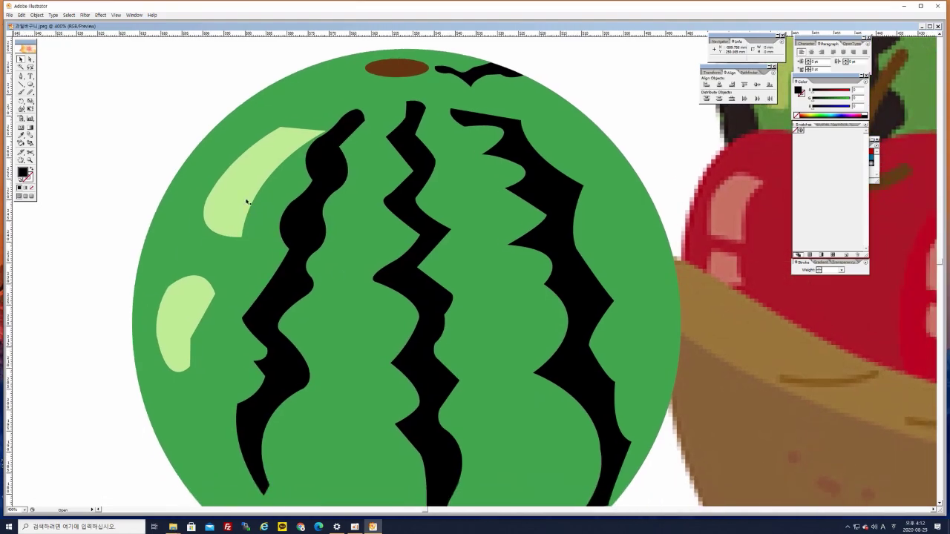
{"action": "left_click", "coordinate": [297, 288]}
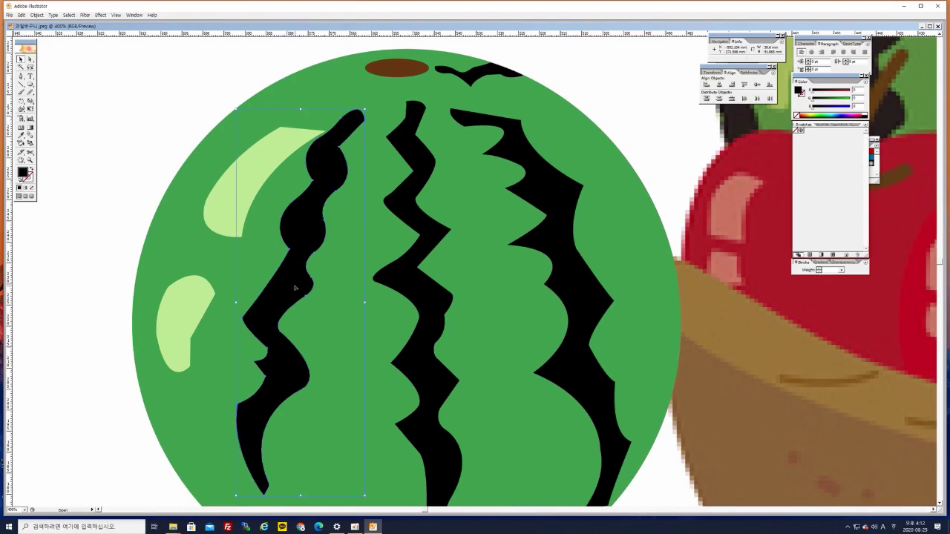
{"action": "left_click_drag", "start_coordinate": [294, 288], "coordinate": [215, 243]}
{"action": "left_click_drag", "start_coordinate": [323, 170], "coordinate": [330, 179]}
{"action": "key", "text": "ctrl+z"}
{"action": "left_click", "coordinate": [159, 127]}
{"action": "left_click_drag", "start_coordinate": [234, 107], "coordinate": [440, 148]}
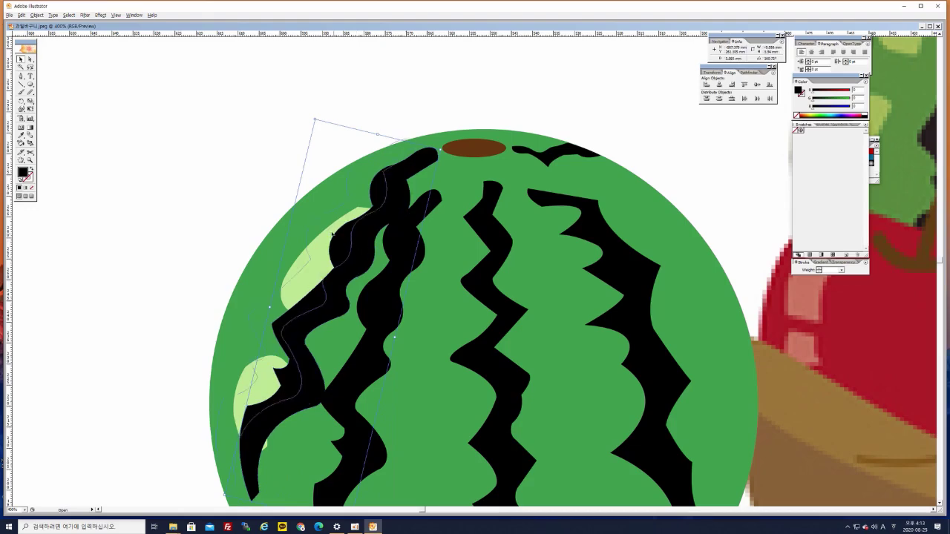
Move the stripe copy to the circle's upper-left edge, adjust its rotation and size to follow the rim, and deselect it
{"action": "left_click_drag", "start_coordinate": [332, 234], "coordinate": [312, 183]}
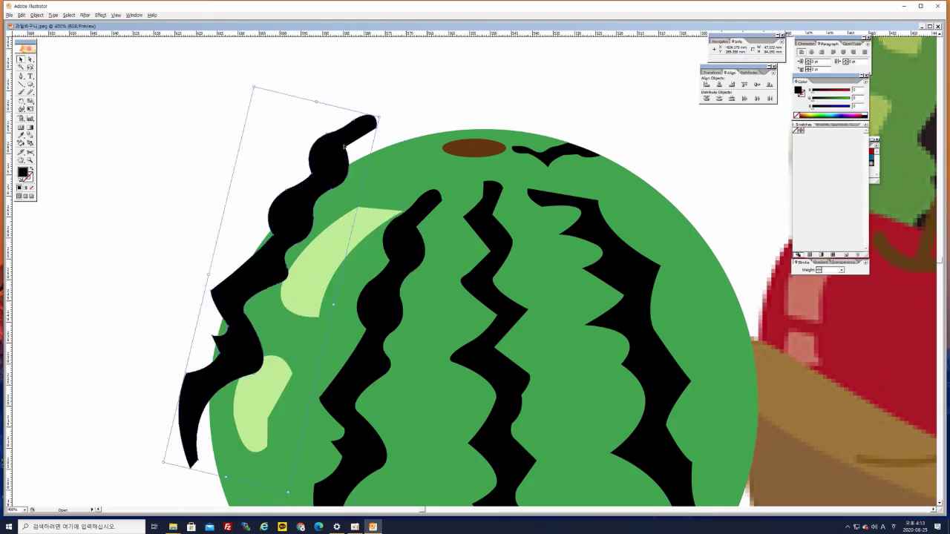
{"action": "left_click_drag", "start_coordinate": [378, 116], "coordinate": [397, 131]}
{"action": "left_click_drag", "start_coordinate": [352, 187], "coordinate": [340, 197]}
{"action": "left_click_drag", "start_coordinate": [405, 132], "coordinate": [411, 137]}
{"action": "left_click_drag", "start_coordinate": [355, 187], "coordinate": [360, 181]}
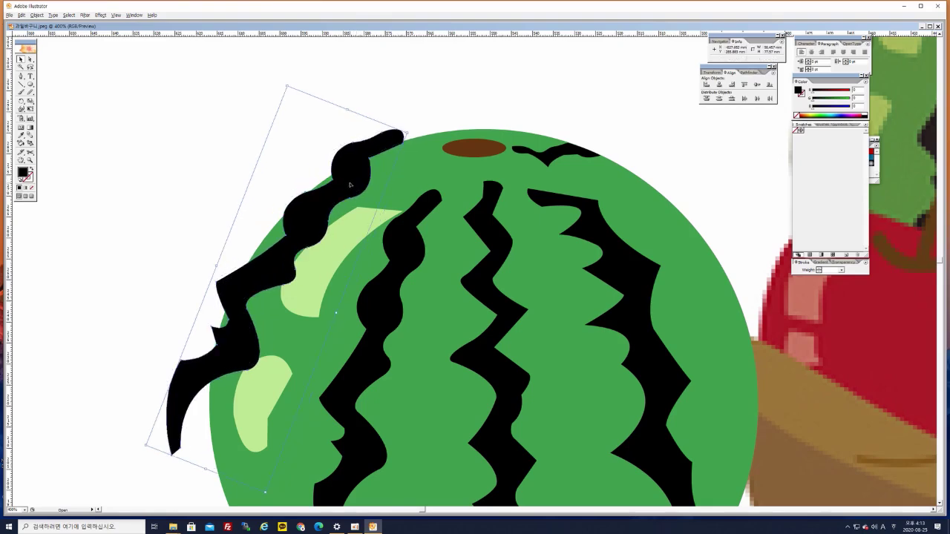
{"action": "left_click_drag", "start_coordinate": [349, 185], "coordinate": [344, 186]}
{"action": "left_click_drag", "start_coordinate": [407, 130], "coordinate": [335, 203]}
{"action": "left_click", "coordinate": [429, 104]}
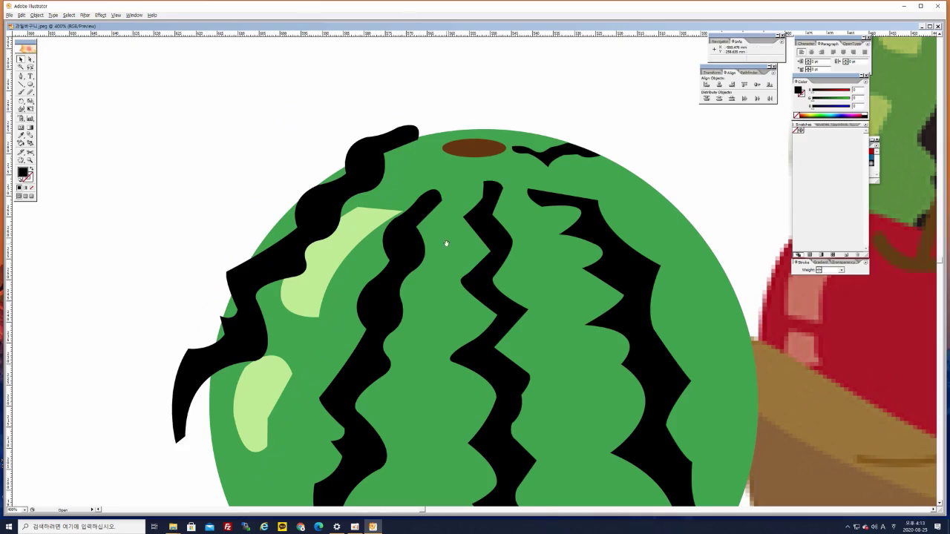
Divide the green circle and the overlapping stripe copy with Pathfinder, ungroup the resulting pieces and deselect them
{"action": "left_click_drag", "start_coordinate": [446, 245], "coordinate": [419, 227]}
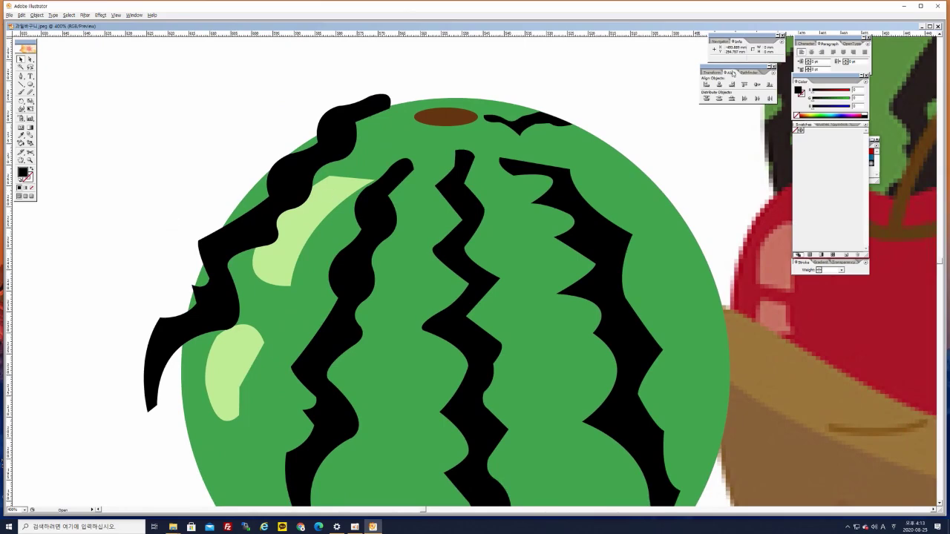
{"action": "left_click", "coordinate": [754, 74]}
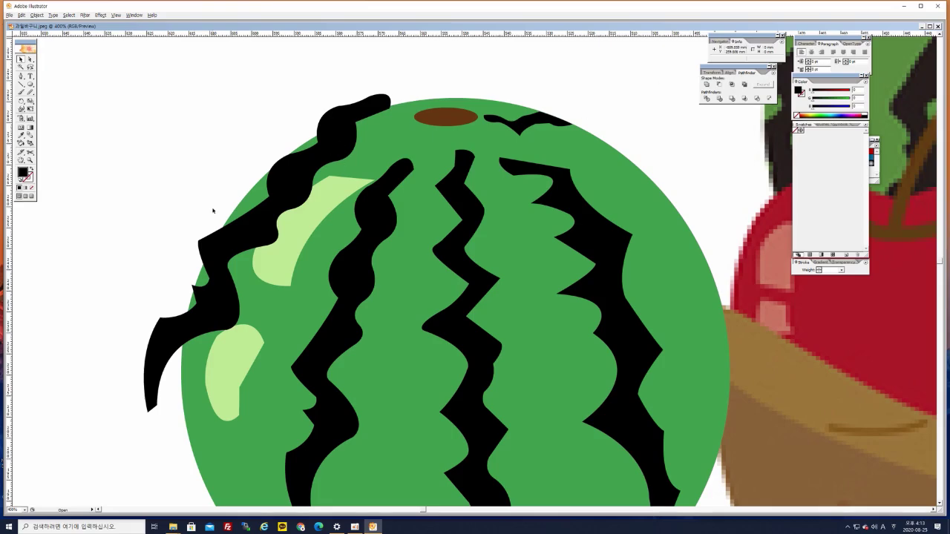
{"action": "left_click", "coordinate": [296, 176]}
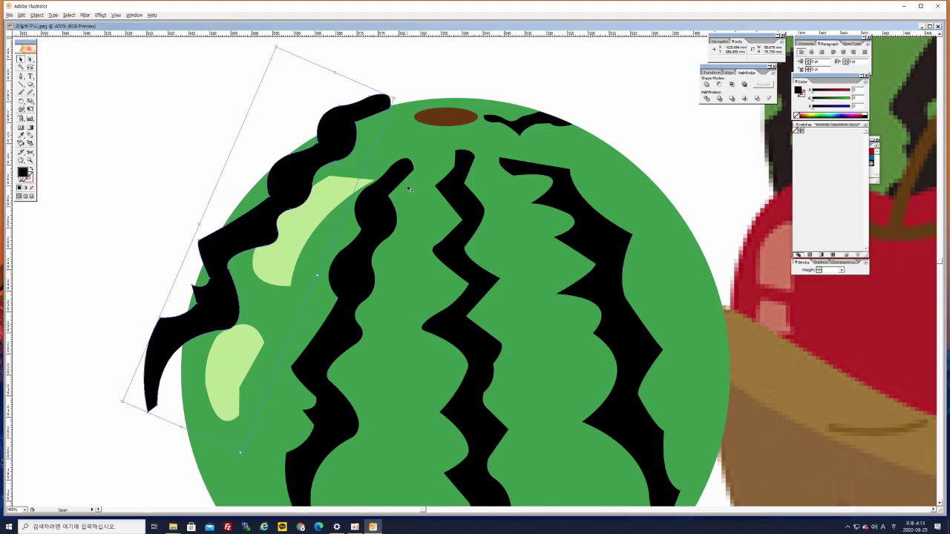
{"action": "left_click", "coordinate": [405, 135], "text": "shift"}
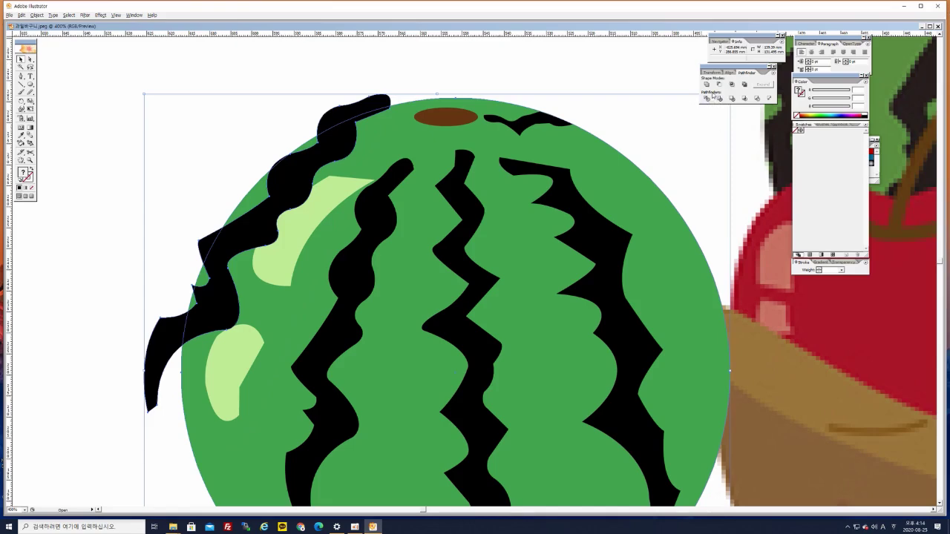
{"action": "left_click", "coordinate": [706, 98]}
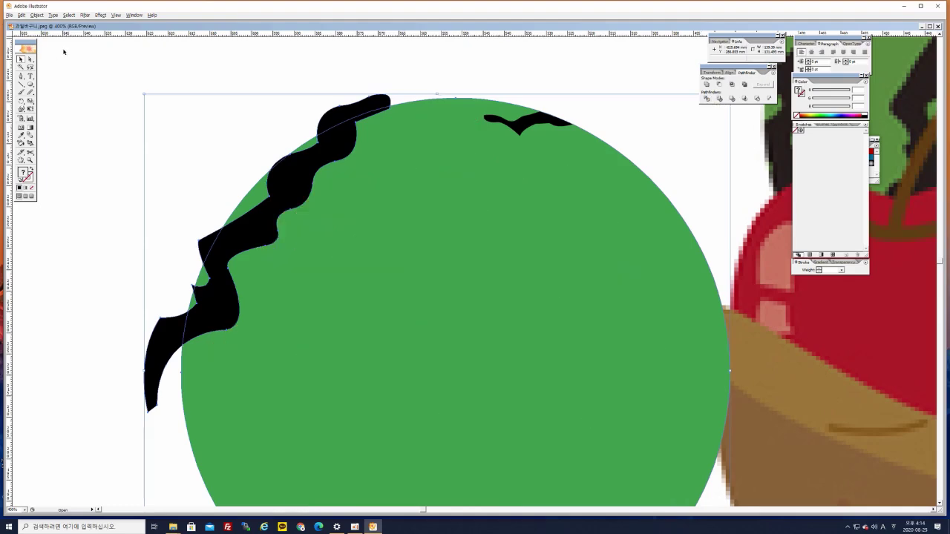
{"action": "right_click", "coordinate": [290, 179]}
{"action": "left_click", "coordinate": [314, 205]}
{"action": "left_click", "coordinate": [369, 67]}
Delete the black stripe pieces that stick out beyond the upper-left edge of the green circle
{"action": "left_click", "coordinate": [333, 117]}
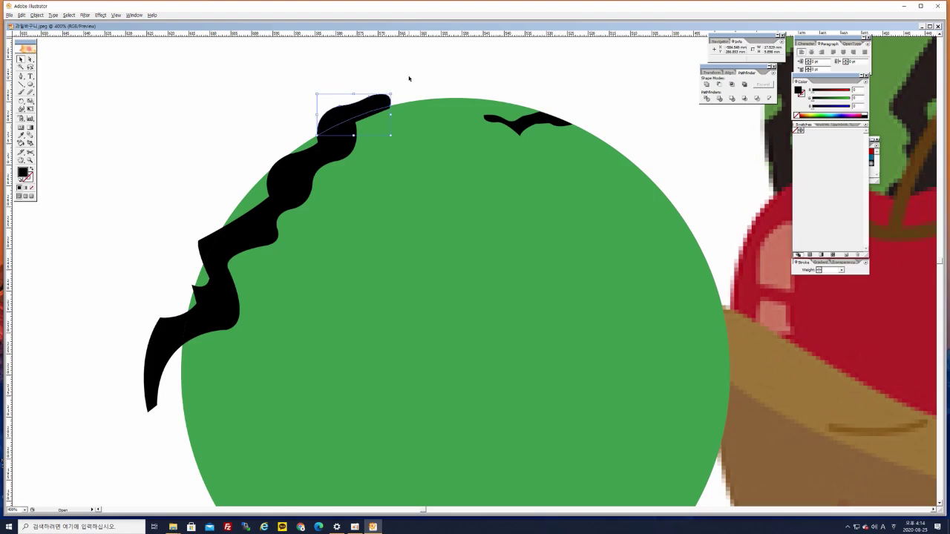
{"action": "key", "text": "Delete"}
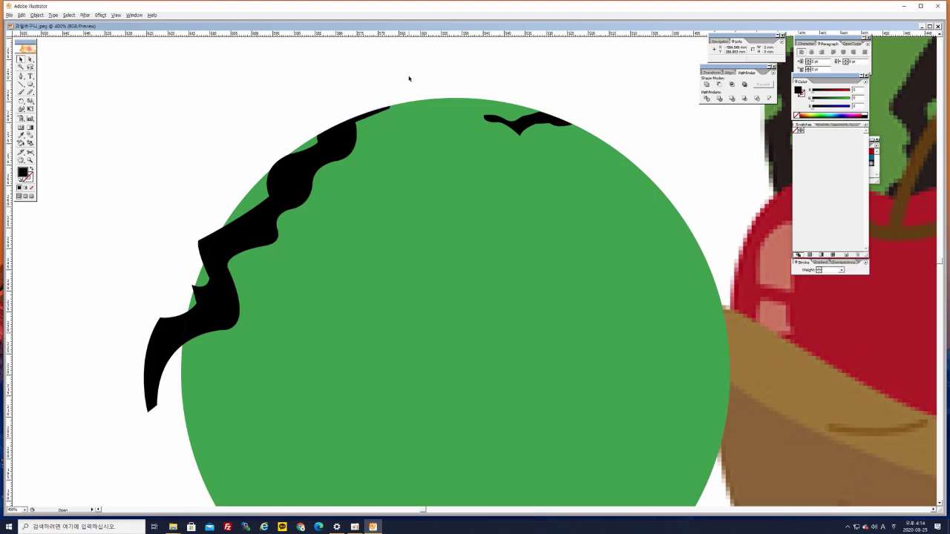
{"action": "left_click", "coordinate": [203, 245]}
{"action": "key", "text": "Delete"}
{"action": "left_click", "coordinate": [167, 334]}
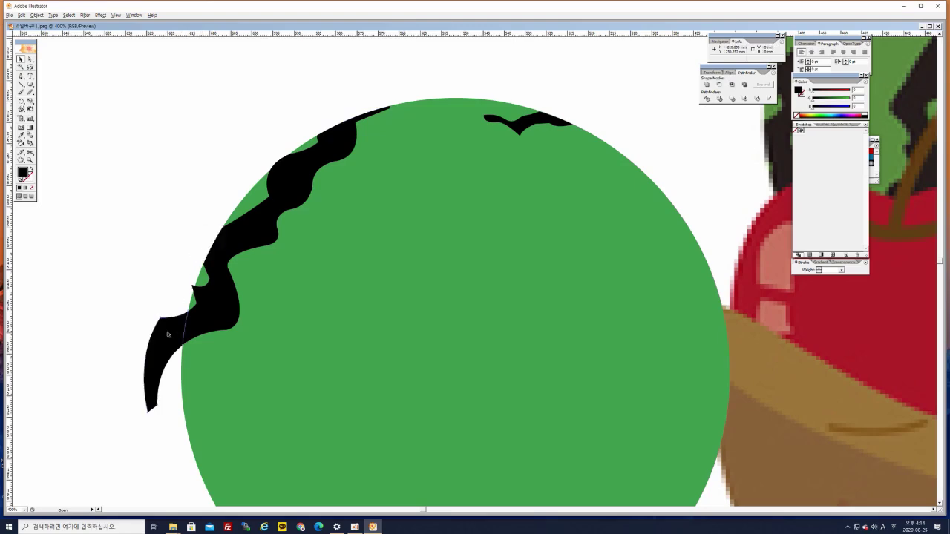
{"action": "key", "text": "Delete"}
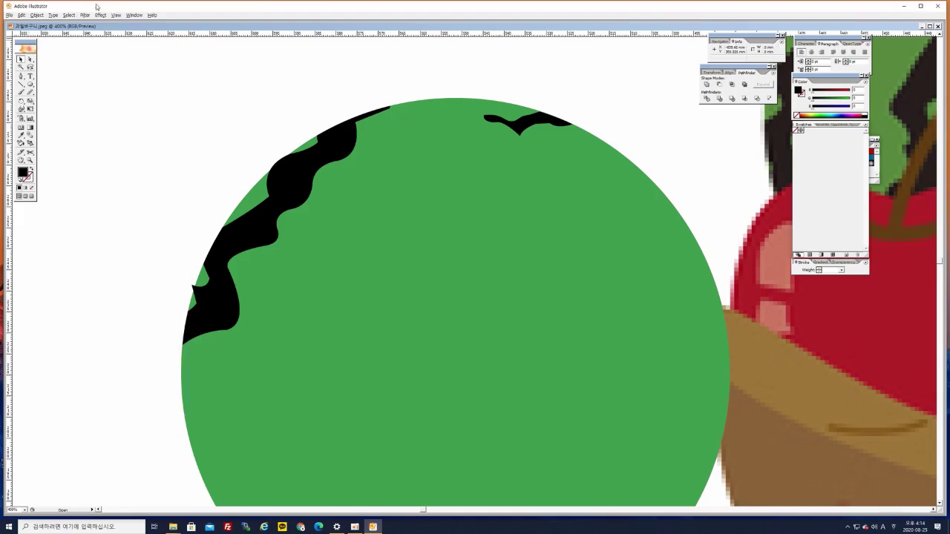
Send the green circle to the back of the stacking order and deselect it
{"action": "left_click", "coordinate": [453, 314]}
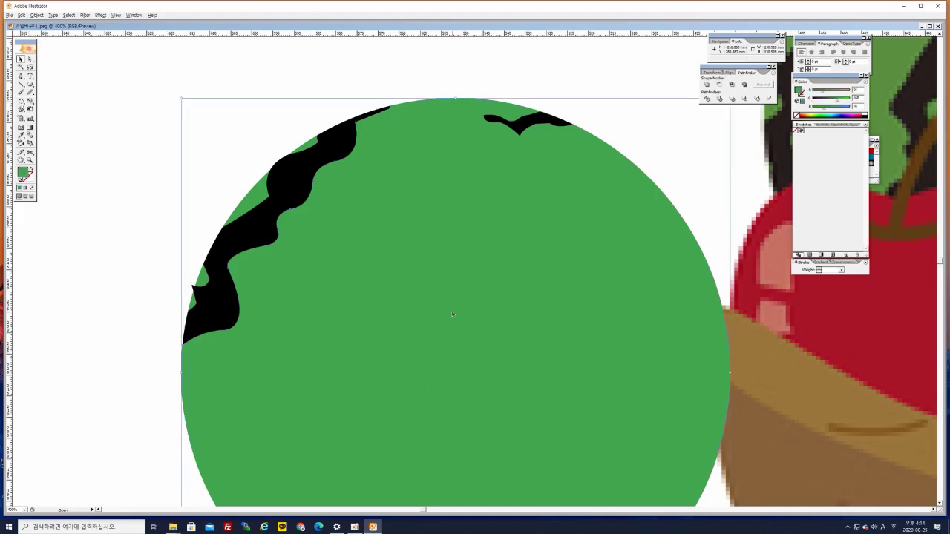
{"action": "right_click", "coordinate": [453, 314]}
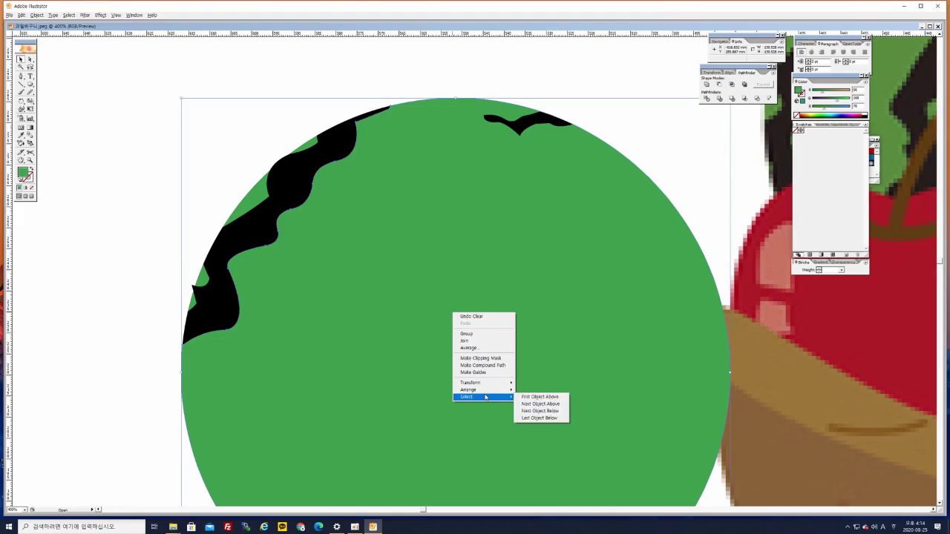
{"action": "mouse_move", "coordinate": [499, 391]}
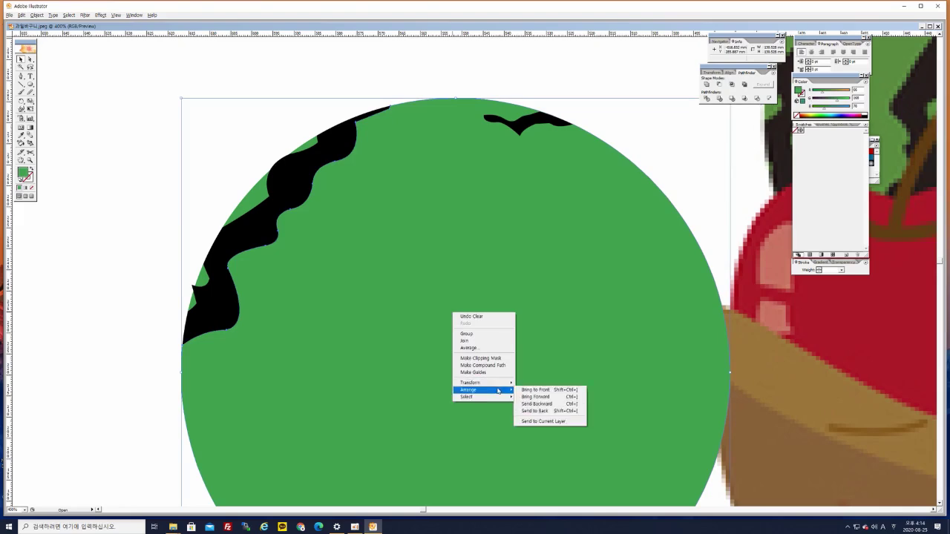
{"action": "left_click", "coordinate": [535, 412]}
{"action": "left_click", "coordinate": [478, 78]}
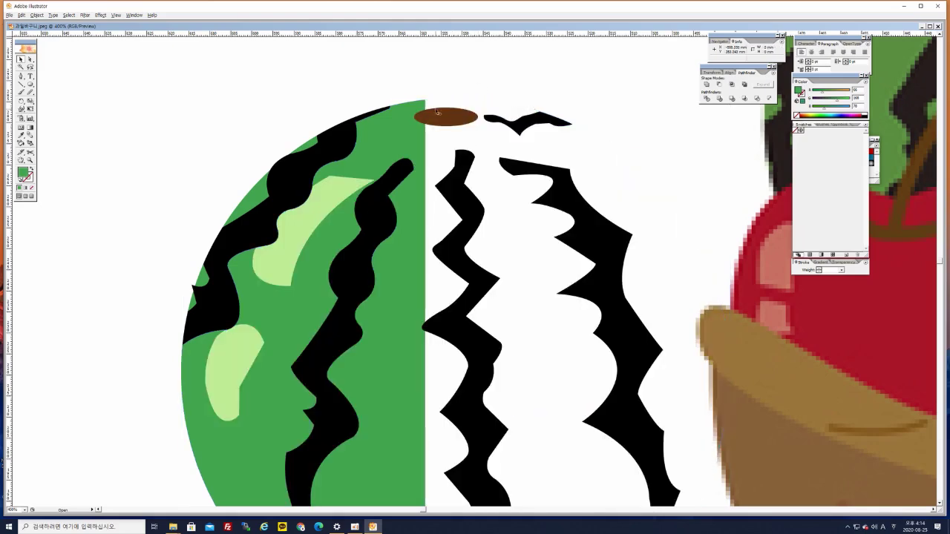
Select the whole redrawn watermelon and move it beside the finished orange and peach, then deselect it
{"action": "key", "text": "ctrl+minus"}
{"action": "key", "text": "ctrl+minus"}
{"action": "key", "text": "ctrl+minus"}
{"action": "key", "text": "ctrl+minus"}
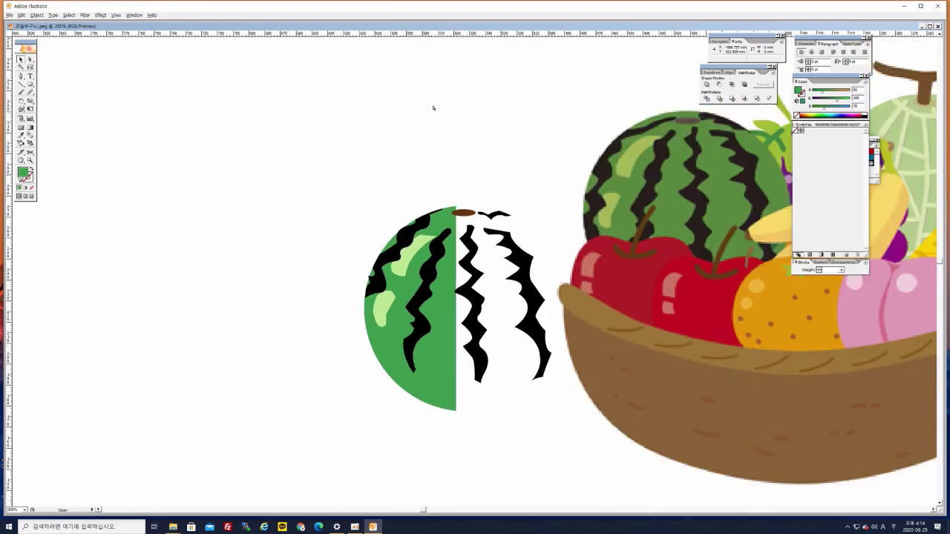
{"action": "left_click_drag", "start_coordinate": [382, 190], "coordinate": [572, 414]}
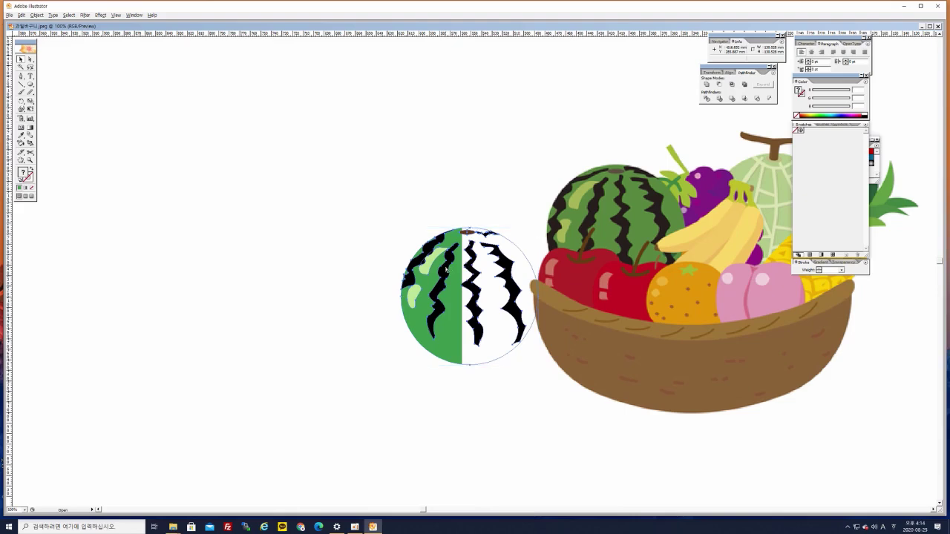
{"action": "left_click_drag", "start_coordinate": [447, 268], "coordinate": [248, 200]}
{"action": "left_click", "coordinate": [485, 393]}
{"action": "left_click_drag", "start_coordinate": [591, 294], "coordinate": [434, 318]}
{"action": "left_click_drag", "start_coordinate": [135, 247], "coordinate": [480, 362]}
{"action": "left_click_drag", "start_coordinate": [546, 339], "coordinate": [261, 305]}
{"action": "left_click", "coordinate": [182, 334]}
{"action": "left_click_drag", "start_coordinate": [182, 334], "coordinate": [694, 196]}
{"action": "left_click", "coordinate": [447, 384]}
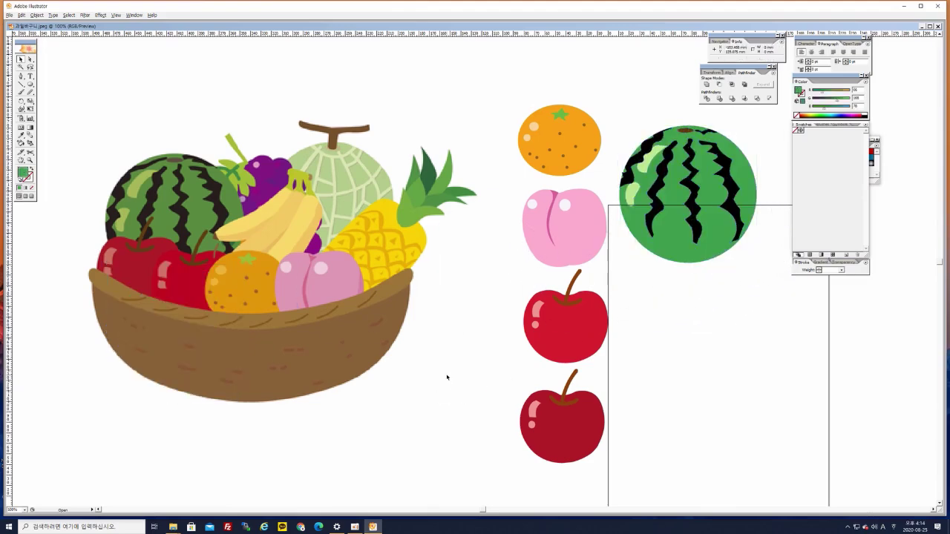
Draw a circle about 113 mm in diameter over the melon in the fruit basket image
{"action": "key", "text": "ctrl+plus"}
{"action": "left_click_drag", "start_coordinate": [263, 132], "coordinate": [547, 240]}
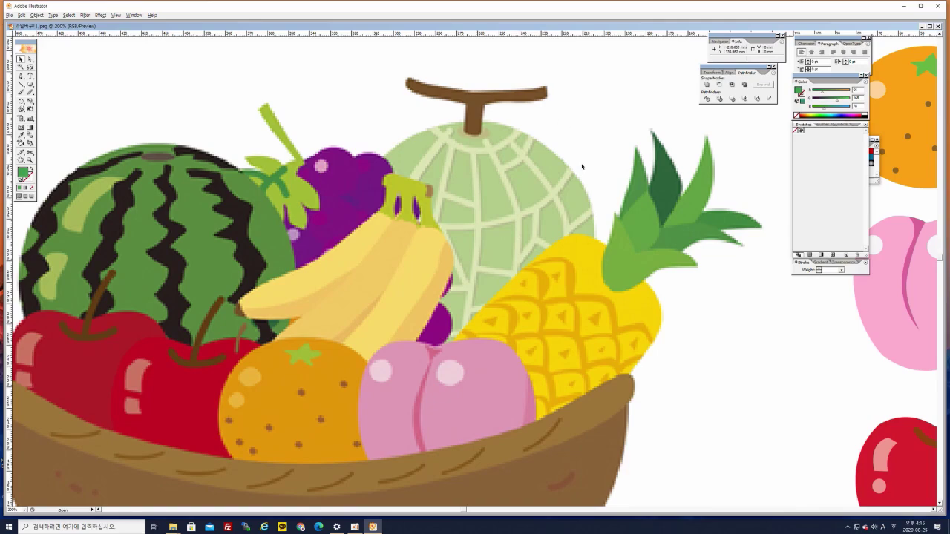
{"action": "key", "text": "ctrl+plus"}
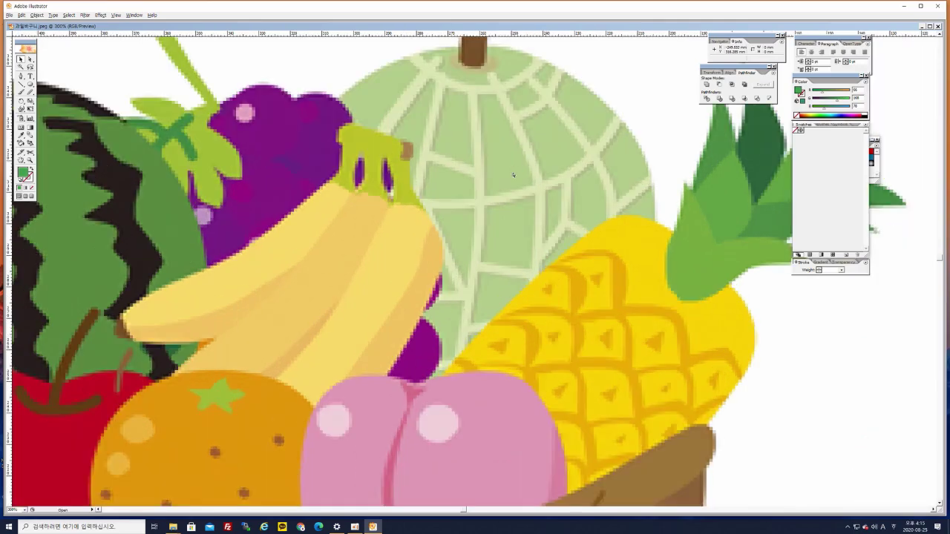
{"action": "left_click_drag", "start_coordinate": [512, 172], "coordinate": [504, 205]}
{"action": "key", "text": "ctrl+minus"}
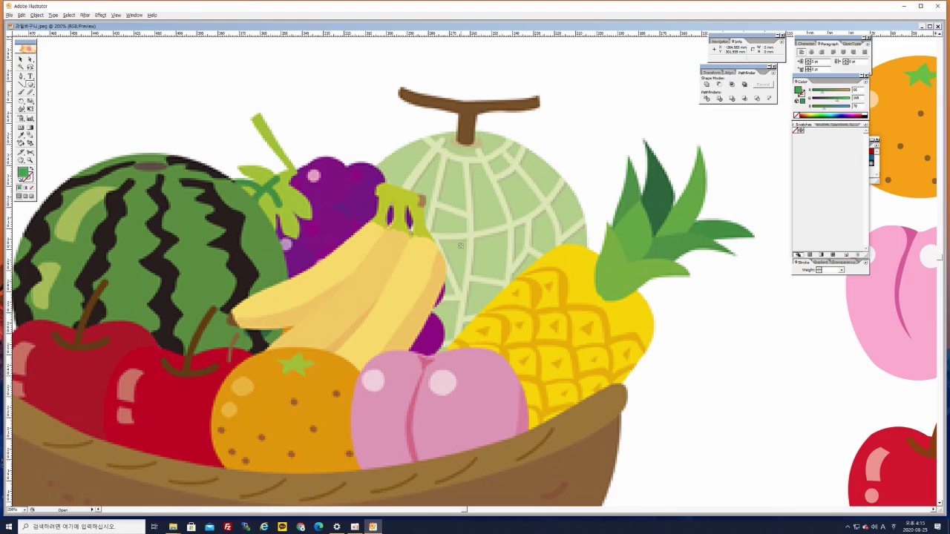
{"action": "left_click_drag", "start_coordinate": [460, 245], "coordinate": [563, 363]}
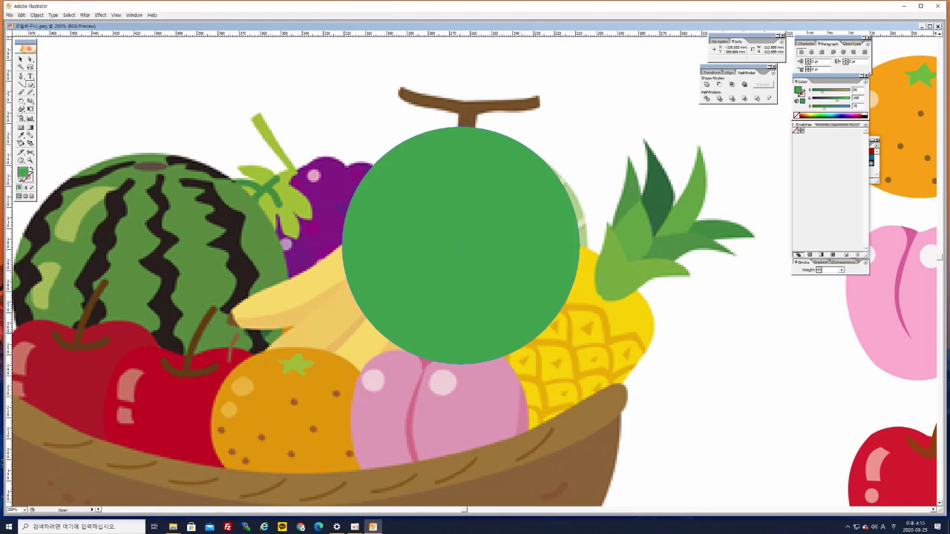
Swap the circle's fill and stroke, align its green outline with the melon's upper edge and deselect it
{"action": "left_click", "coordinate": [21, 60]}
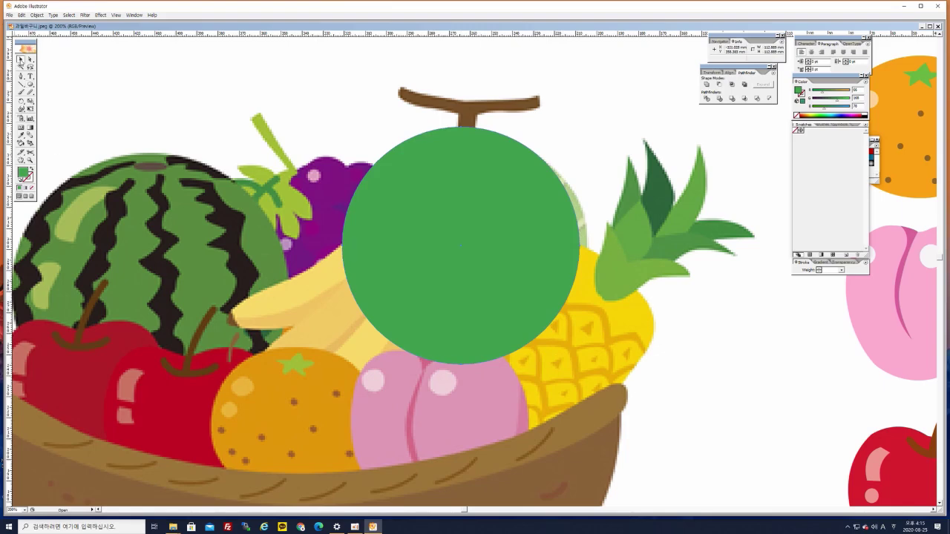
{"action": "left_click", "coordinate": [31, 171]}
{"action": "left_click_drag", "start_coordinate": [401, 144], "coordinate": [409, 147]}
{"action": "left_click", "coordinate": [611, 110]}
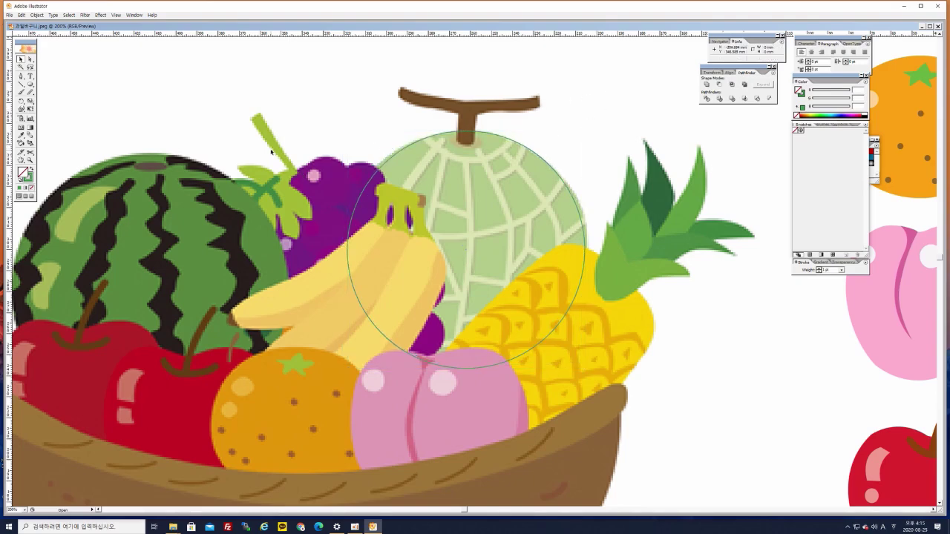
Trace the melon stem with the Pen tool along the crossbar's top, around its right end and down the stalk's right side
{"action": "left_click_drag", "start_coordinate": [639, 274], "coordinate": [612, 278]}
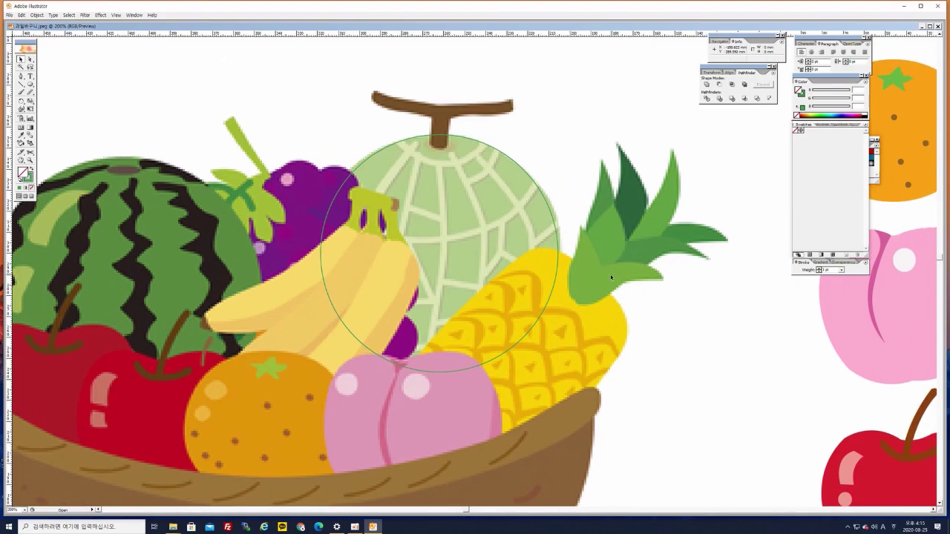
{"action": "scroll", "coordinate": [611, 278], "scroll_direction": "up", "scroll_amount": 1}
{"action": "scroll", "coordinate": [504, 222], "scroll_direction": "up", "scroll_amount": 3}
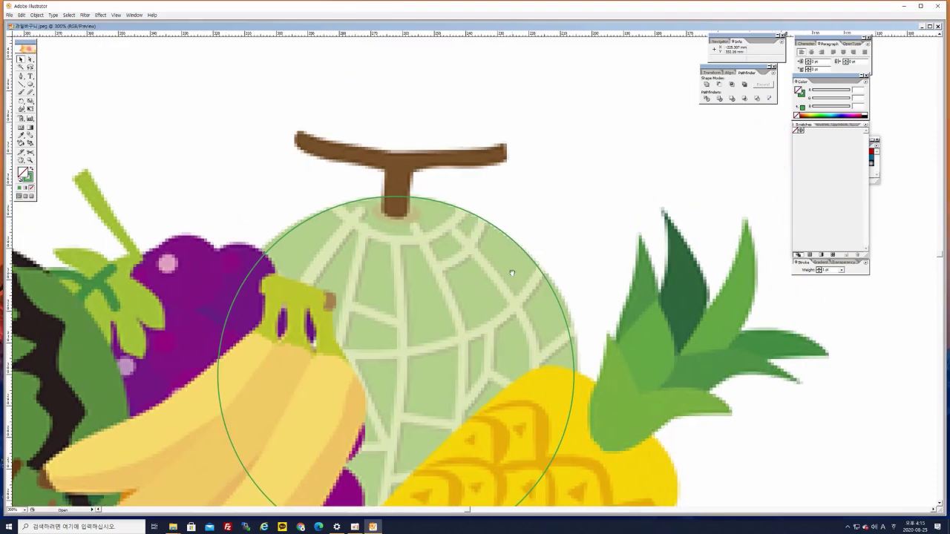
{"action": "left_click", "coordinate": [21, 76]}
{"action": "left_click_drag", "start_coordinate": [300, 130], "coordinate": [633, 115]}
{"action": "left_click", "coordinate": [506, 144]}
{"action": "mouse_move", "coordinate": [506, 160]}
{"action": "left_mouse_down"}
{"action": "mouse_move", "coordinate": [500, 169]}
{"action": "mouse_move", "coordinate": [507, 154]}
{"action": "left_mouse_up"}
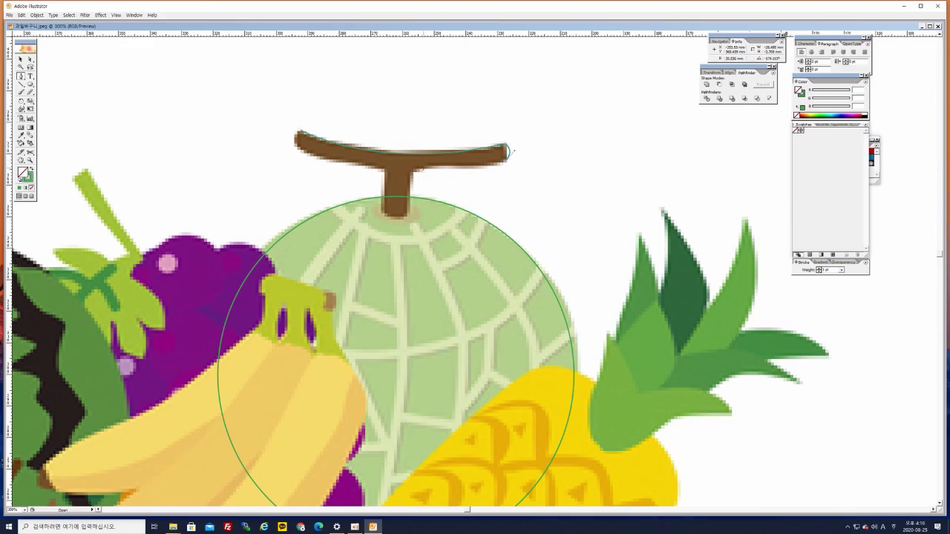
{"action": "left_click_drag", "start_coordinate": [422, 168], "coordinate": [381, 168]}
{"action": "left_click_drag", "start_coordinate": [408, 181], "coordinate": [410, 191]}
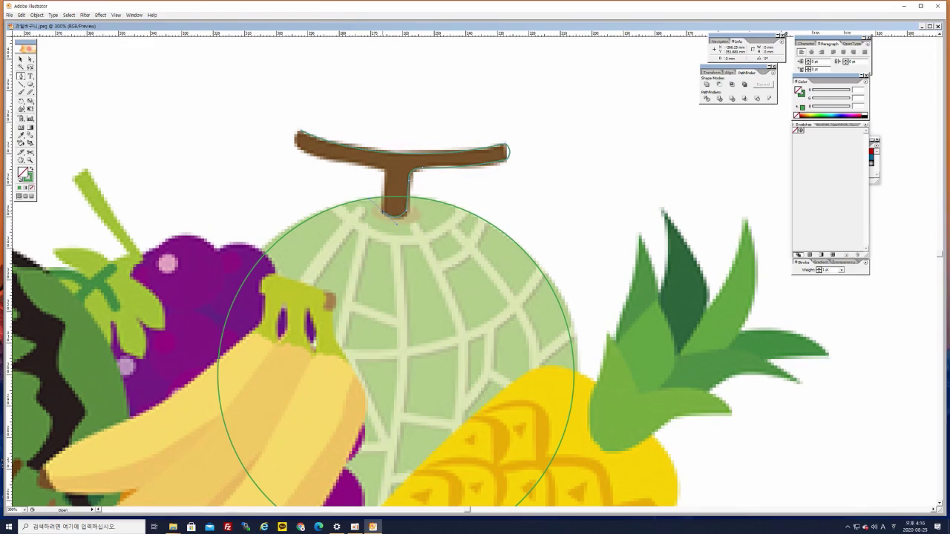
Continue the stem outline up the stalk's left side and around the crossbar's left tip, close the path and deselect it
{"action": "left_click", "coordinate": [384, 213]}
{"action": "left_click", "coordinate": [385, 175]}
{"action": "left_click_drag", "start_coordinate": [373, 167], "coordinate": [361, 168]}
{"action": "left_click", "coordinate": [375, 168]}
{"action": "left_click_drag", "start_coordinate": [380, 191], "coordinate": [430, 210]}
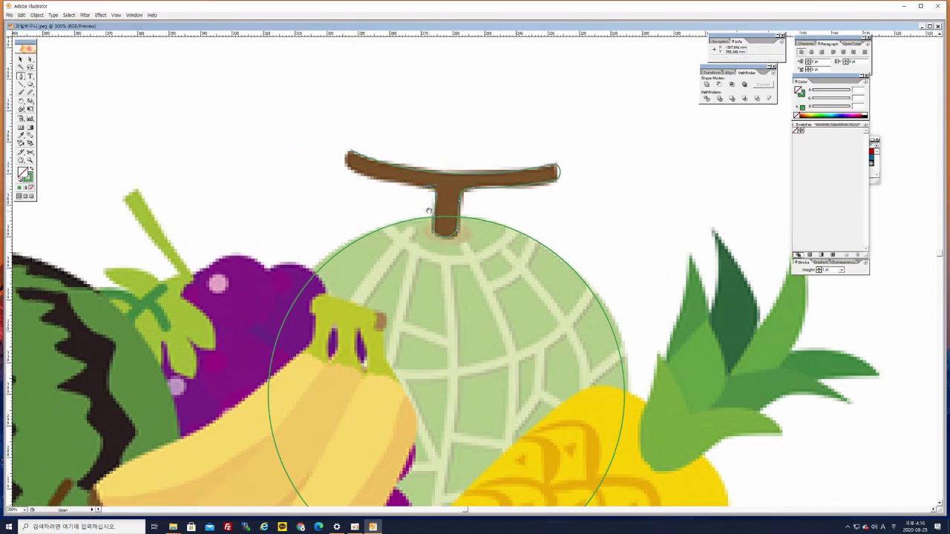
{"action": "left_click_drag", "start_coordinate": [344, 158], "coordinate": [315, 145]}
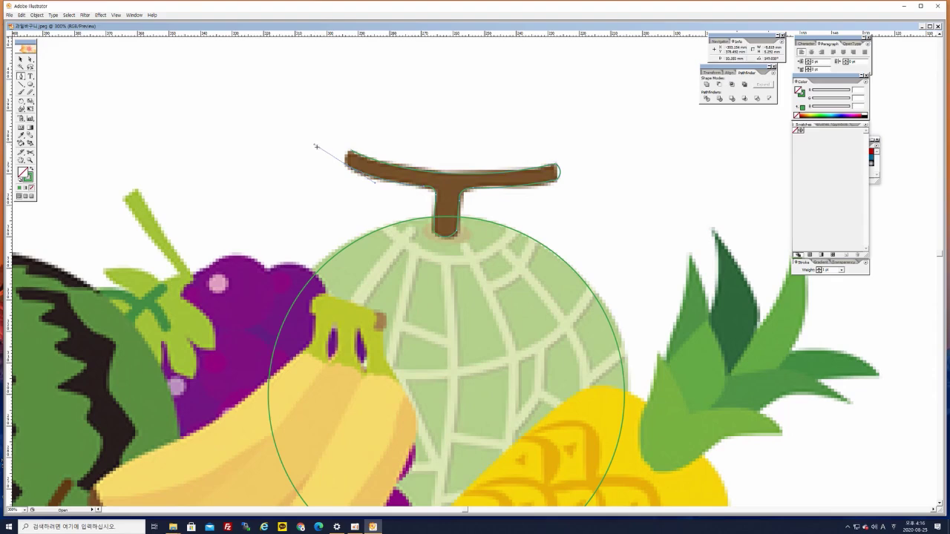
{"action": "left_click", "coordinate": [345, 163]}
{"action": "left_click_drag", "start_coordinate": [352, 151], "coordinate": [364, 151]}
{"action": "left_click", "coordinate": [21, 60]}
{"action": "left_click", "coordinate": [193, 146]}
Activate the Paintbrush tool and open the Artistic_Calligraphic brush library
{"action": "left_click_drag", "start_coordinate": [346, 278], "coordinate": [361, 179]}
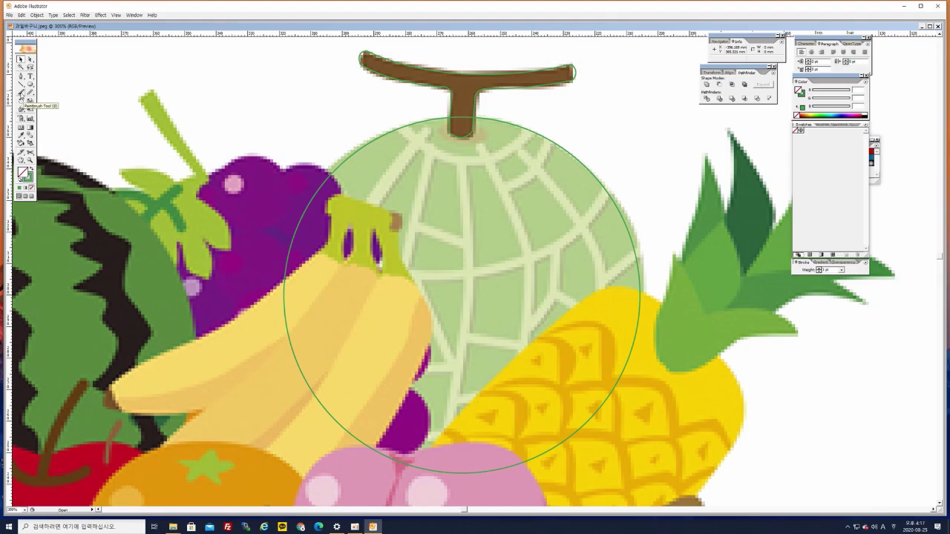
{"action": "left_click", "coordinate": [21, 93]}
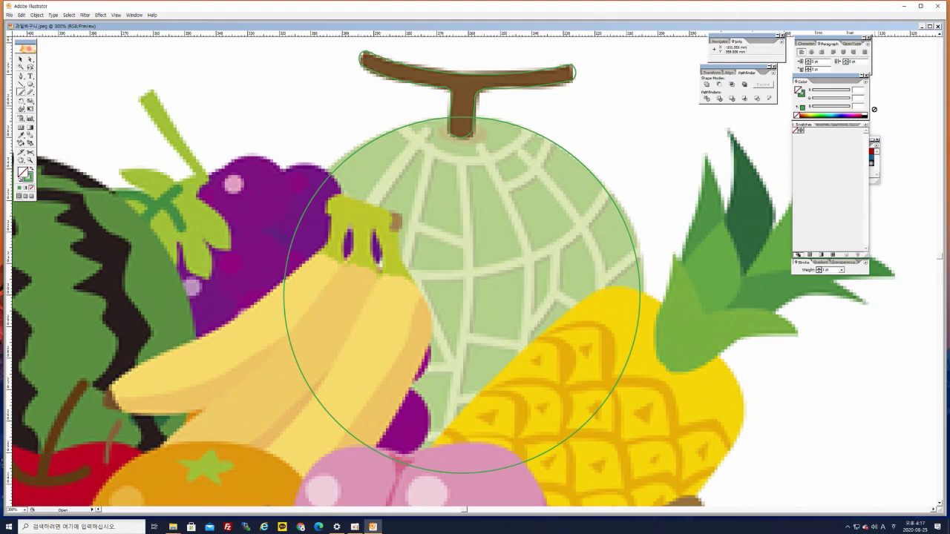
{"action": "left_click", "coordinate": [822, 125]}
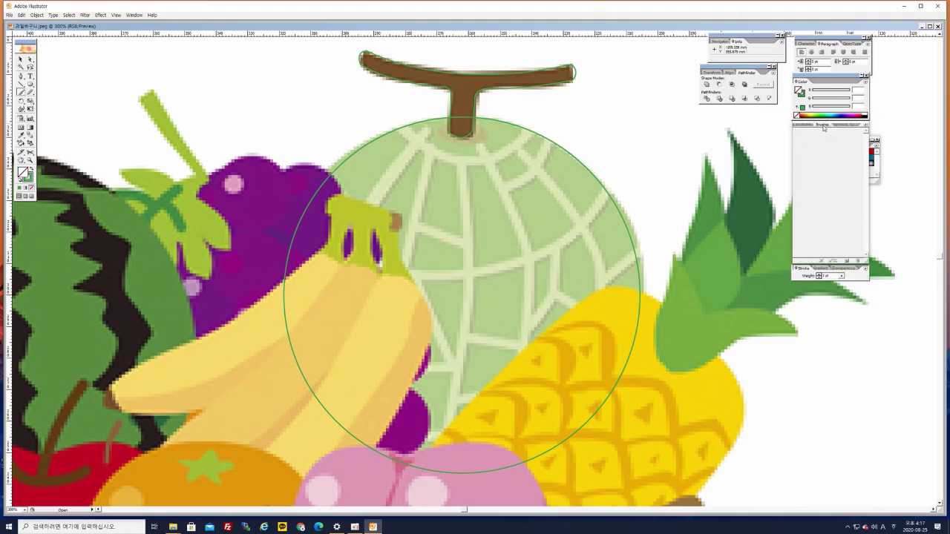
{"action": "left_click", "coordinate": [867, 127]}
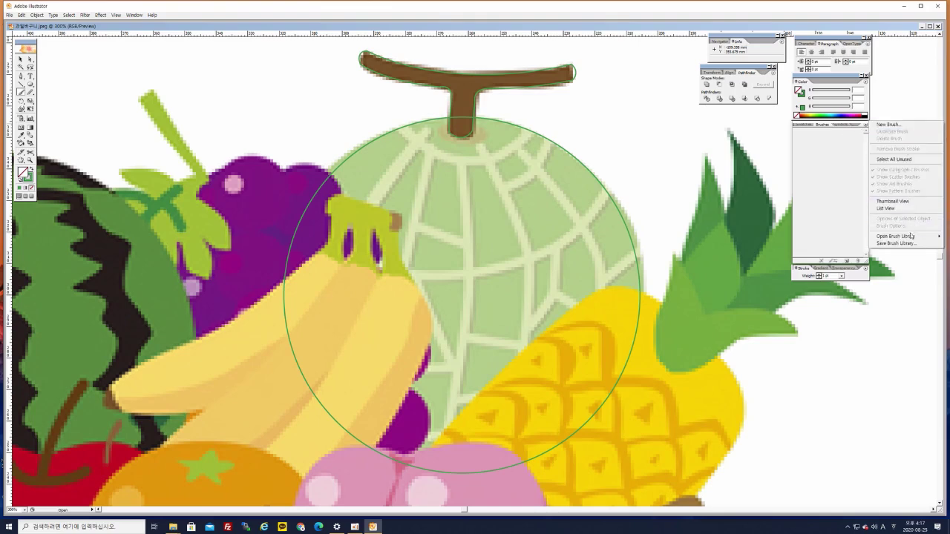
{"action": "mouse_move", "coordinate": [912, 238]}
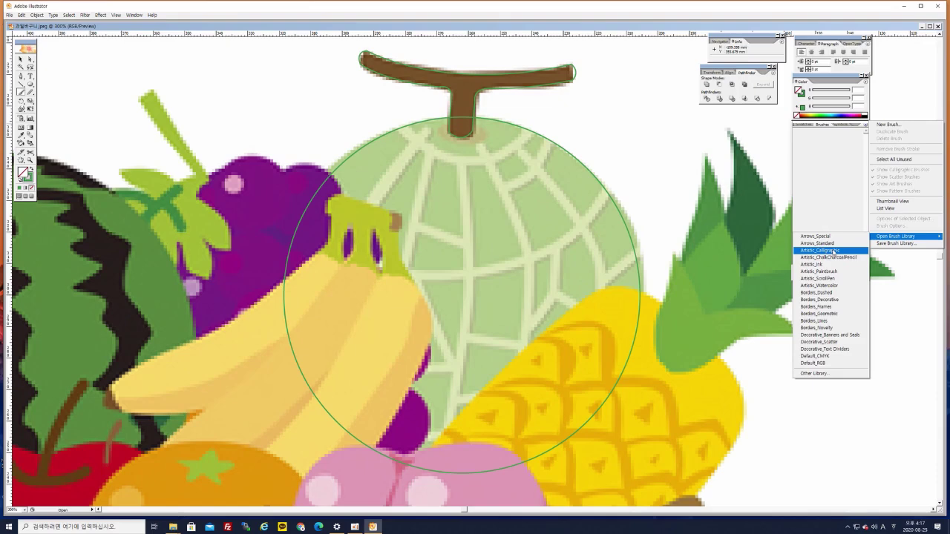
{"action": "left_click", "coordinate": [835, 251]}
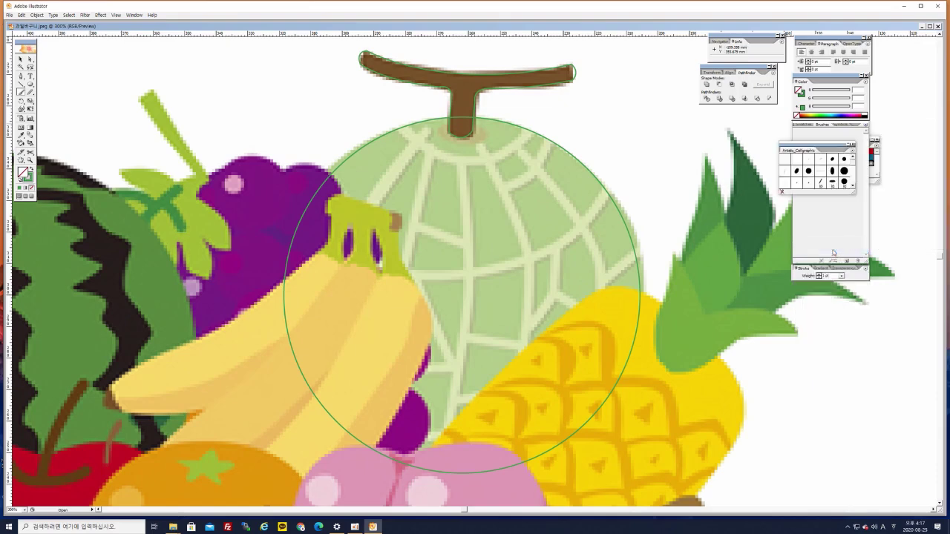
Enlarge the calligraphic brush library to show all its brushes and place it beside the document's brush list
{"action": "left_click_drag", "start_coordinate": [847, 138], "coordinate": [849, 134]}
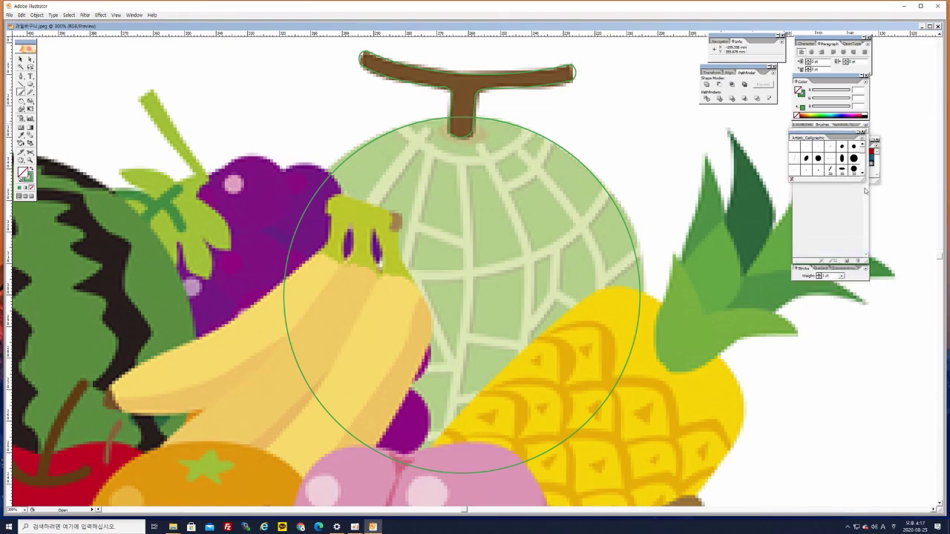
{"action": "left_click_drag", "start_coordinate": [864, 180], "coordinate": [865, 286]}
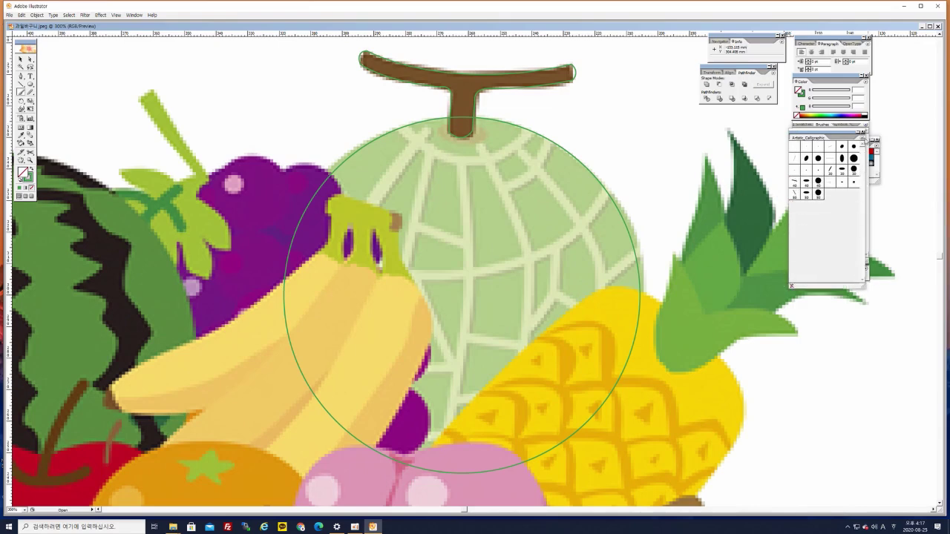
{"action": "left_click_drag", "start_coordinate": [848, 134], "coordinate": [777, 102]}
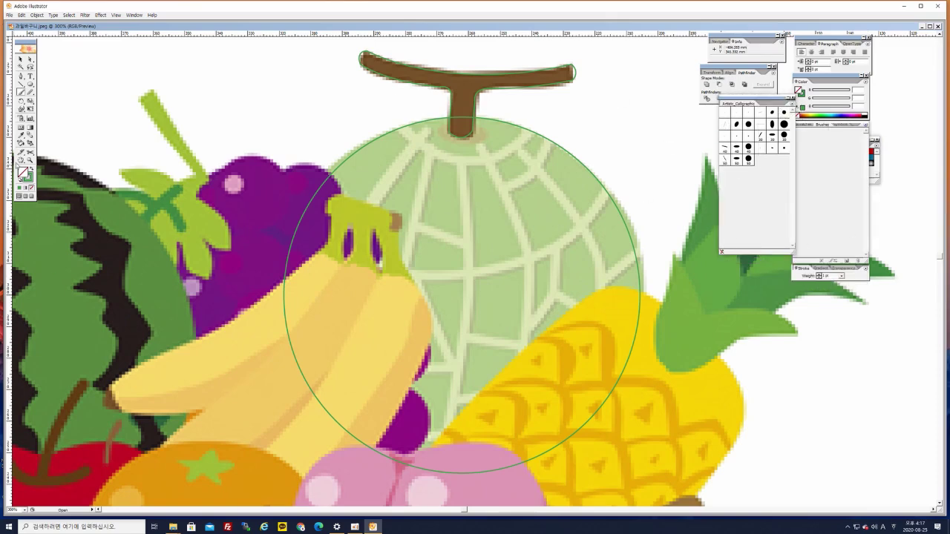
Paint the curved net line below the melon's stem using the 10 pt Oval brush with a 0.5 pt stroke weight
{"action": "left_click", "coordinate": [737, 125]}
{"action": "left_click_drag", "start_coordinate": [403, 132], "coordinate": [442, 156]}
{"action": "key", "text": "ctrl+z"}
{"action": "left_click", "coordinate": [841, 276]}
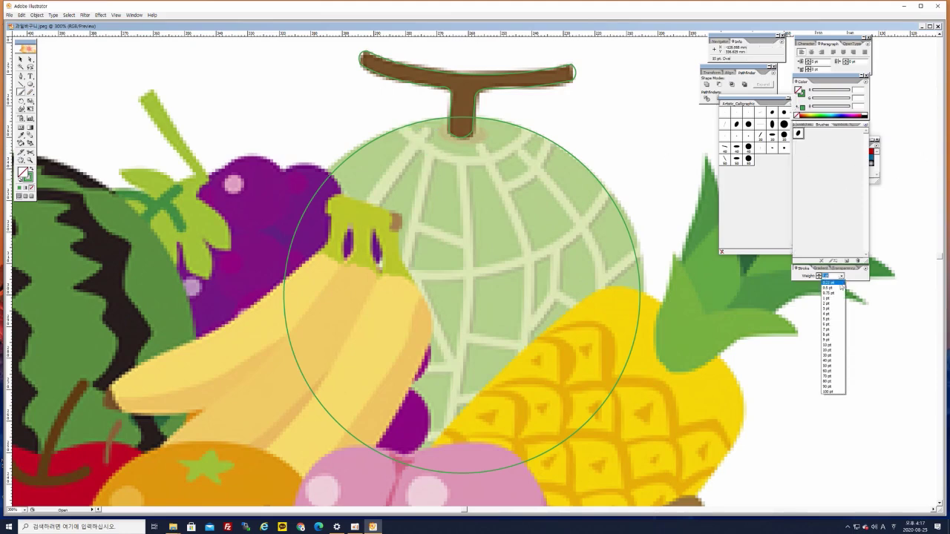
{"action": "left_click", "coordinate": [840, 287]}
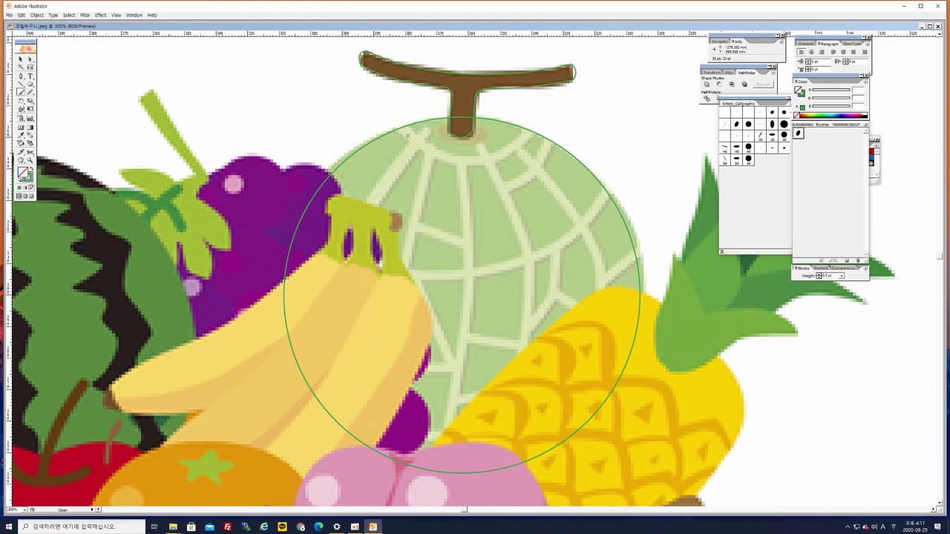
{"action": "mouse_move", "coordinate": [406, 135]}
{"action": "left_mouse_down"}
{"action": "mouse_move", "coordinate": [470, 162]}
{"action": "mouse_move", "coordinate": [525, 137]}
{"action": "left_mouse_up"}
{"action": "key", "text": "v"}
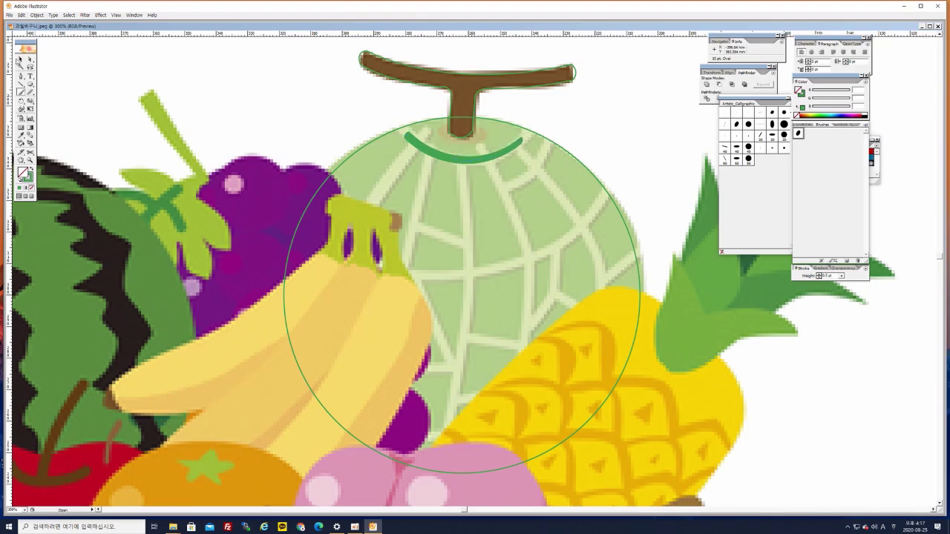
Paint two long curved net lines from the melon's top arc down its right half with the Paintbrush
{"action": "left_click", "coordinate": [21, 60]}
{"action": "left_click", "coordinate": [170, 76]}
{"action": "key", "text": "b"}
{"action": "mouse_move", "coordinate": [512, 141]}
{"action": "left_mouse_down"}
{"action": "mouse_move", "coordinate": [597, 284]}
{"action": "mouse_move", "coordinate": [592, 372]}
{"action": "mouse_move", "coordinate": [564, 429]}
{"action": "left_mouse_up"}
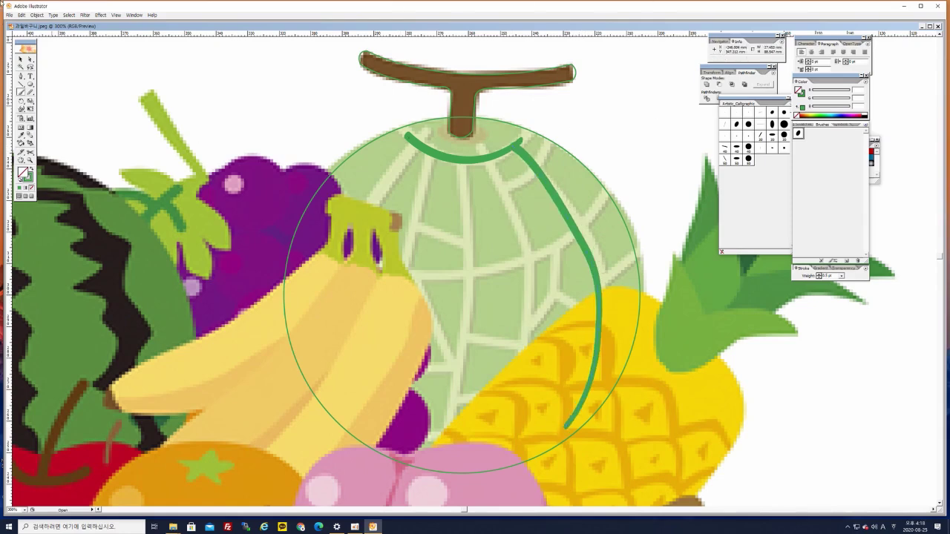
{"action": "left_click", "coordinate": [20, 59]}
{"action": "left_click", "coordinate": [21, 91]}
{"action": "mouse_move", "coordinate": [478, 146]}
{"action": "left_mouse_down"}
{"action": "mouse_move", "coordinate": [521, 219]}
{"action": "mouse_move", "coordinate": [532, 314]}
{"action": "mouse_move", "coordinate": [532, 358]}
{"action": "mouse_move", "coordinate": [482, 458]}
{"action": "left_mouse_up"}
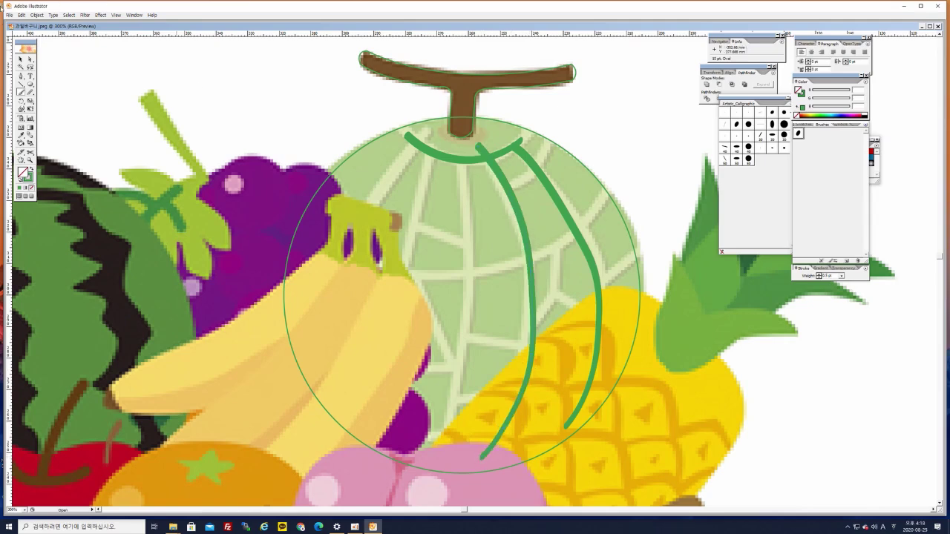
Paint three more long net lines from the top arc: one down the centre and two down the melon's left half
{"action": "left_click", "coordinate": [20, 60]}
{"action": "left_click", "coordinate": [21, 92]}
{"action": "mouse_move", "coordinate": [461, 158]}
{"action": "left_mouse_down"}
{"action": "mouse_move", "coordinate": [470, 293]}
{"action": "mouse_move", "coordinate": [442, 454]}
{"action": "left_mouse_up"}
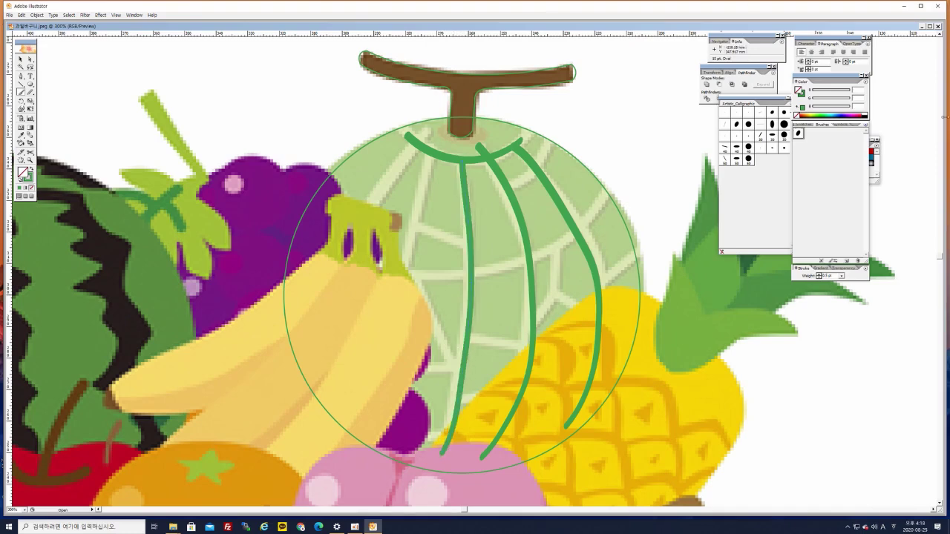
{"action": "left_click", "coordinate": [21, 59]}
{"action": "left_click", "coordinate": [51, 78]}
{"action": "left_click", "coordinate": [21, 92]}
{"action": "mouse_move", "coordinate": [430, 152]}
{"action": "left_mouse_down"}
{"action": "mouse_move", "coordinate": [401, 336]}
{"action": "mouse_move", "coordinate": [403, 393]}
{"action": "mouse_move", "coordinate": [421, 436]}
{"action": "left_mouse_up"}
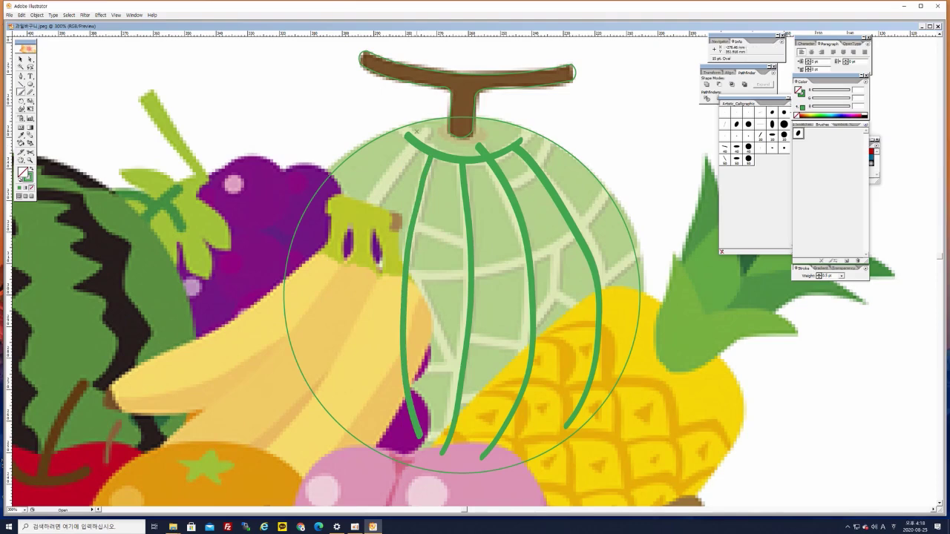
{"action": "mouse_move", "coordinate": [432, 129]}
{"action": "left_mouse_down"}
{"action": "mouse_move", "coordinate": [356, 212]}
{"action": "mouse_move", "coordinate": [349, 304]}
{"action": "left_mouse_up"}
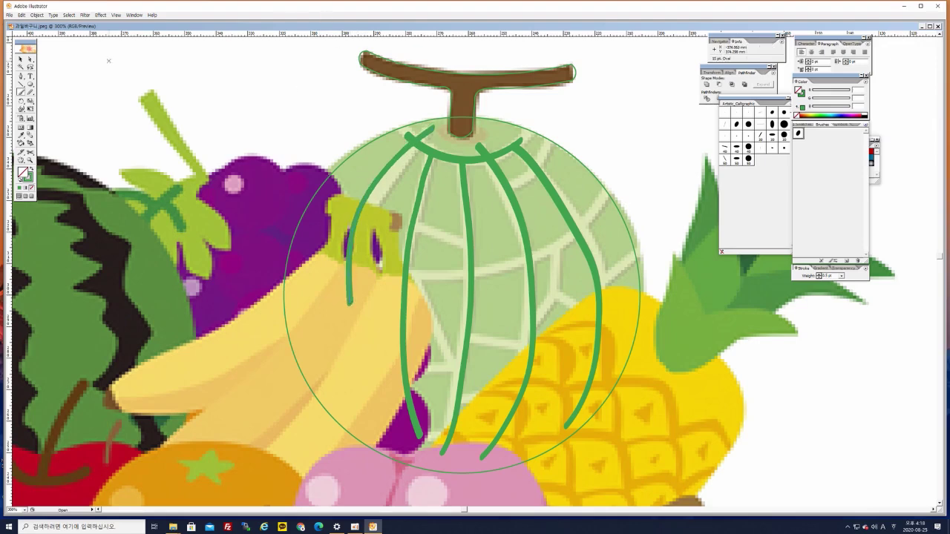
Paint a short slanted net line between the two lines left of centre and a short curved one near the melon's upper-right shoulder
{"action": "left_click", "coordinate": [21, 61]}
{"action": "left_click", "coordinate": [58, 70]}
{"action": "left_click", "coordinate": [20, 93]}
{"action": "left_click_drag", "start_coordinate": [409, 219], "coordinate": [470, 257]}
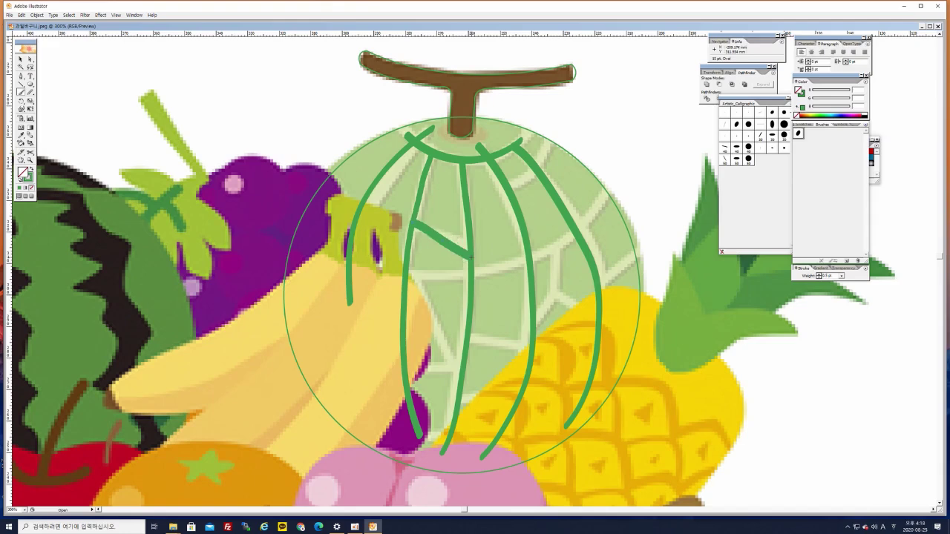
{"action": "left_click", "coordinate": [21, 61]}
{"action": "left_click", "coordinate": [53, 73]}
{"action": "left_click", "coordinate": [21, 92]}
{"action": "left_click_drag", "start_coordinate": [503, 191], "coordinate": [549, 152]}
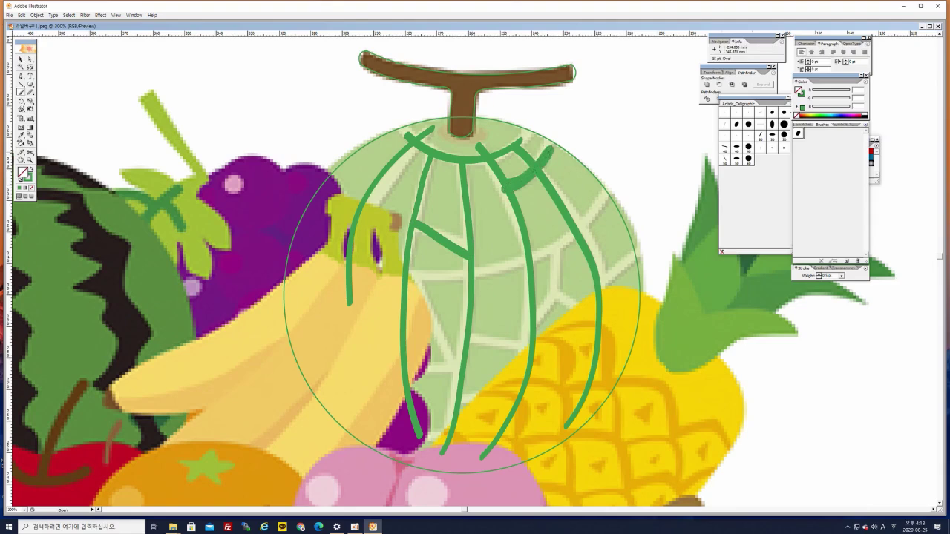
Paint the long crosswise net curve through the melon's middle and two crosswise curves over its left side
{"action": "left_click", "coordinate": [21, 60]}
{"action": "left_click", "coordinate": [20, 92]}
{"action": "mouse_move", "coordinate": [401, 275]}
{"action": "left_mouse_down"}
{"action": "mouse_move", "coordinate": [496, 272]}
{"action": "mouse_move", "coordinate": [568, 235]}
{"action": "mouse_move", "coordinate": [603, 199]}
{"action": "left_mouse_up"}
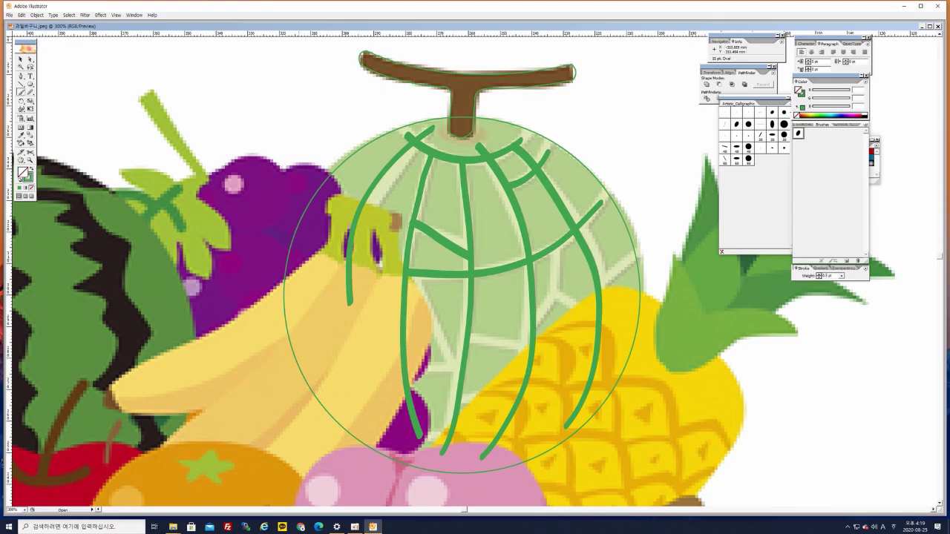
{"action": "mouse_move", "coordinate": [297, 257]}
{"action": "left_mouse_down"}
{"action": "mouse_move", "coordinate": [319, 281]}
{"action": "mouse_move", "coordinate": [399, 314]}
{"action": "left_mouse_up"}
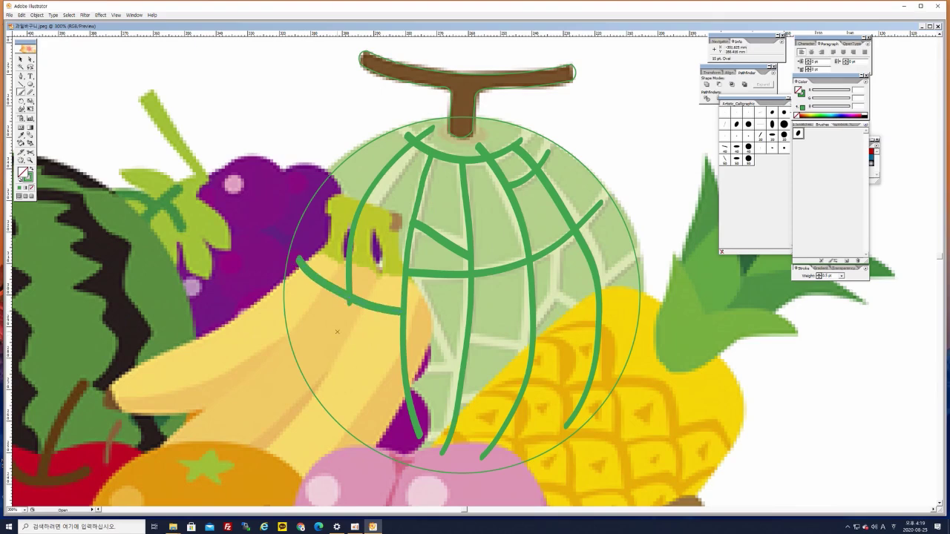
{"action": "left_click", "coordinate": [21, 59]}
{"action": "left_click", "coordinate": [21, 92]}
{"action": "mouse_move", "coordinate": [299, 319]}
{"action": "left_mouse_down"}
{"action": "mouse_move", "coordinate": [387, 369]}
{"action": "mouse_move", "coordinate": [460, 372]}
{"action": "left_mouse_up"}
Paint a diagonal net line left of the centre line and a crosswise curve across the melon's lower right
{"action": "left_click", "coordinate": [21, 58]}
{"action": "left_click", "coordinate": [62, 77]}
{"action": "left_click", "coordinate": [21, 92]}
{"action": "left_click_drag", "start_coordinate": [414, 276], "coordinate": [458, 368]}
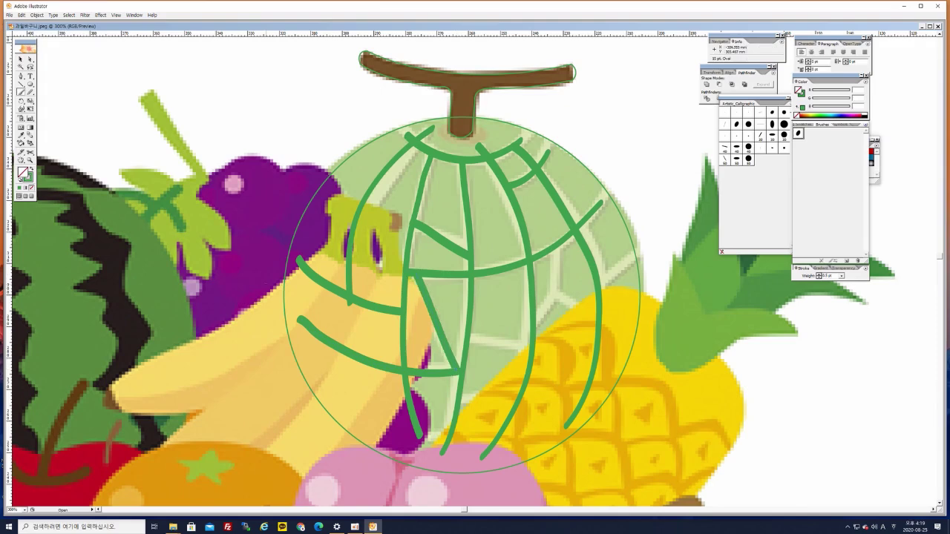
{"action": "left_click", "coordinate": [21, 59]}
{"action": "left_click", "coordinate": [67, 71]}
{"action": "left_click", "coordinate": [21, 92]}
{"action": "mouse_move", "coordinate": [455, 399]}
{"action": "left_mouse_down"}
{"action": "mouse_move", "coordinate": [535, 391]}
{"action": "mouse_move", "coordinate": [594, 355]}
{"action": "left_mouse_up"}
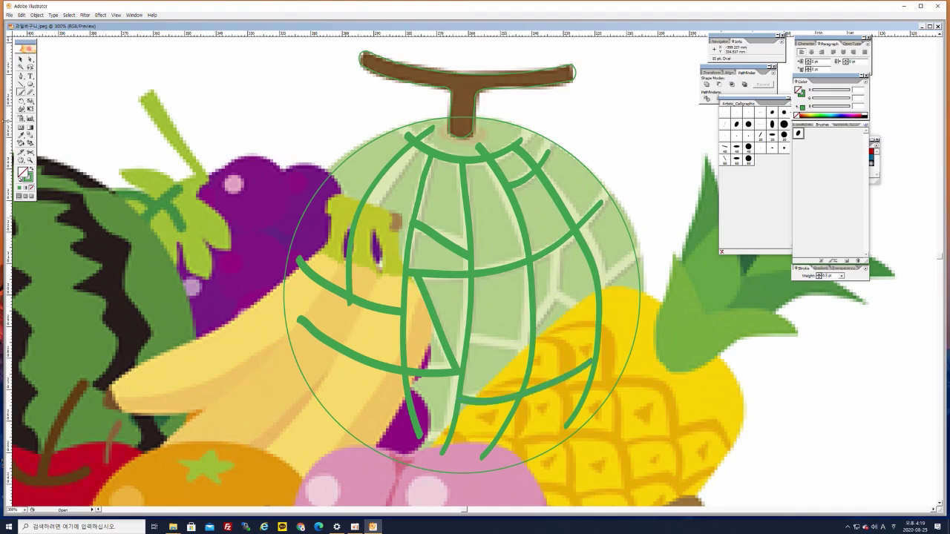
Paint four short connecting net lines below the middle crosswise curve on the melon's right half, including one towards the right edge
{"action": "left_click", "coordinate": [21, 60]}
{"action": "left_click", "coordinate": [64, 69]}
{"action": "left_click", "coordinate": [22, 93]}
{"action": "left_click_drag", "start_coordinate": [558, 251], "coordinate": [537, 327]}
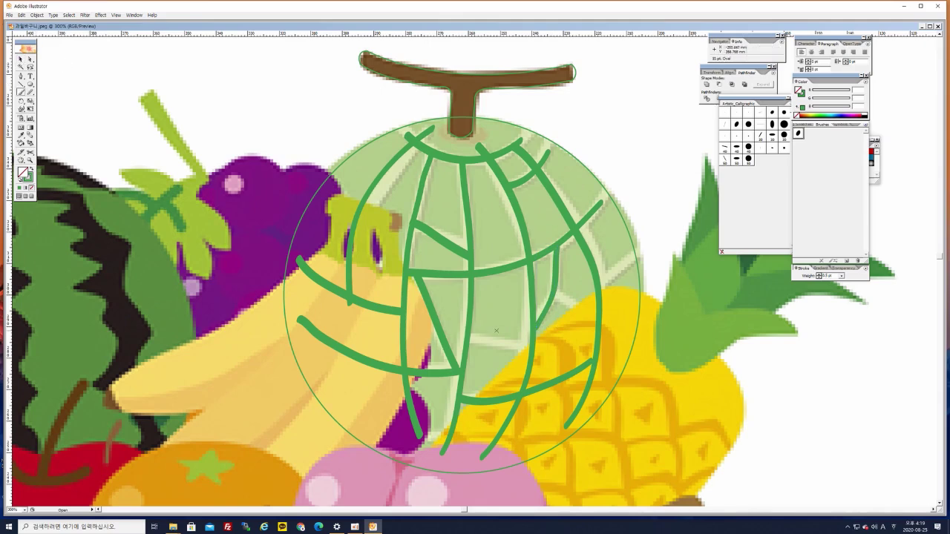
{"action": "left_click_drag", "start_coordinate": [465, 335], "coordinate": [531, 357]}
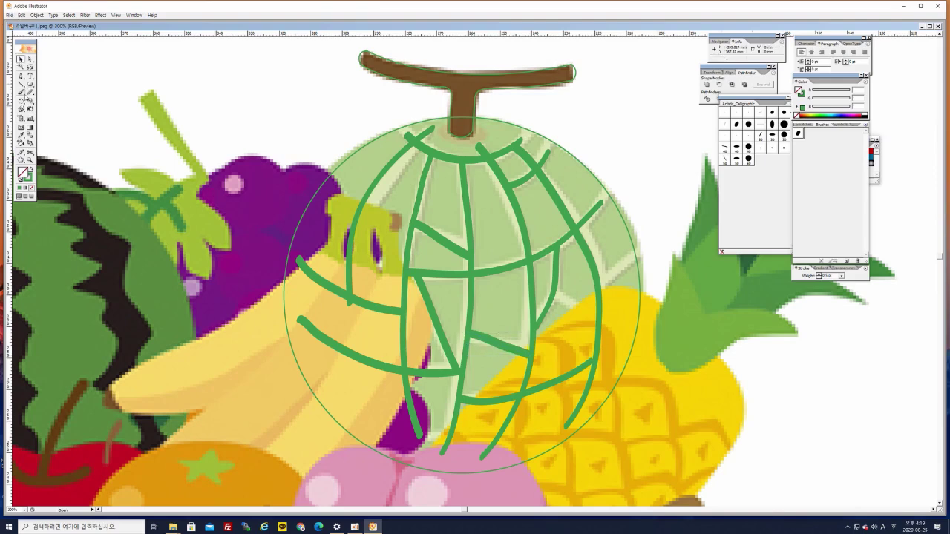
{"action": "left_click_drag", "start_coordinate": [555, 286], "coordinate": [601, 318]}
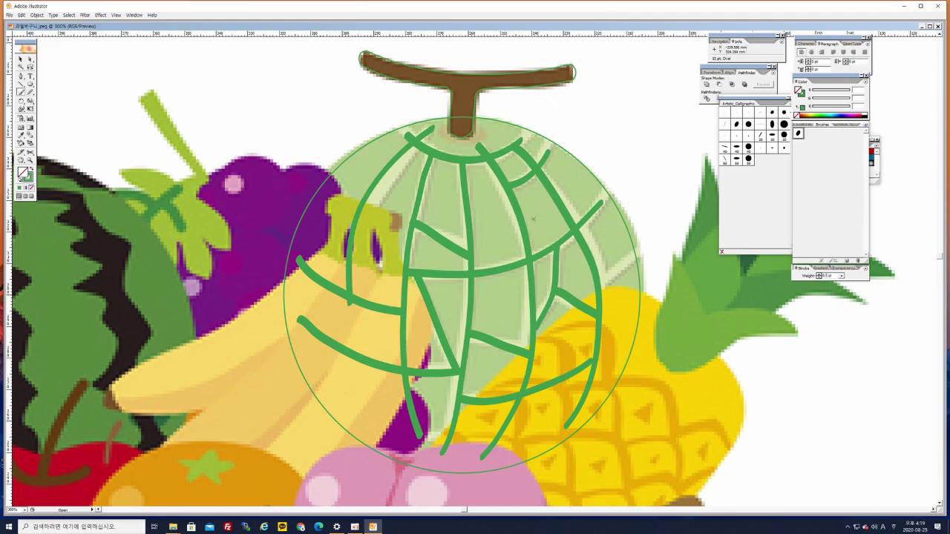
{"action": "left_click_drag", "start_coordinate": [599, 291], "coordinate": [629, 259]}
Paint four short connecting net lines on the melon's left half, from the upper left down to the bottom edge, and deselect
{"action": "left_click_drag", "start_coordinate": [378, 310], "coordinate": [356, 354]}
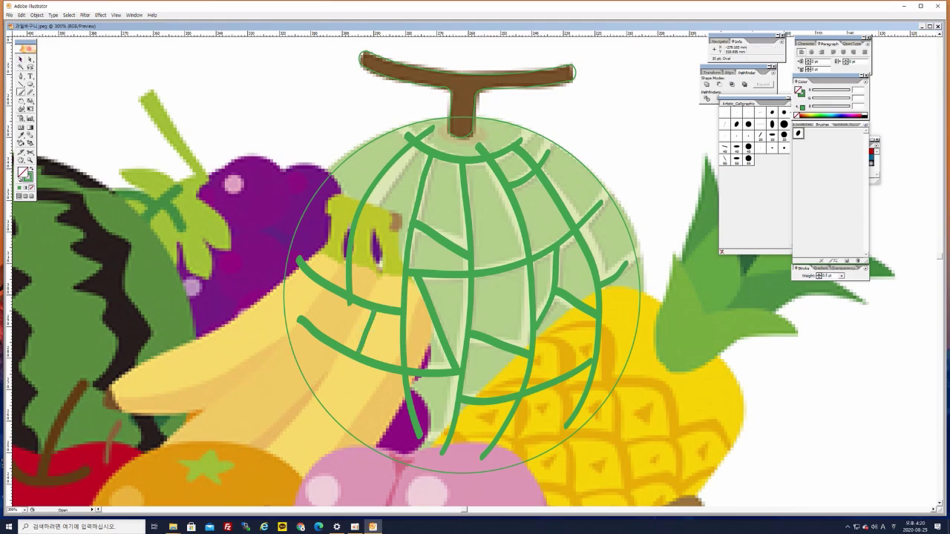
{"action": "left_click_drag", "start_coordinate": [404, 256], "coordinate": [355, 219]}
{"action": "left_click", "coordinate": [21, 60]}
{"action": "left_click", "coordinate": [21, 92]}
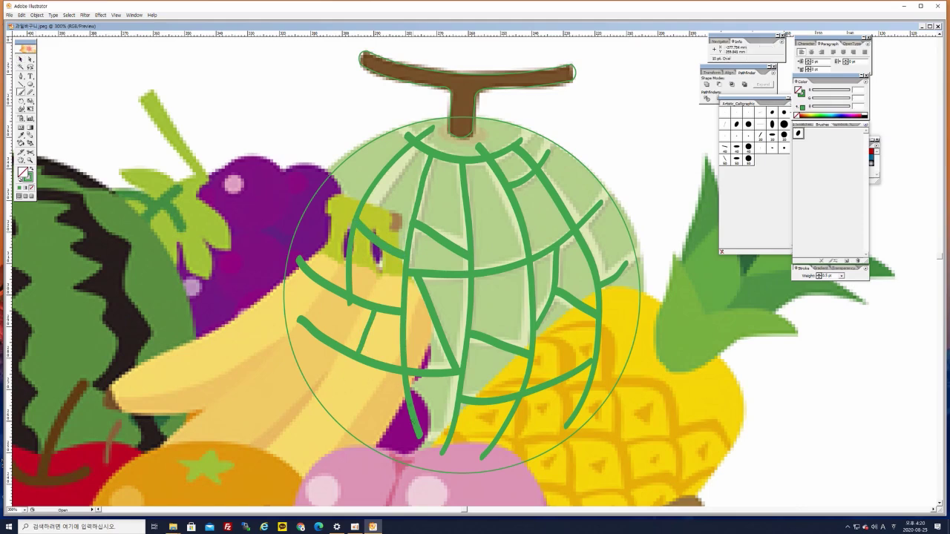
{"action": "left_click_drag", "start_coordinate": [414, 429], "coordinate": [336, 379]}
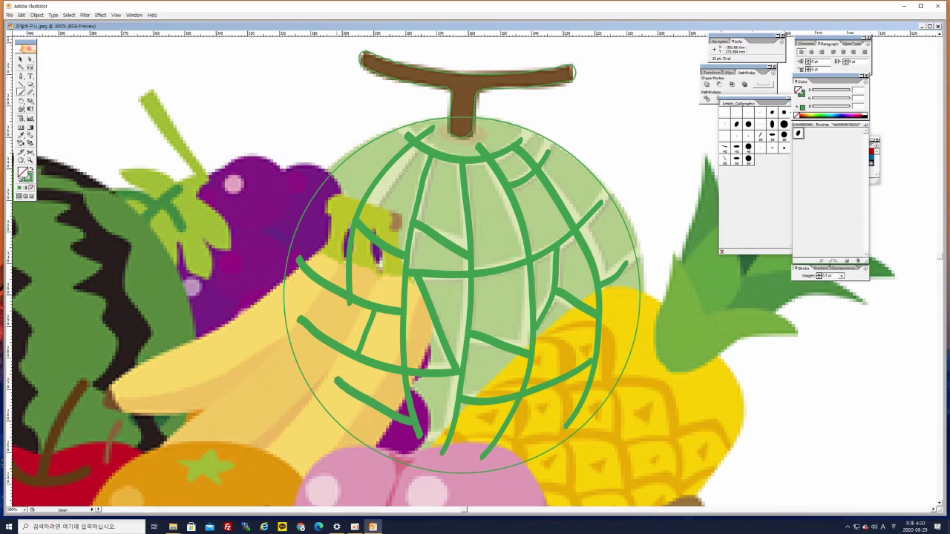
{"action": "left_click", "coordinate": [21, 60]}
{"action": "left_click", "coordinate": [49, 73]}
{"action": "left_click", "coordinate": [21, 92]}
{"action": "left_click_drag", "start_coordinate": [371, 406], "coordinate": [401, 449]}
{"action": "left_click", "coordinate": [80, 66]}
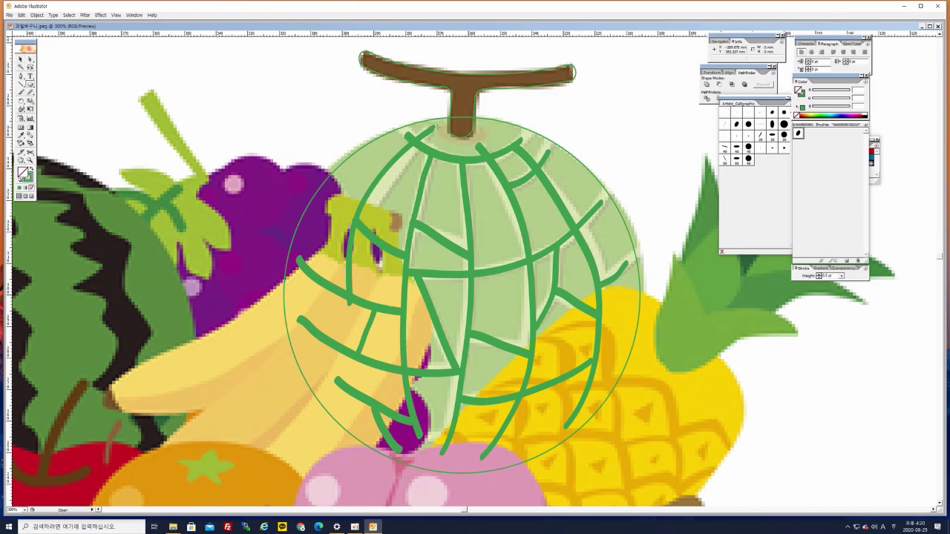
Draw a flat ellipse about 16 × 6 mm around the base of the melon's stalk and deselect it
{"action": "left_click_drag", "start_coordinate": [451, 134], "coordinate": [486, 132]}
{"action": "key", "text": "v"}
{"action": "left_click", "coordinate": [543, 125]}
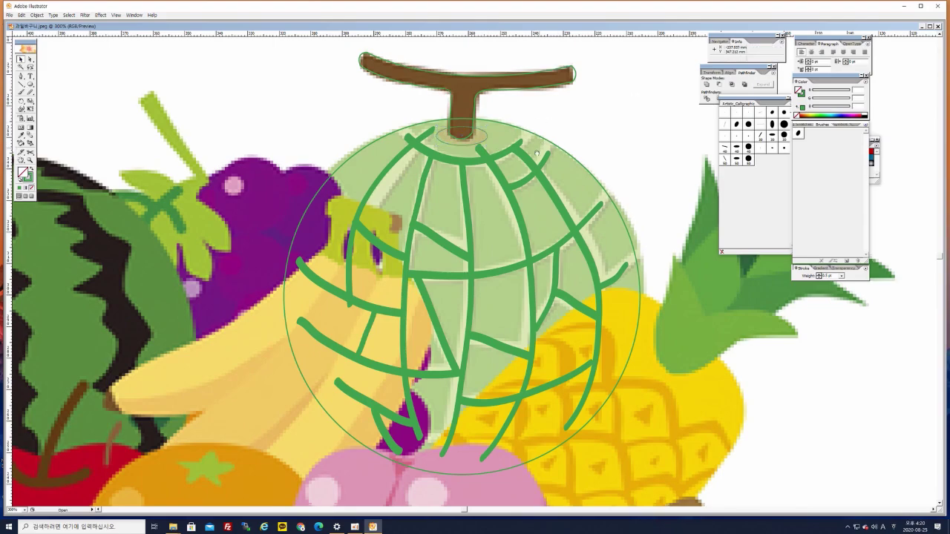
Swap the stem's green stroke for a fill and set the fill to dark brown, RGB 89, 58, 7
{"action": "left_click_drag", "start_coordinate": [539, 145], "coordinate": [506, 205]}
{"action": "left_click_drag", "start_coordinate": [422, 109], "coordinate": [461, 146]}
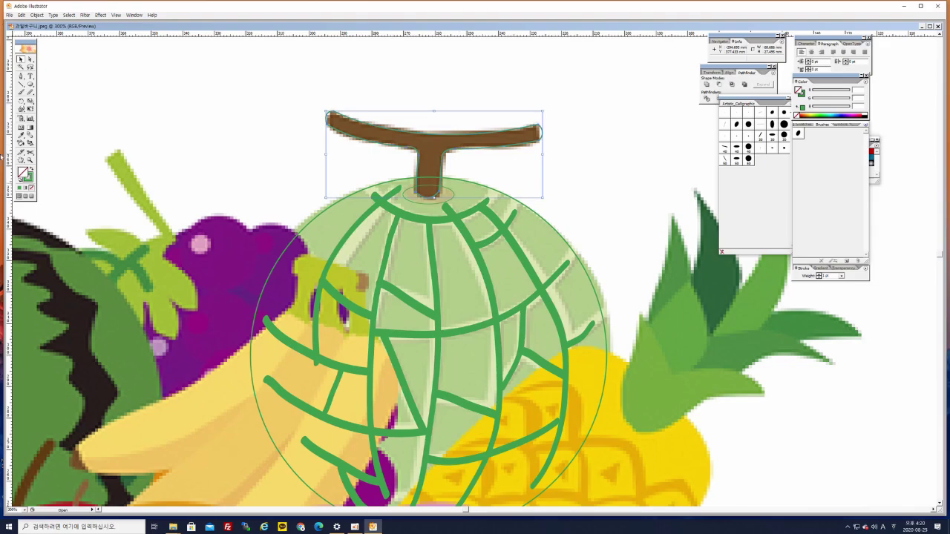
{"action": "left_click", "coordinate": [30, 170]}
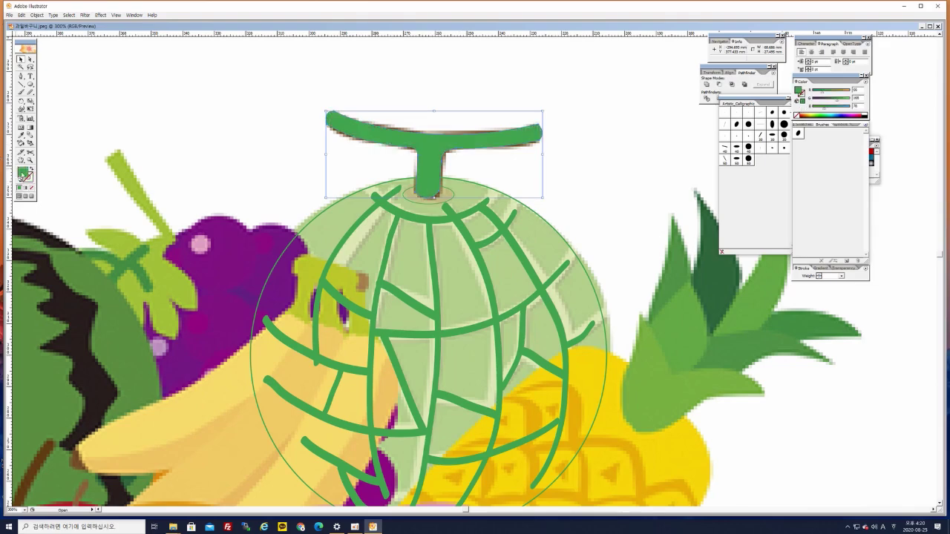
{"action": "double_click", "coordinate": [23, 174]}
{"action": "left_click", "coordinate": [489, 300]}
{"action": "left_click", "coordinate": [466, 279]}
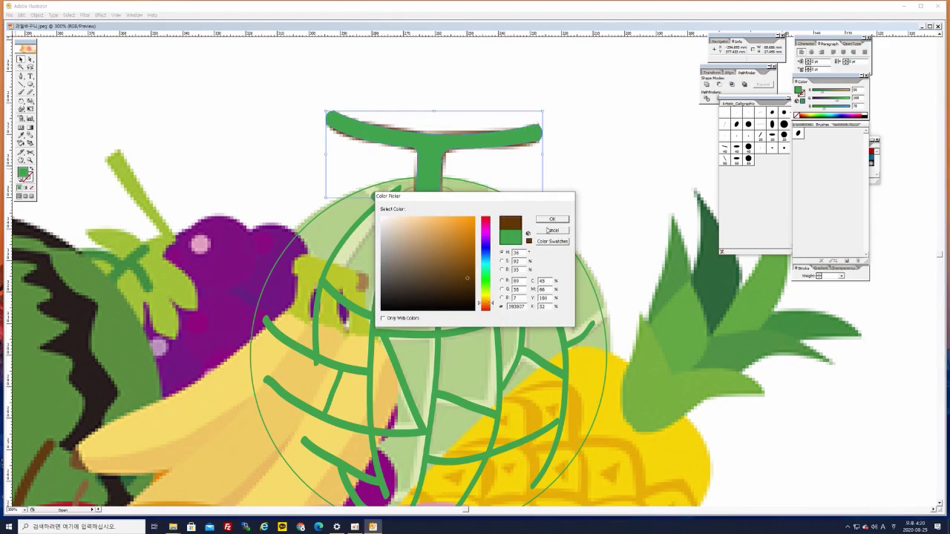
{"action": "left_click", "coordinate": [552, 220]}
{"action": "left_click", "coordinate": [538, 183]}
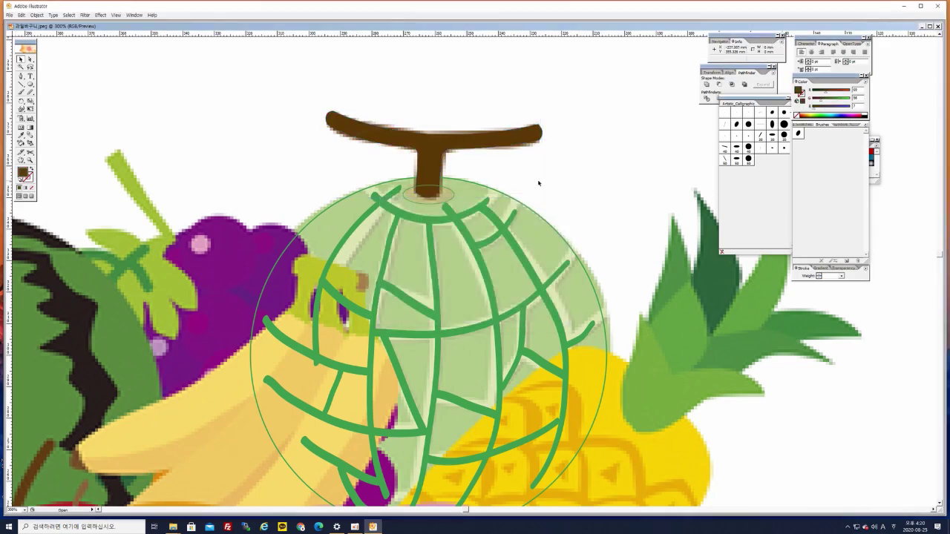
Turn the stalk-base ellipse's stroke into a fill and colour it a muted salmon brown
{"action": "left_click", "coordinate": [447, 197]}
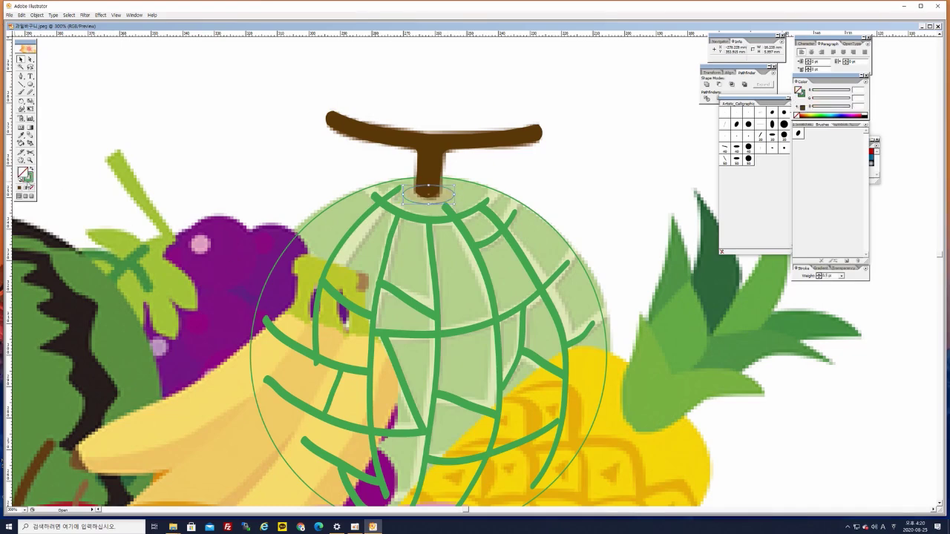
{"action": "left_click", "coordinate": [30, 169]}
{"action": "double_click", "coordinate": [23, 173]}
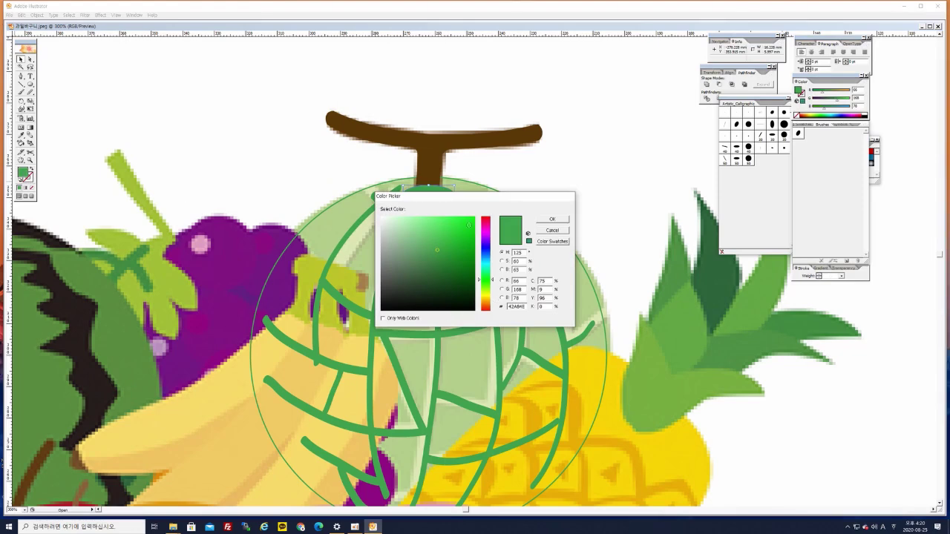
{"action": "left_click_drag", "start_coordinate": [476, 197], "coordinate": [571, 130]}
{"action": "left_click", "coordinate": [583, 237]}
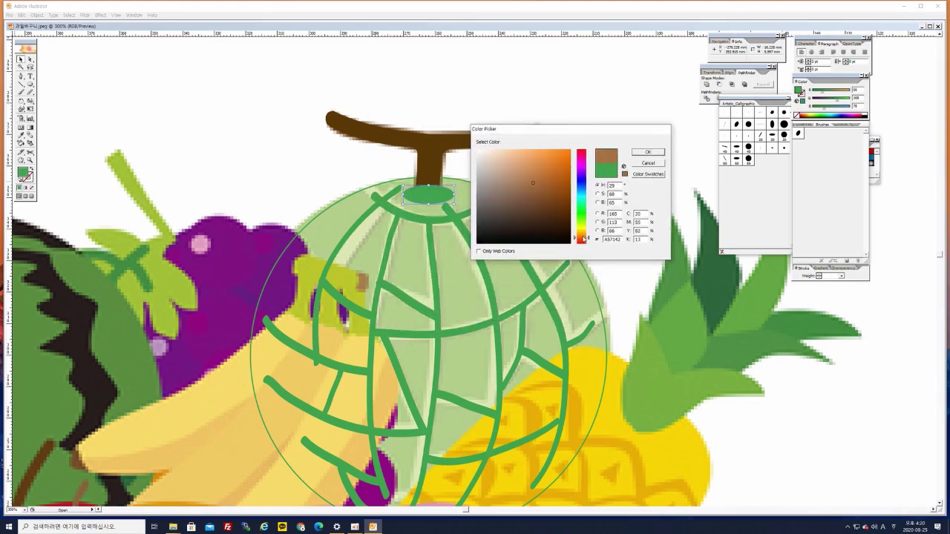
{"action": "left_click_drag", "start_coordinate": [507, 156], "coordinate": [510, 152]}
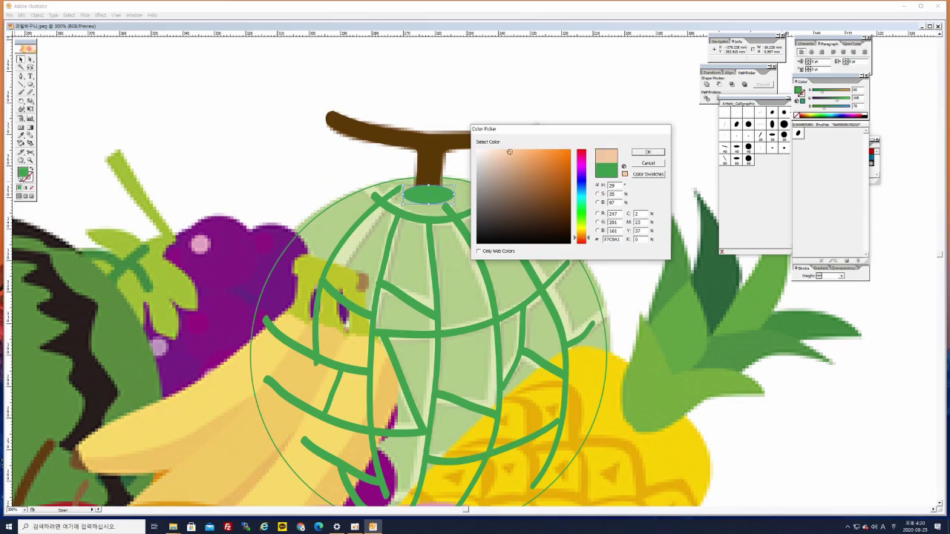
{"action": "left_click", "coordinate": [648, 152]}
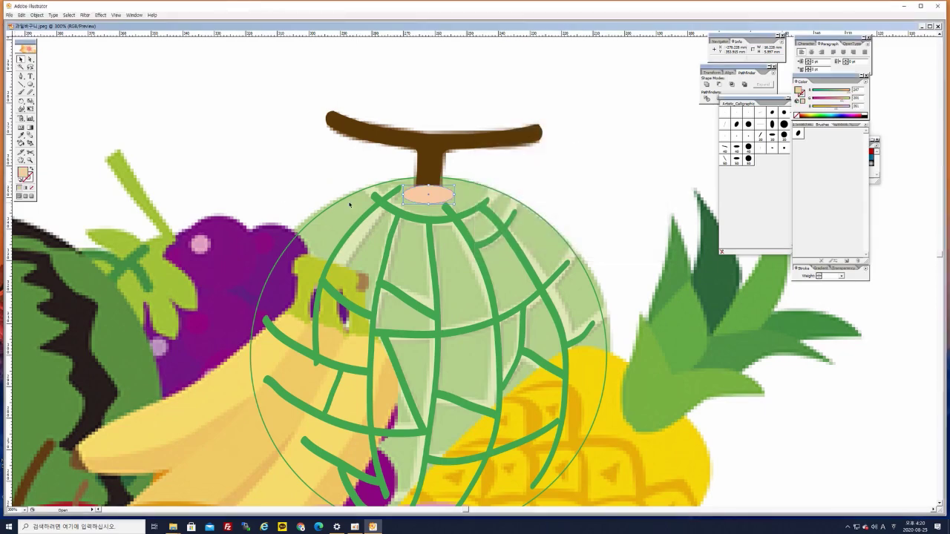
{"action": "double_click", "coordinate": [23, 174]}
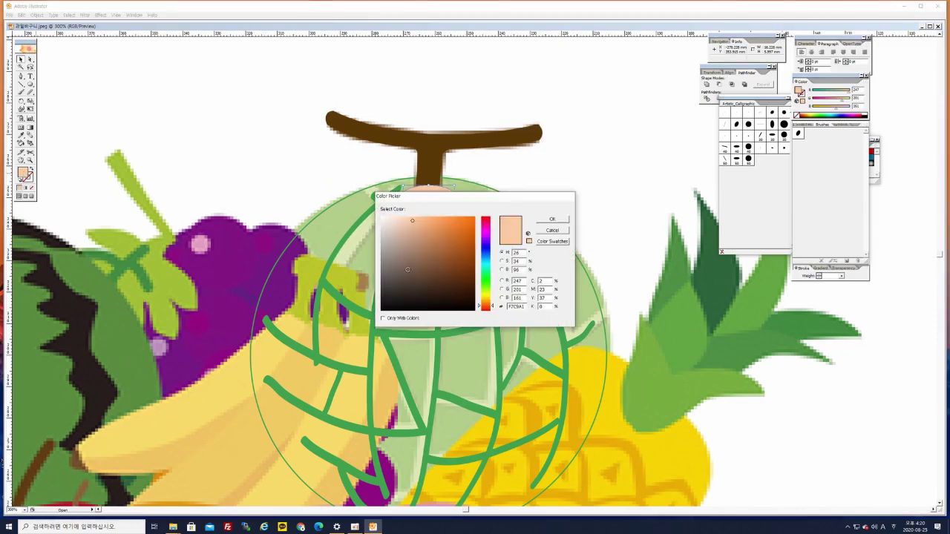
{"action": "left_click", "coordinate": [423, 237]}
{"action": "left_click", "coordinate": [552, 219]}
{"action": "left_click", "coordinate": [364, 183]}
Bring the brown stem to the front, above the ellipse at its base, and deselect it
{"action": "left_click", "coordinate": [438, 154]}
{"action": "right_click", "coordinate": [437, 152]}
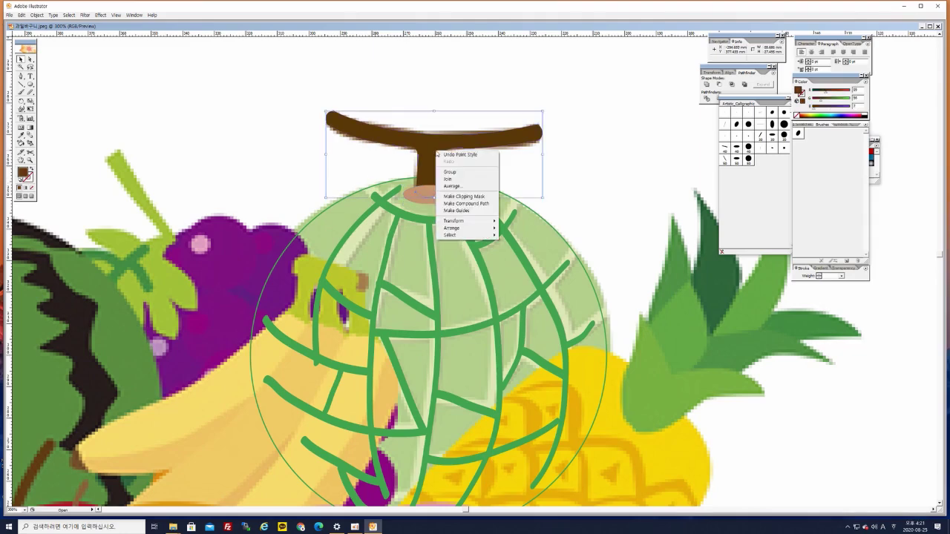
{"action": "mouse_move", "coordinate": [496, 230]}
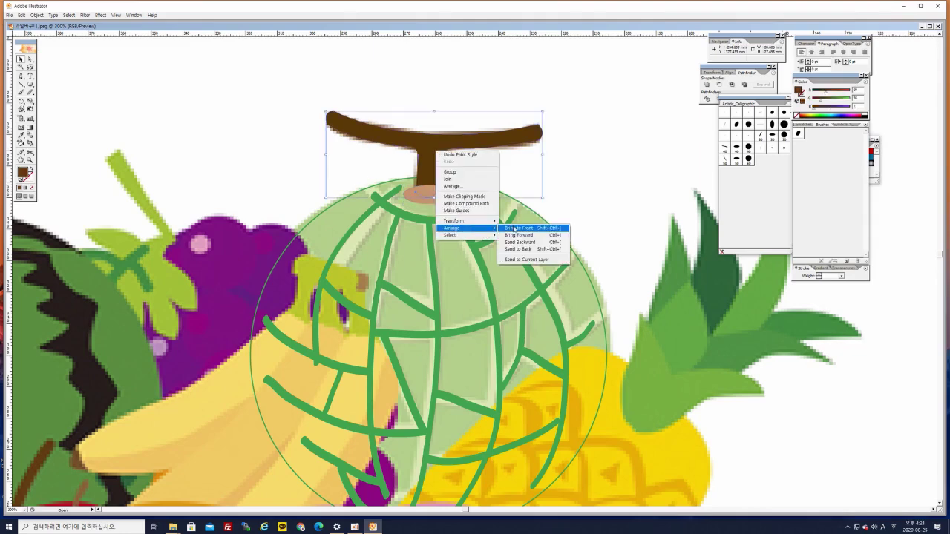
{"action": "left_click", "coordinate": [513, 229]}
{"action": "left_click", "coordinate": [590, 186]}
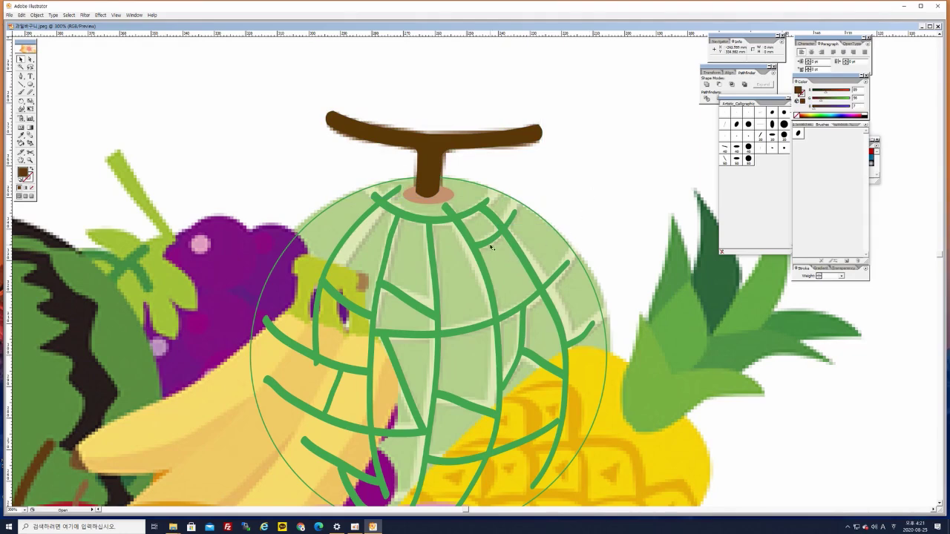
Select the whole melon drawing and move it off the fruit basket image to the empty canvas below and left of the basket
{"action": "left_click_drag", "start_coordinate": [503, 231], "coordinate": [482, 209]}
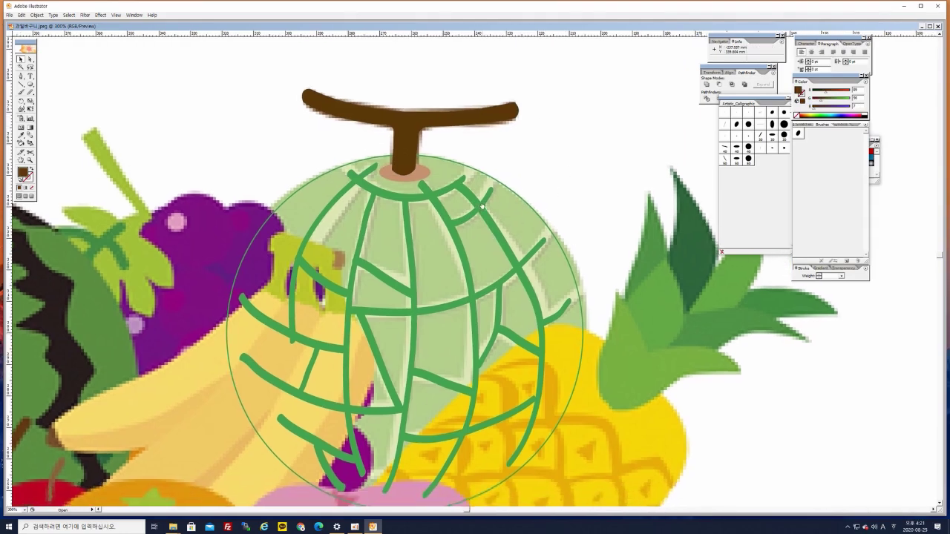
{"action": "left_click_drag", "start_coordinate": [445, 267], "coordinate": [430, 221]}
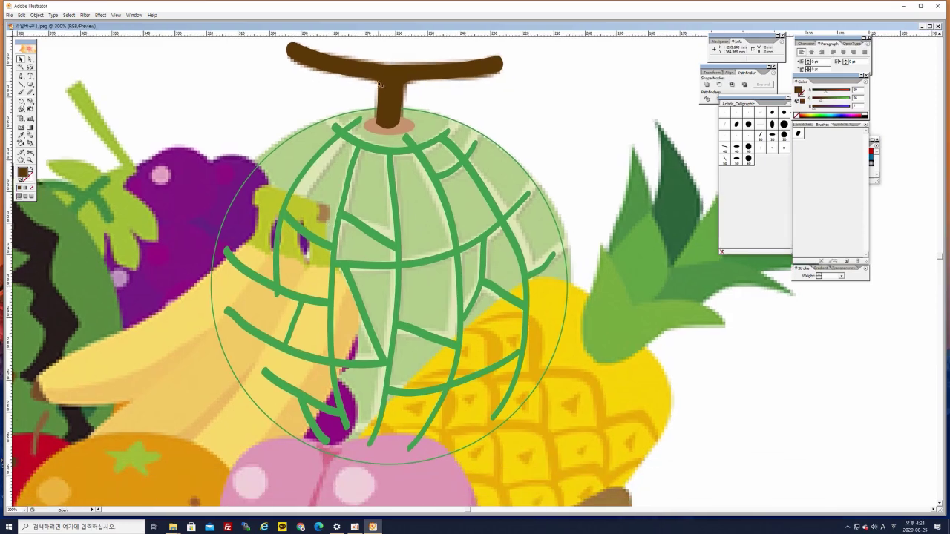
{"action": "left_click_drag", "start_coordinate": [619, 159], "coordinate": [511, 264]}
{"action": "left_click_drag", "start_coordinate": [82, 122], "coordinate": [456, 490]}
{"action": "left_click_drag", "start_coordinate": [567, 372], "coordinate": [559, 368]}
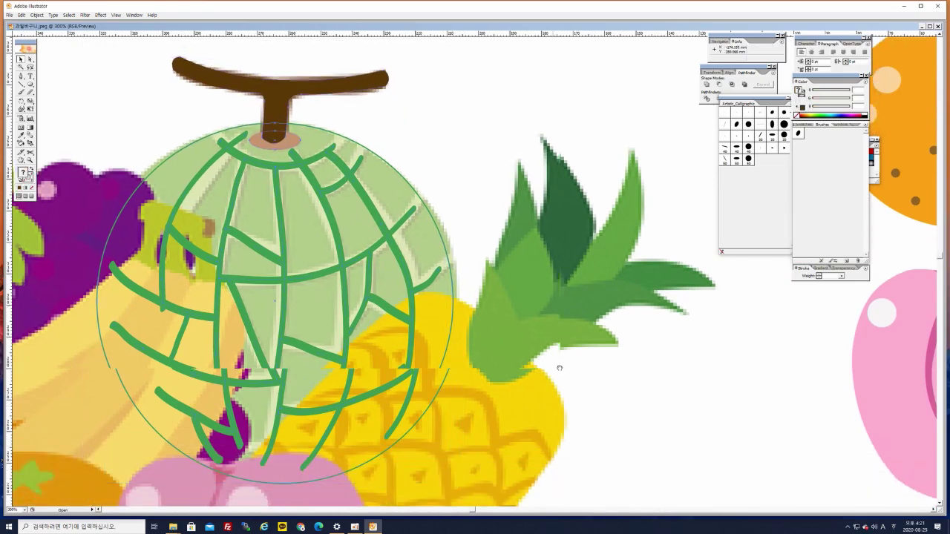
{"action": "left_click_drag", "start_coordinate": [162, 59], "coordinate": [605, 182]}
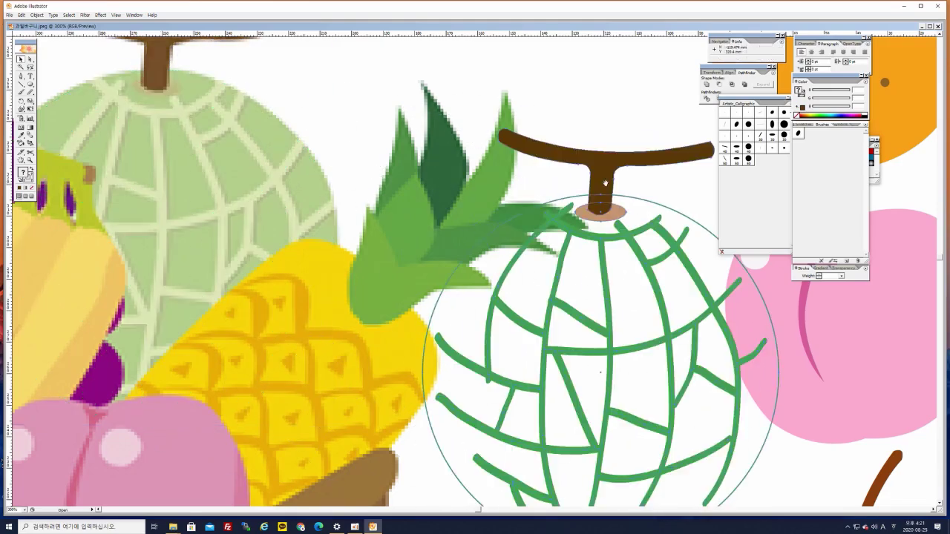
{"action": "key", "text": "ctrl+minus"}
{"action": "key", "text": "ctrl+minus"}
{"action": "key", "text": "ctrl+minus"}
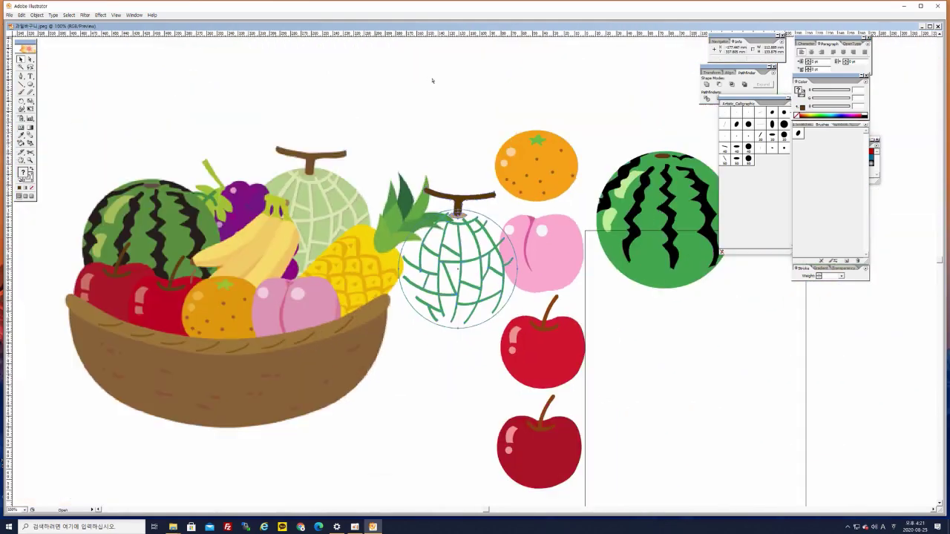
{"action": "left_click_drag", "start_coordinate": [451, 254], "coordinate": [577, 109]}
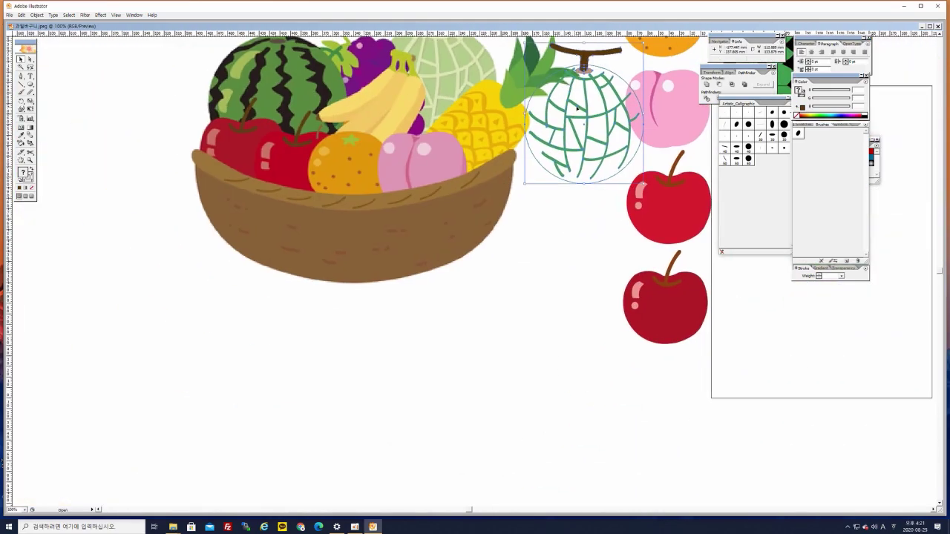
{"action": "left_click_drag", "start_coordinate": [585, 67], "coordinate": [115, 263]}
{"action": "left_click_drag", "start_coordinate": [237, 209], "coordinate": [413, 211]}
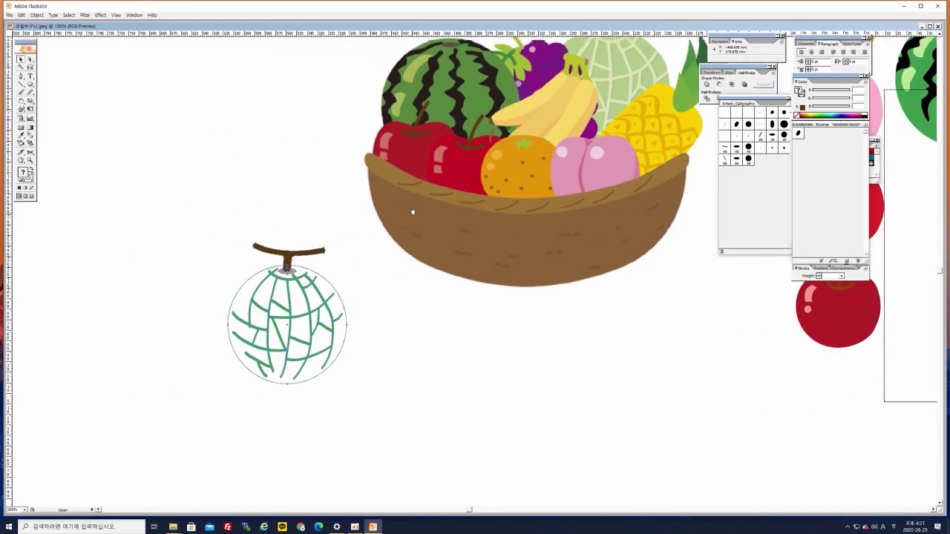
Turn the melon circle's green stroke into a fill, colour it light green and place it behind the net lines
{"action": "key", "text": "ctrl+plus"}
{"action": "key", "text": "ctrl+plus"}
{"action": "key", "text": "ctrl+plus"}
{"action": "left_click_drag", "start_coordinate": [262, 305], "coordinate": [636, 142]}
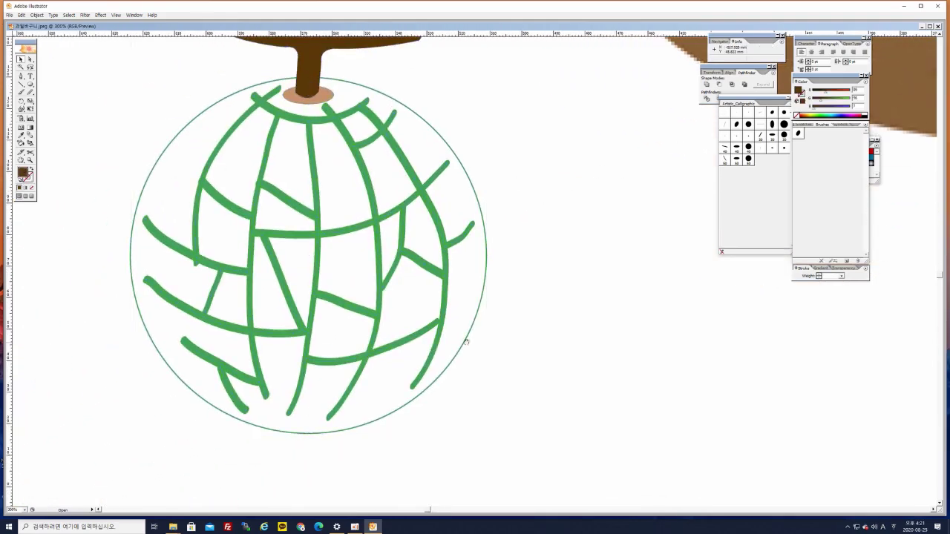
{"action": "left_click_drag", "start_coordinate": [549, 217], "coordinate": [532, 266]}
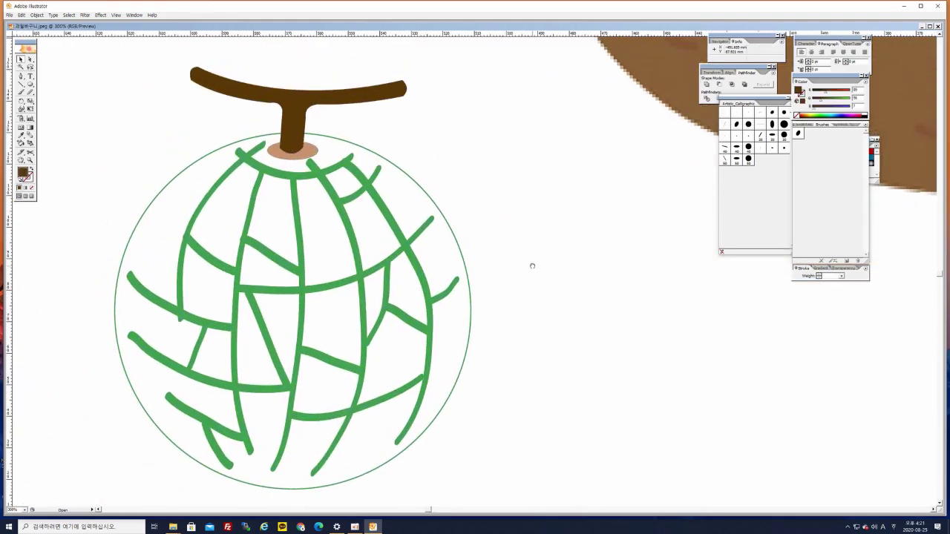
{"action": "left_click", "coordinate": [191, 163]}
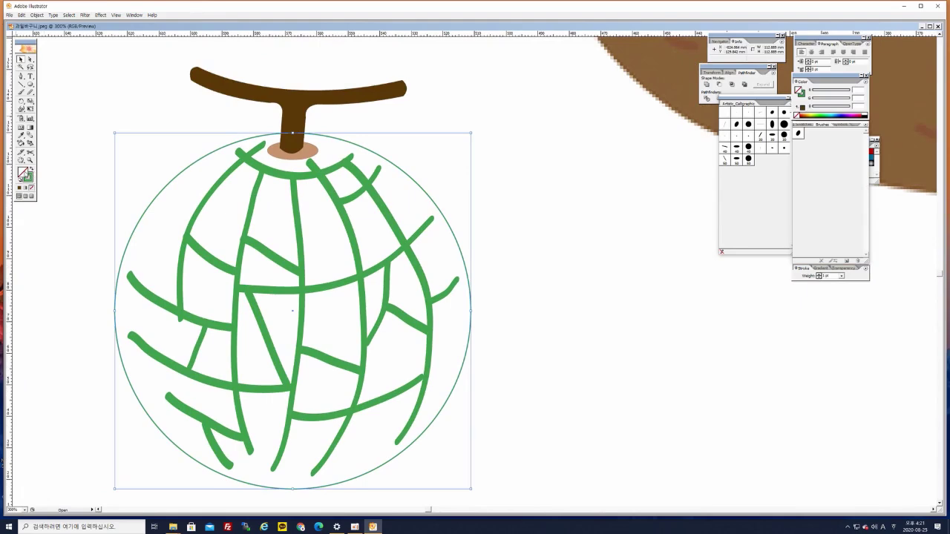
{"action": "left_click", "coordinate": [32, 169]}
{"action": "double_click", "coordinate": [23, 173]}
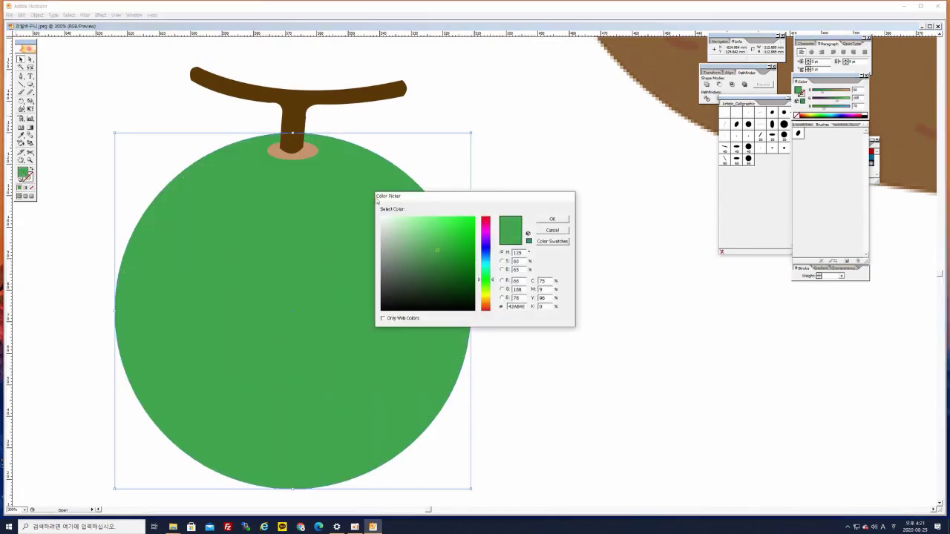
{"action": "left_click", "coordinate": [418, 225]}
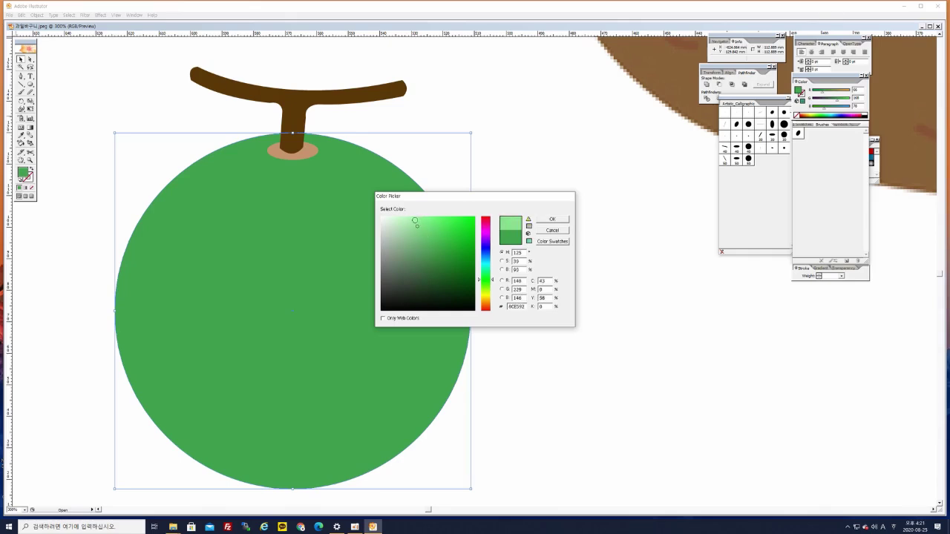
{"action": "left_click", "coordinate": [553, 220]}
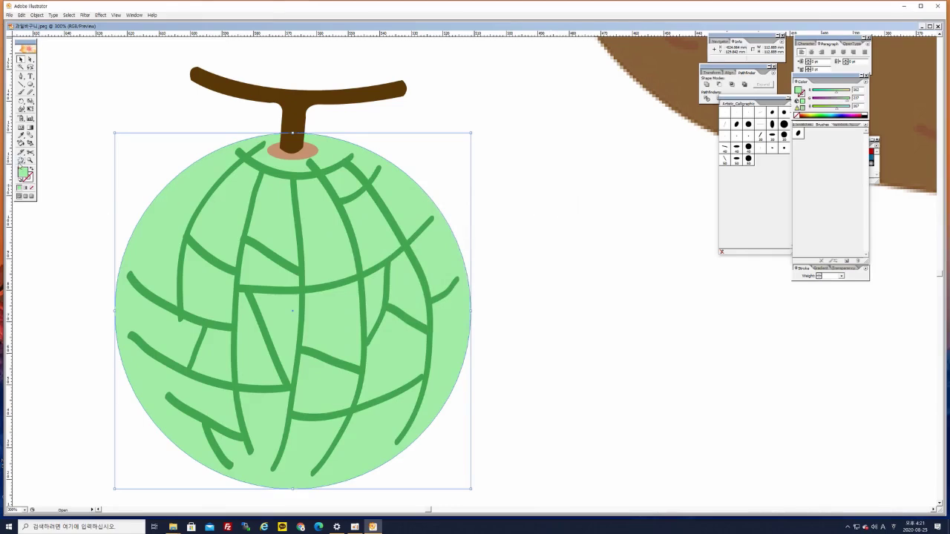
Examine the coloured melon beside the melon in the fruit basket image
{"action": "left_click_drag", "start_coordinate": [545, 117], "coordinate": [280, 333]}
{"action": "left_click_drag", "start_coordinate": [553, 176], "coordinate": [201, 376]}
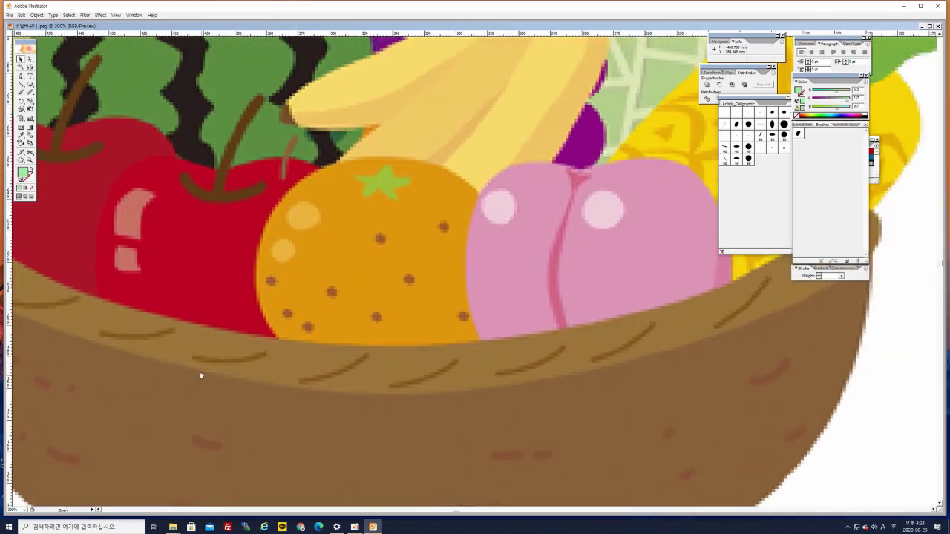
{"action": "key", "text": "ctrl+minus"}
{"action": "key", "text": "ctrl+minus"}
{"action": "key", "text": "ctrl+minus"}
{"action": "key", "text": "ctrl+minus"}
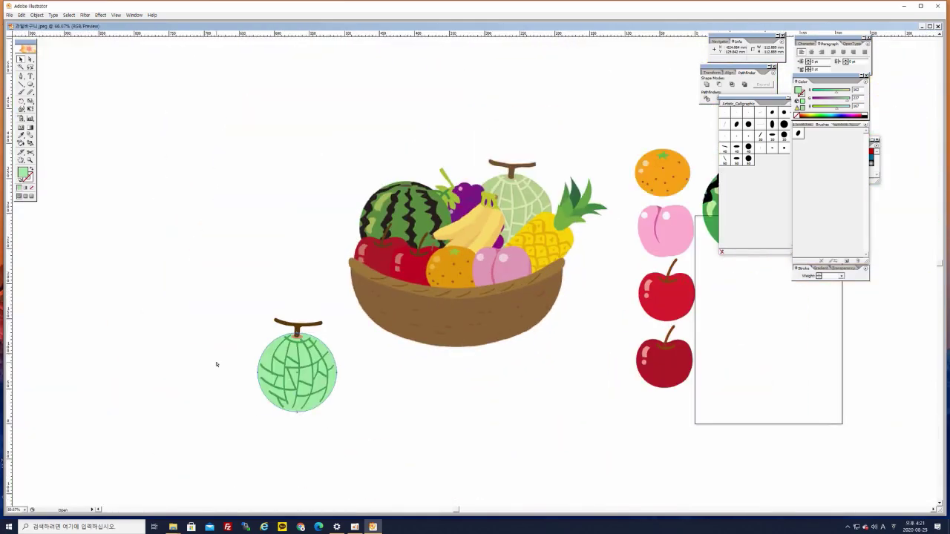
{"action": "key", "text": "ctrl+plus"}
{"action": "left_click_drag", "start_coordinate": [251, 379], "coordinate": [329, 295]}
{"action": "left_click", "coordinate": [327, 295]}
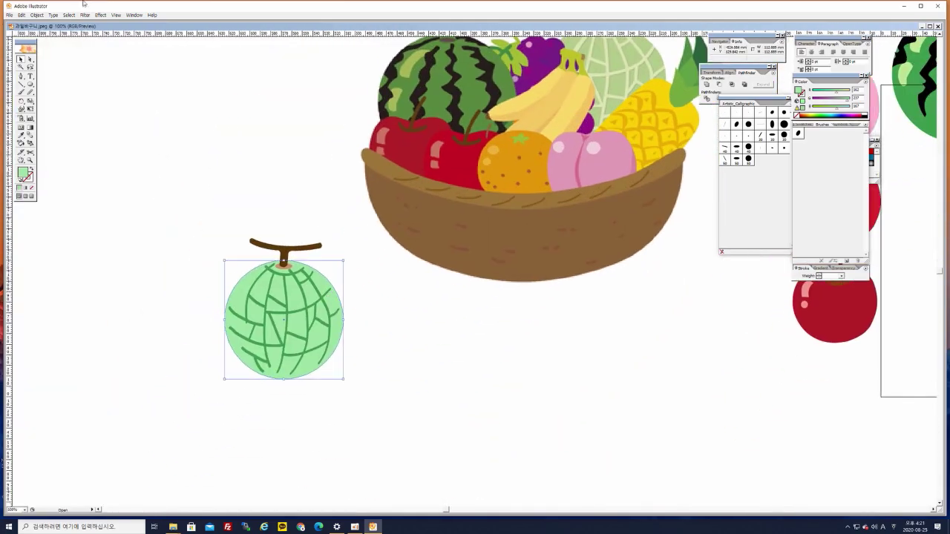
Select only the melon's net lines, without the stem, its base ellipse and the body, and group them
{"action": "key", "text": "ctrl+plus"}
{"action": "left_click_drag", "start_coordinate": [113, 301], "coordinate": [273, 172]}
{"action": "left_click_drag", "start_coordinate": [225, 79], "coordinate": [477, 329]}
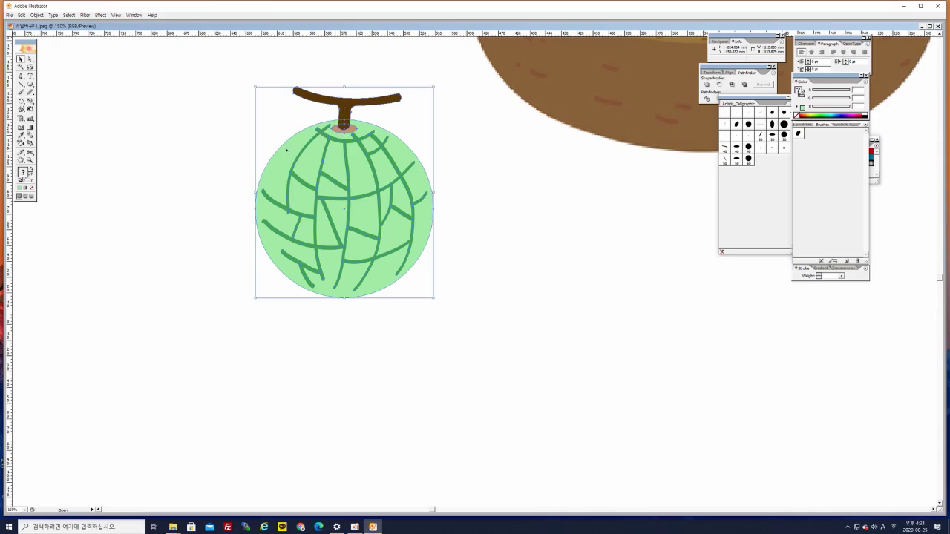
{"action": "left_click", "coordinate": [345, 105], "text": "shift"}
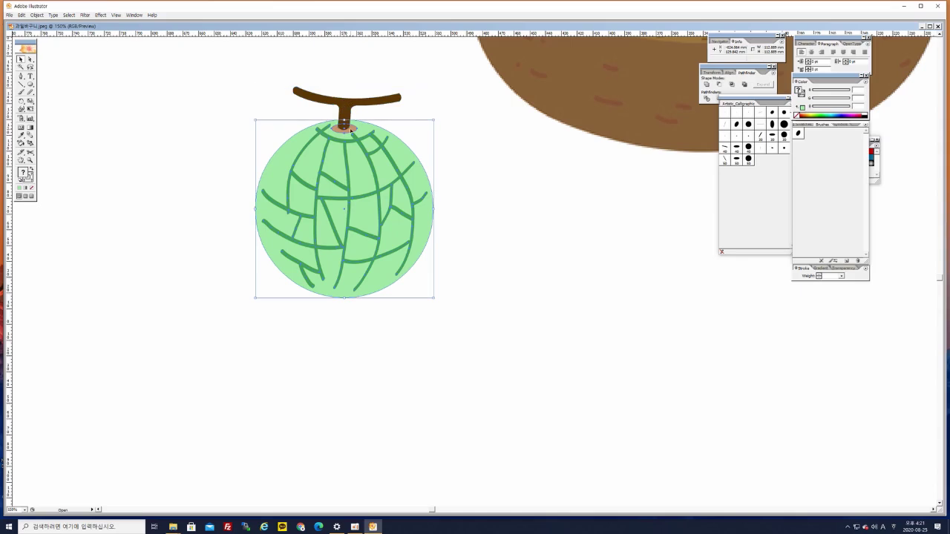
{"action": "left_click", "coordinate": [290, 153]}
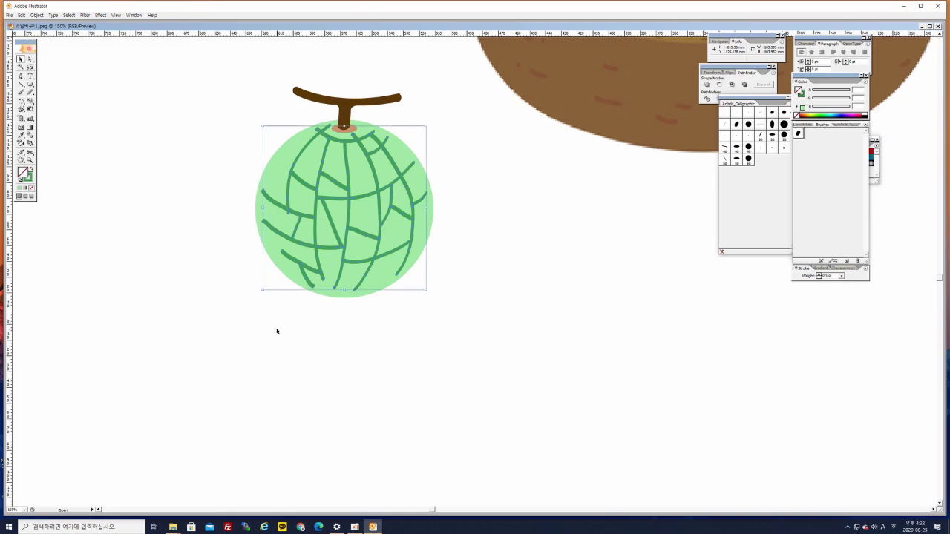
{"action": "left_click", "coordinate": [469, 317]}
Give the grouped net lines a white stroke and no fill
{"action": "left_click", "coordinate": [346, 191]}
{"action": "left_click", "coordinate": [30, 179]}
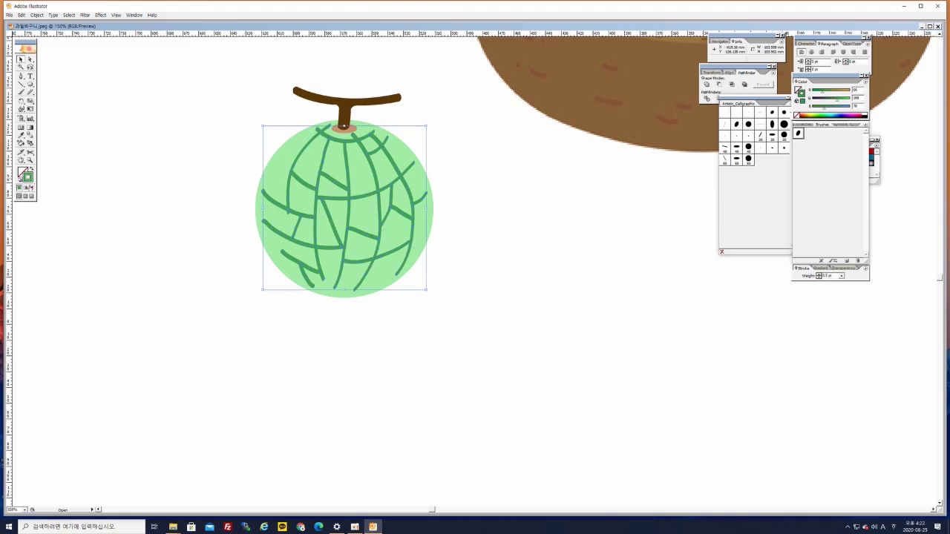
{"action": "left_click", "coordinate": [19, 181]}
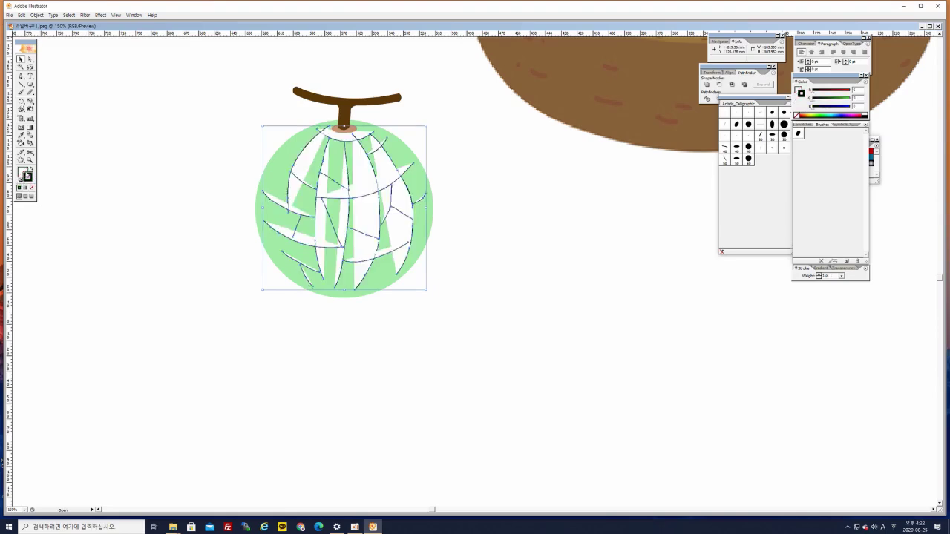
{"action": "left_click", "coordinate": [31, 168]}
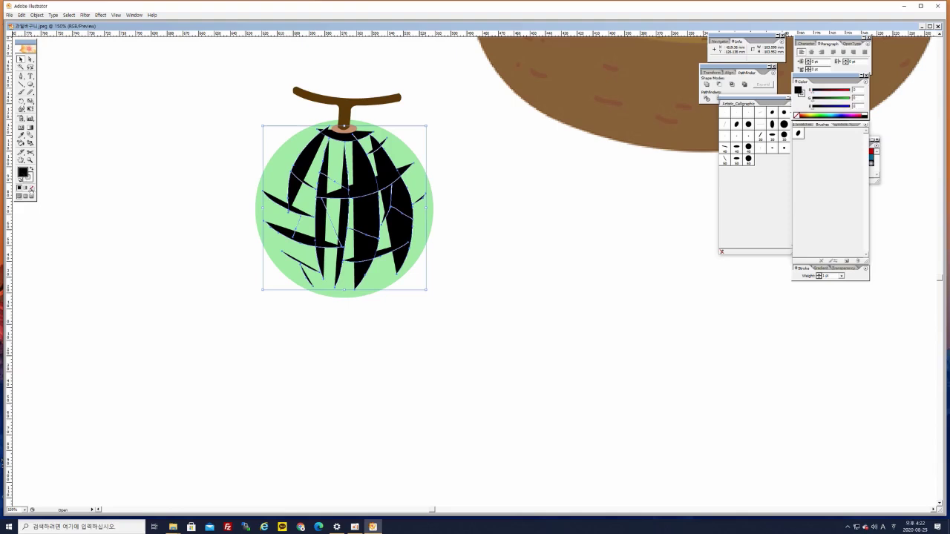
{"action": "left_click", "coordinate": [31, 188]}
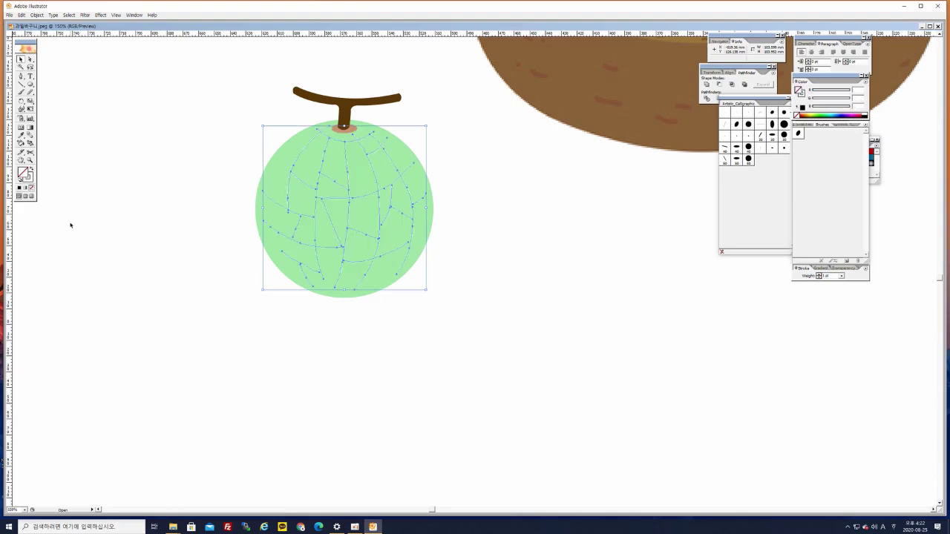
Apply the 10 pt Oval brush to the white net, set its stroke weight to 0.5 pt and deselect it
{"action": "left_click", "coordinate": [28, 177]}
{"action": "left_click", "coordinate": [798, 133]}
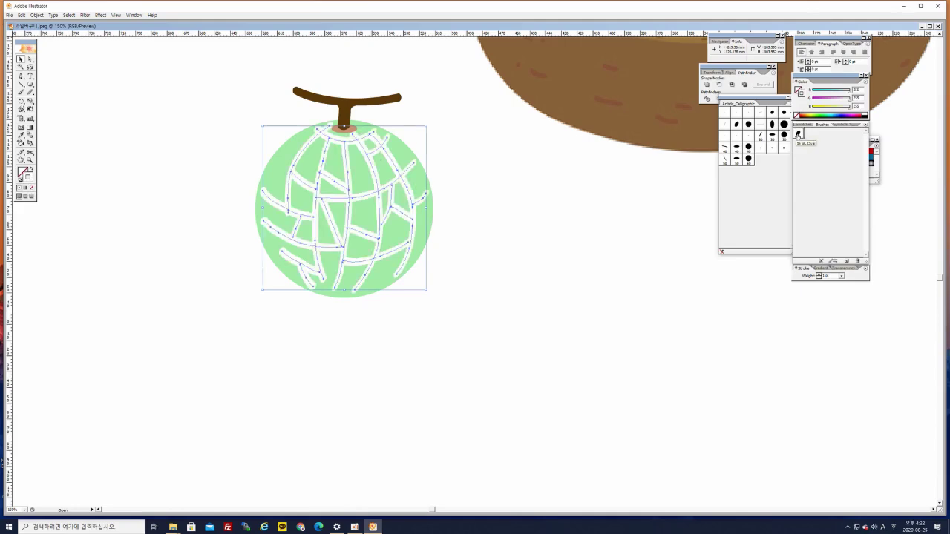
{"action": "left_click", "coordinate": [841, 276]}
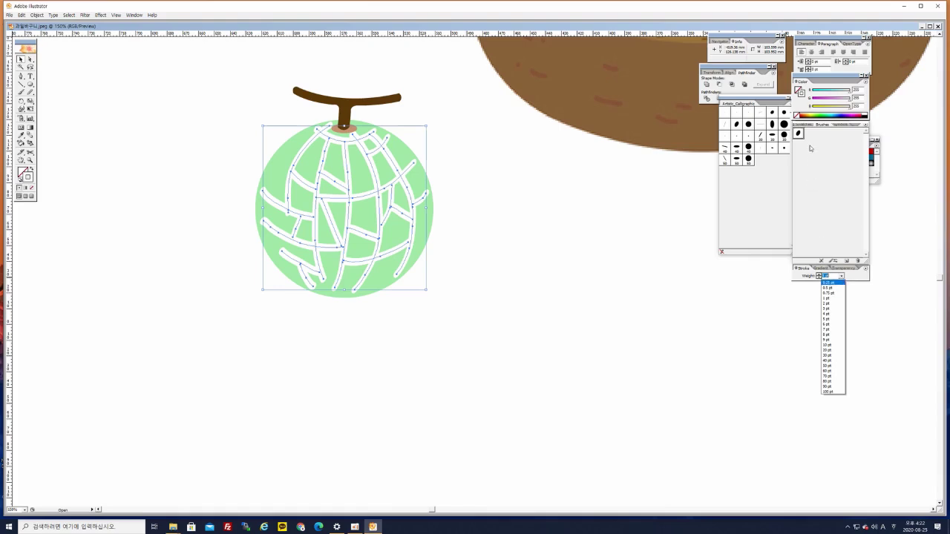
{"action": "left_click", "coordinate": [836, 289]}
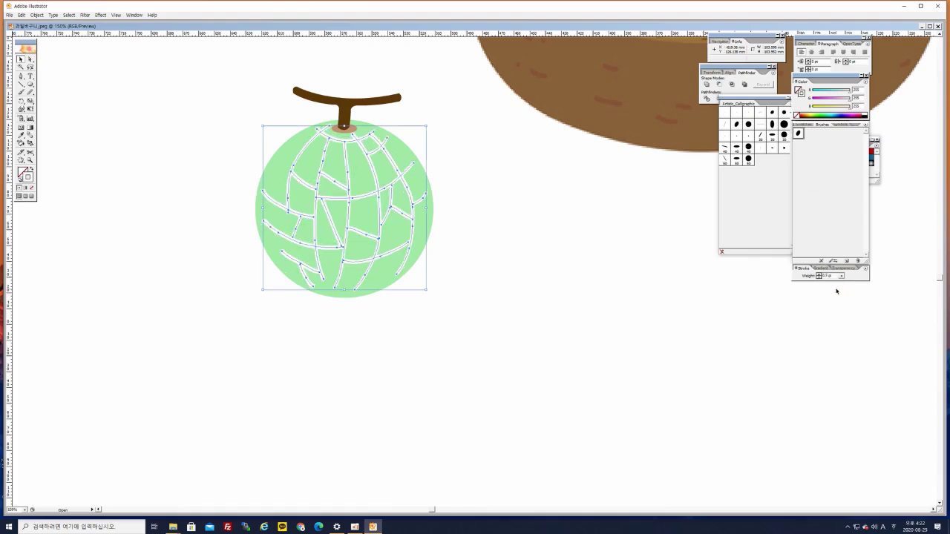
{"action": "left_click", "coordinate": [500, 314]}
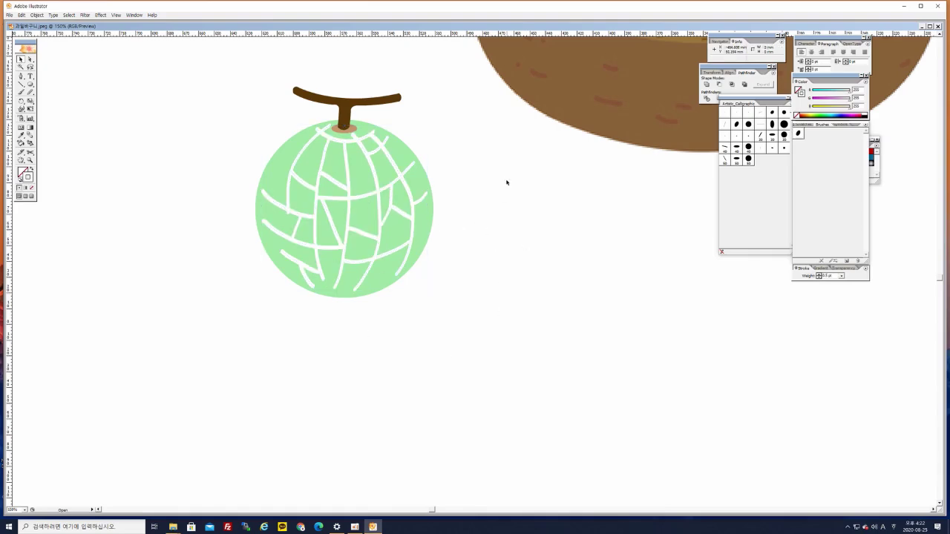
Duplicate the white net and offset the copy slightly down and to the right
{"action": "left_click_drag", "start_coordinate": [511, 214], "coordinate": [295, 373]}
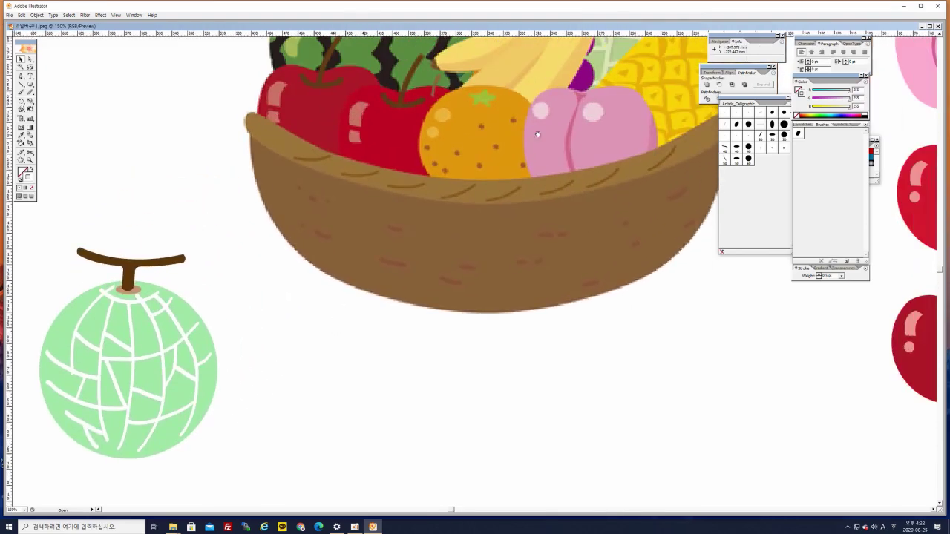
{"action": "left_click_drag", "start_coordinate": [538, 134], "coordinate": [393, 340]}
{"action": "left_click_drag", "start_coordinate": [301, 371], "coordinate": [495, 180]}
{"action": "left_click_drag", "start_coordinate": [412, 324], "coordinate": [495, 209]}
{"action": "left_click", "coordinate": [275, 267]}
{"action": "left_click", "coordinate": [273, 267]}
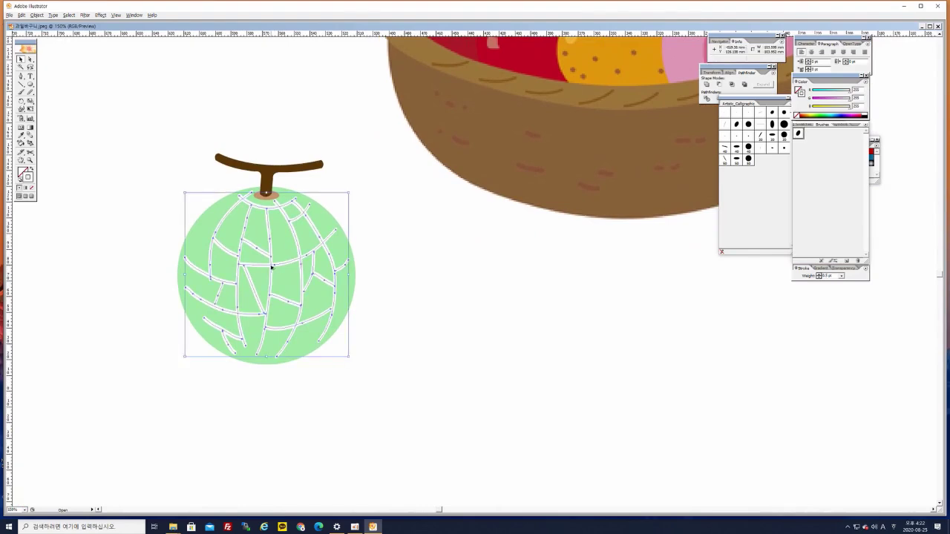
{"action": "key", "text": "ctrl+h"}
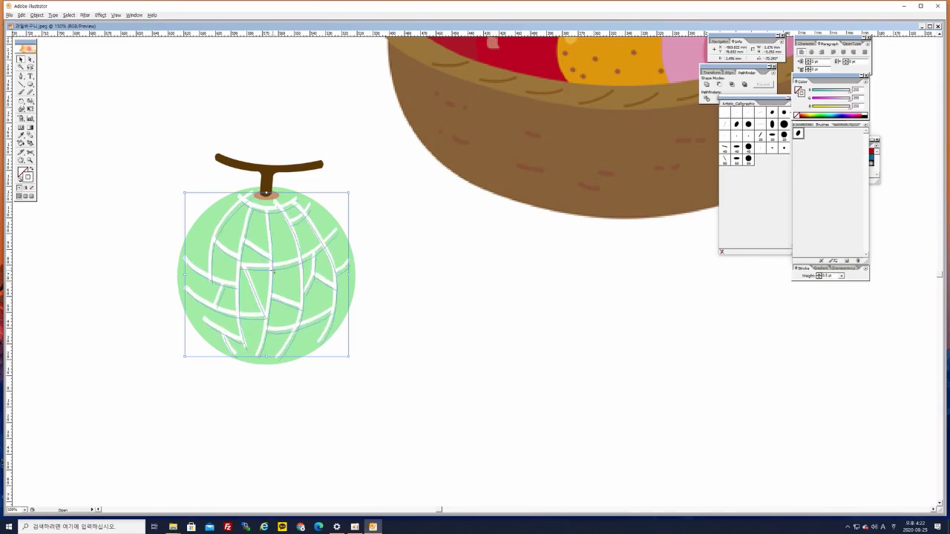
{"action": "key", "text": "ctrl+h"}
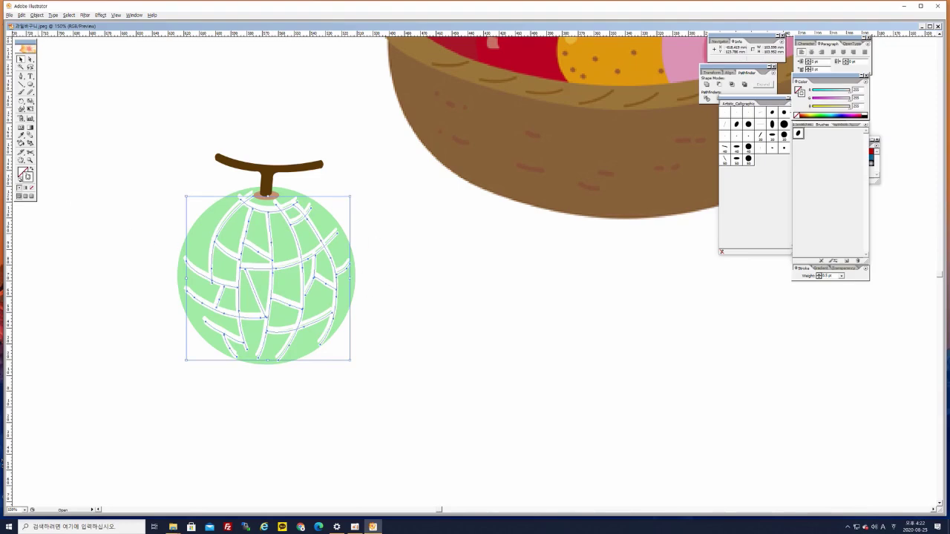
Change the offset net copy's stroke colour to grey for a shadow and deselect it
{"action": "double_click", "coordinate": [26, 177]}
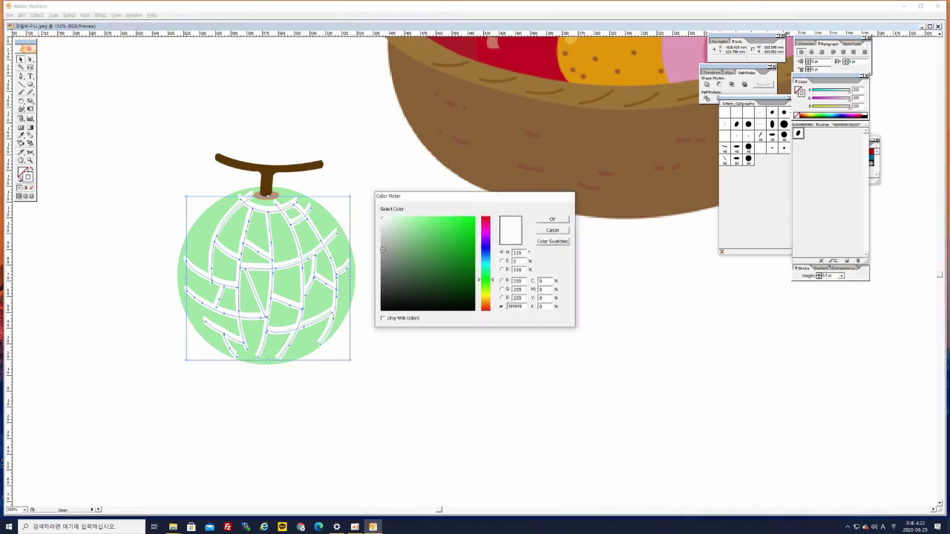
{"action": "left_click", "coordinate": [382, 246]}
{"action": "left_click", "coordinate": [553, 219]}
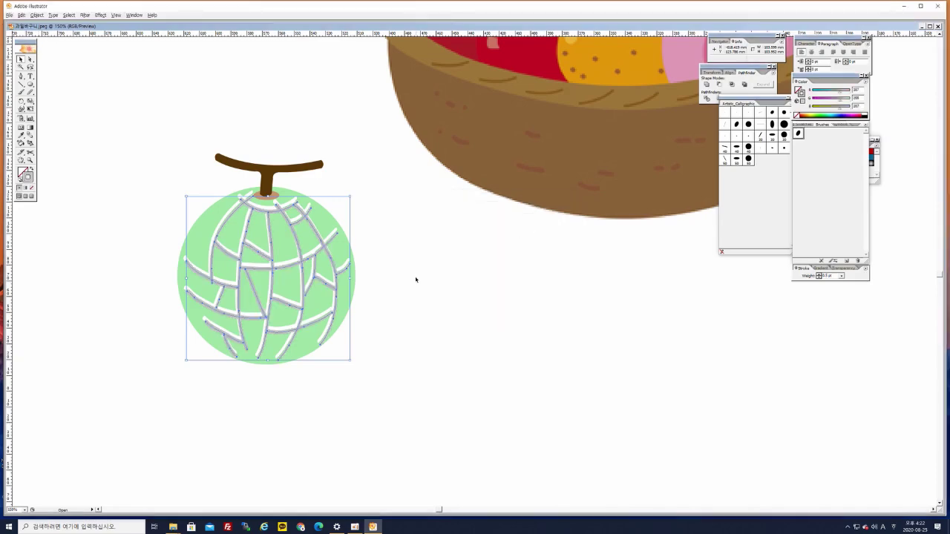
{"action": "left_click", "coordinate": [408, 282]}
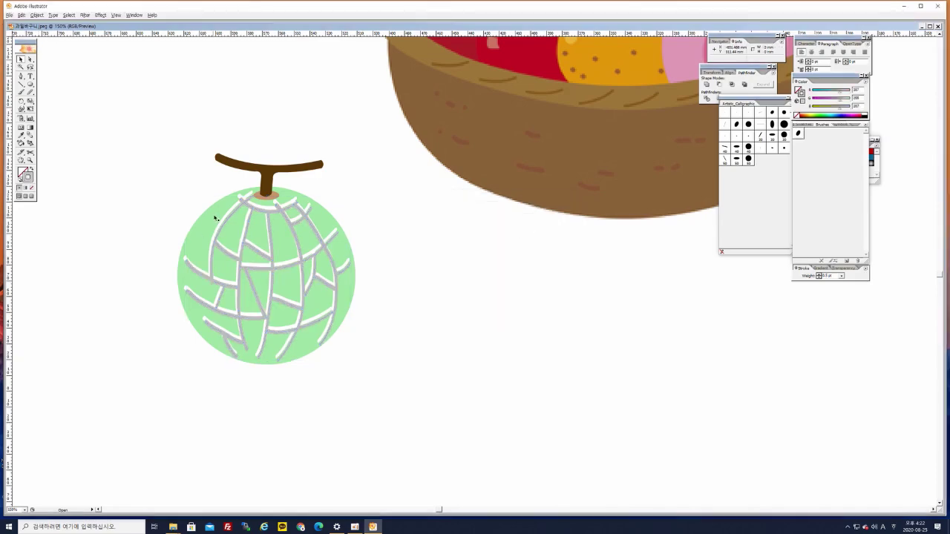
Bring the white net in front of its grey shadow copy on the melon and deselect it
{"action": "left_click", "coordinate": [248, 196]}
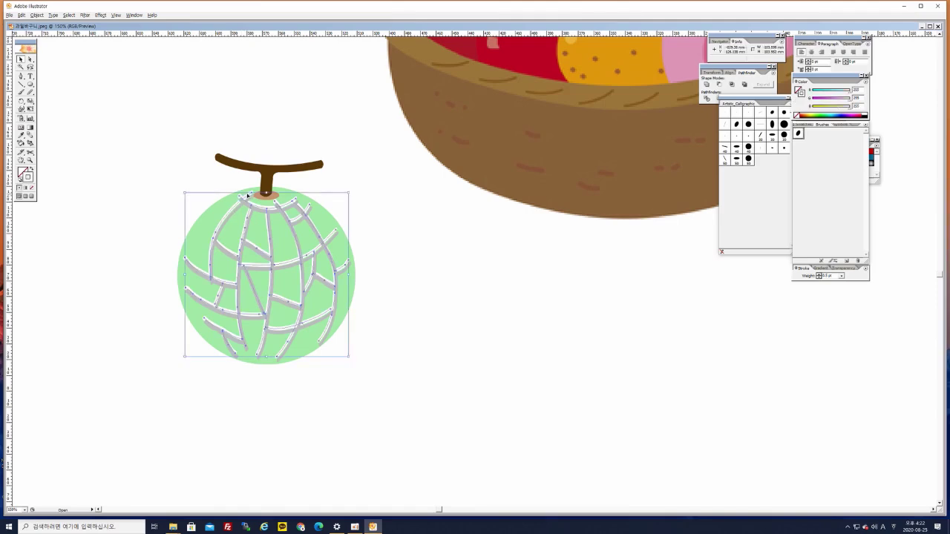
{"action": "right_click", "coordinate": [248, 196]}
{"action": "mouse_move", "coordinate": [268, 244]}
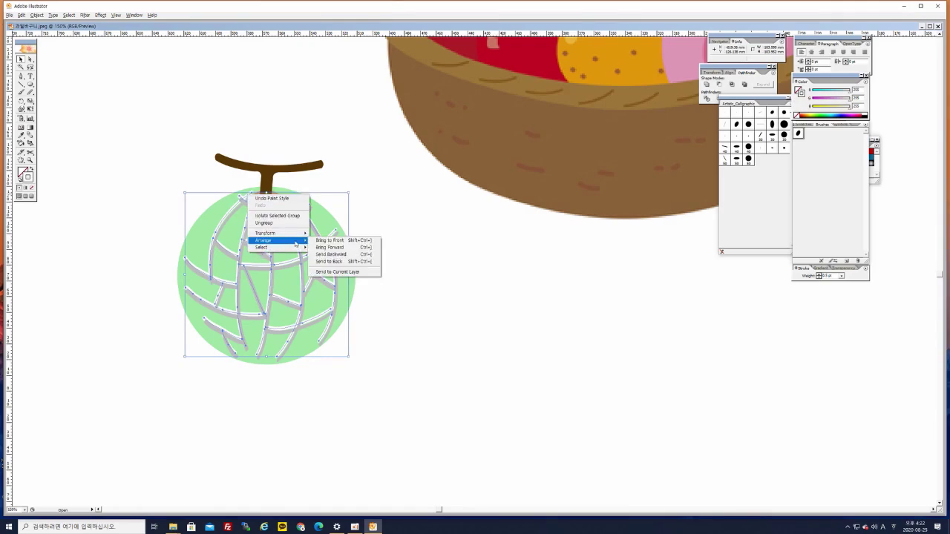
{"action": "left_click", "coordinate": [324, 241]}
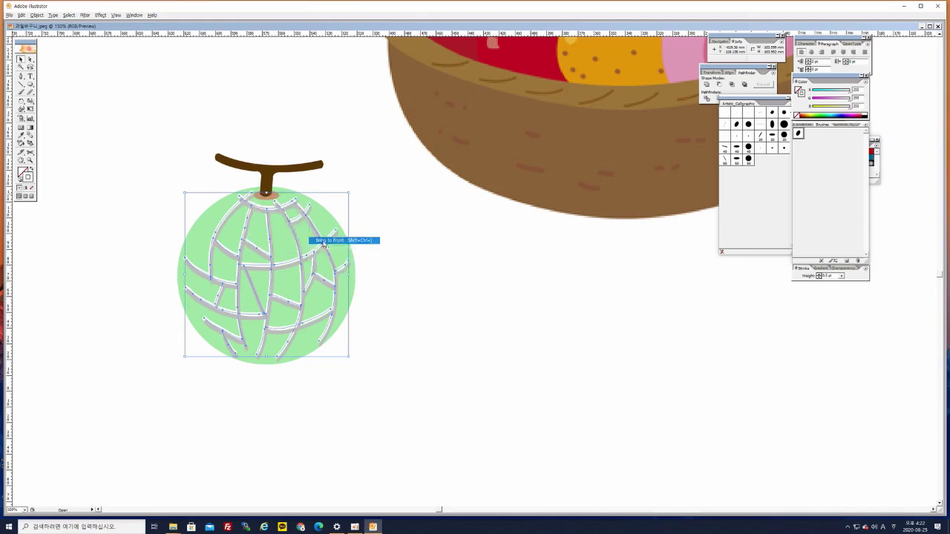
{"action": "left_click", "coordinate": [387, 237]}
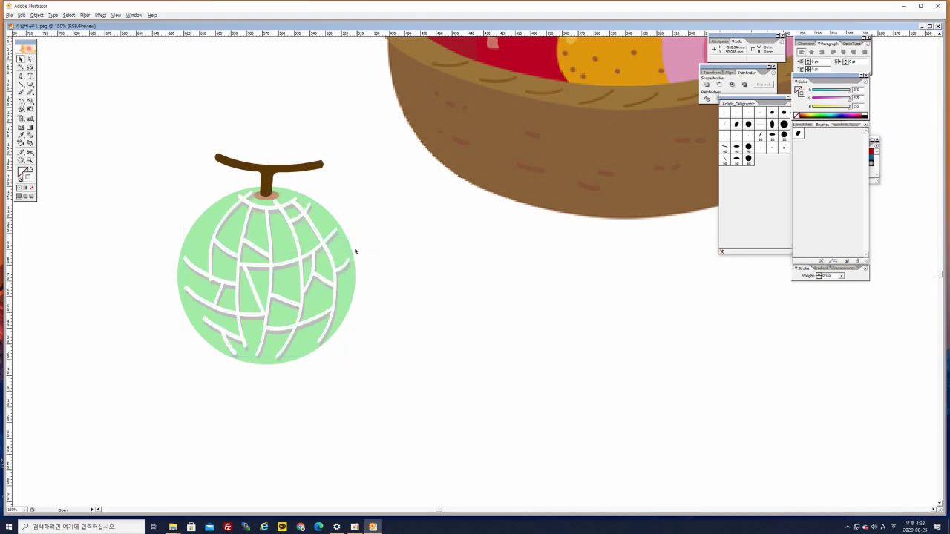
Nudge the melon's grey shadow net up by two increments, closer to the white net, and clear the selection
{"action": "left_click", "coordinate": [338, 238]}
{"action": "key", "text": "Up"}
{"action": "key", "text": "Up"}
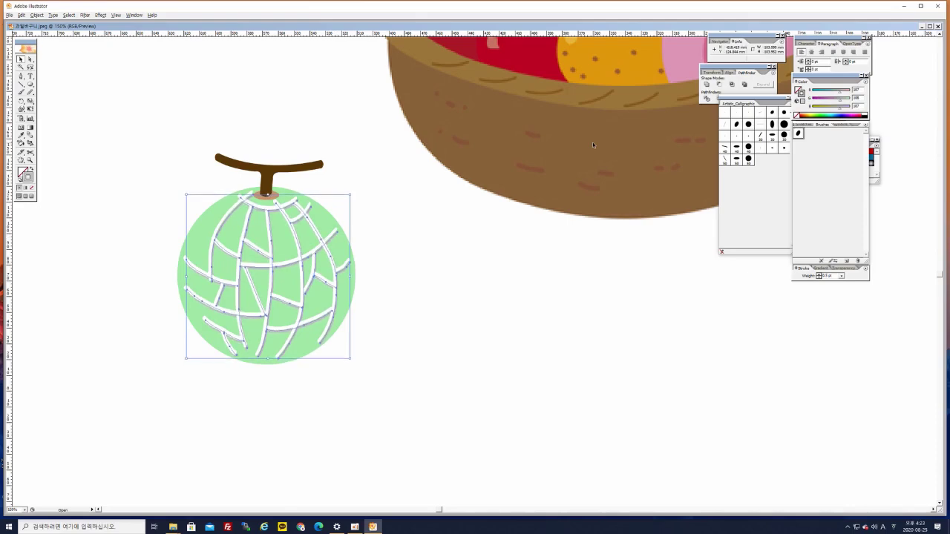
{"action": "left_click", "coordinate": [467, 265]}
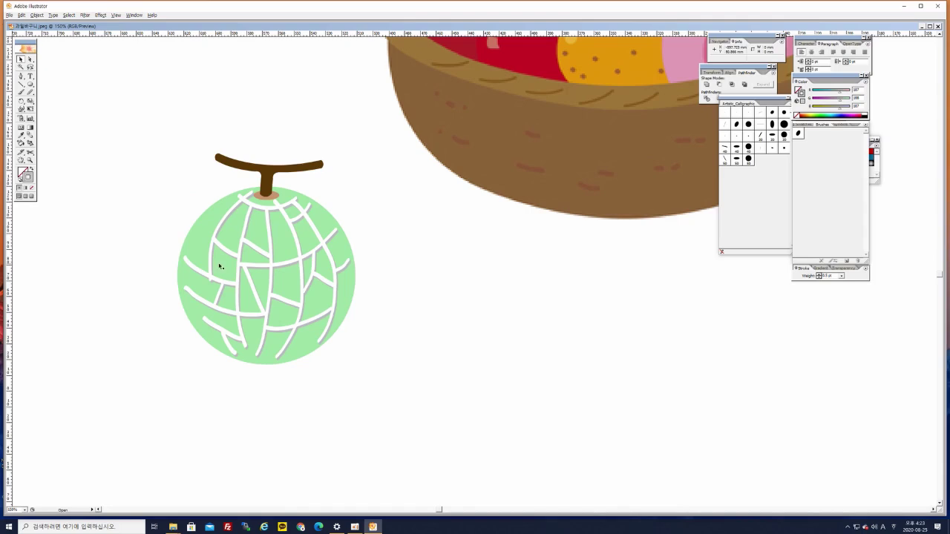
{"action": "left_click", "coordinate": [243, 203]}
{"action": "left_click", "coordinate": [488, 291]}
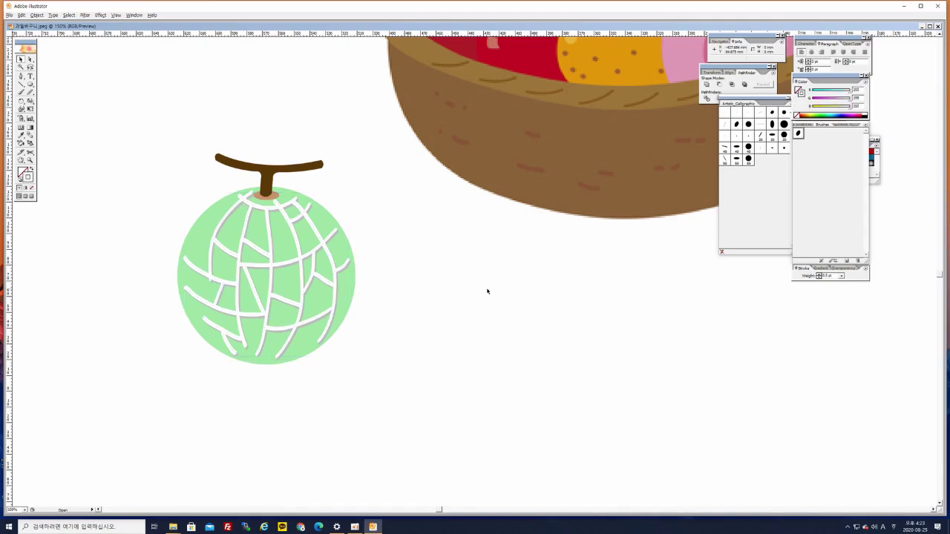
Change the white net's stroke colour to pale green D7F2D9 and deselect it
{"action": "key", "text": "ctrl+minus"}
{"action": "key", "text": "ctrl+minus"}
{"action": "key", "text": "ctrl+minus"}
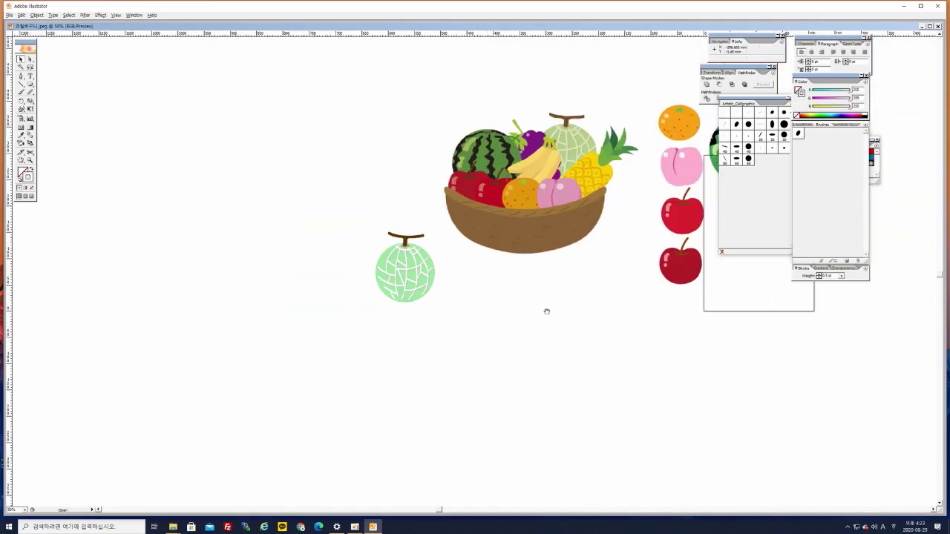
{"action": "key", "text": "ctrl+plus"}
{"action": "key", "text": "ctrl+plus"}
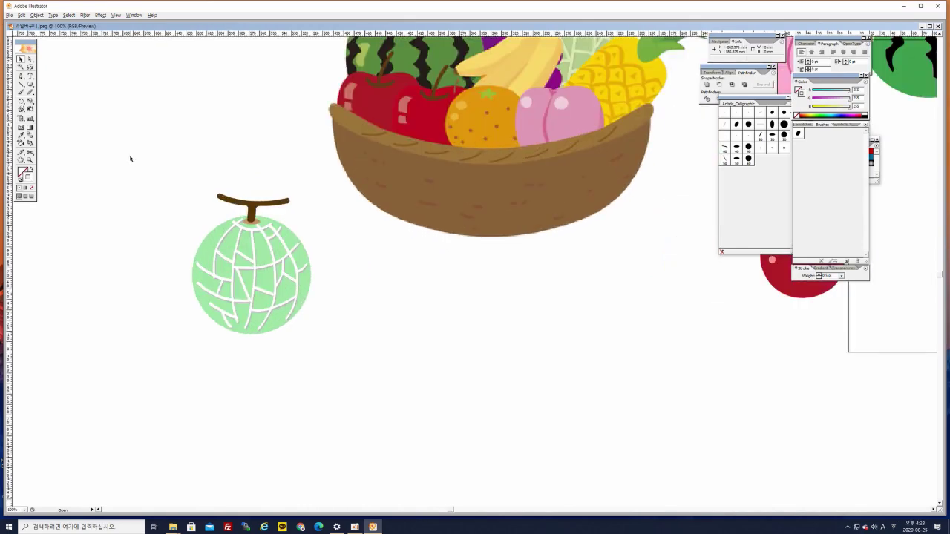
{"action": "left_click", "coordinate": [249, 232]}
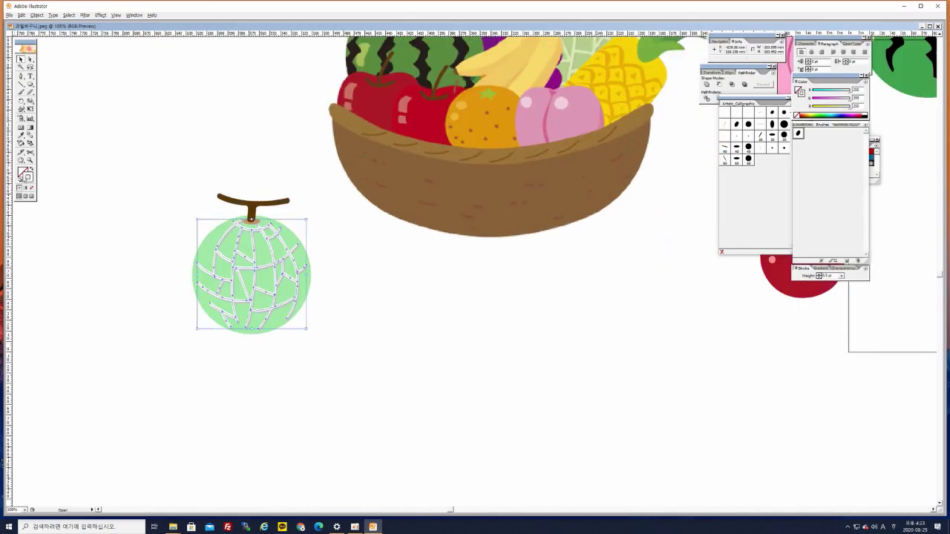
{"action": "double_click", "coordinate": [24, 180]}
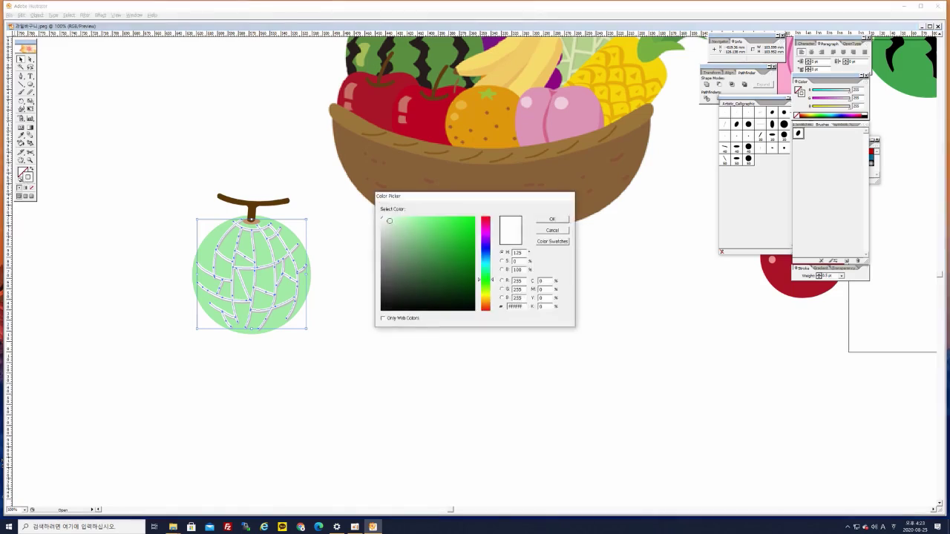
{"action": "left_click", "coordinate": [391, 221]}
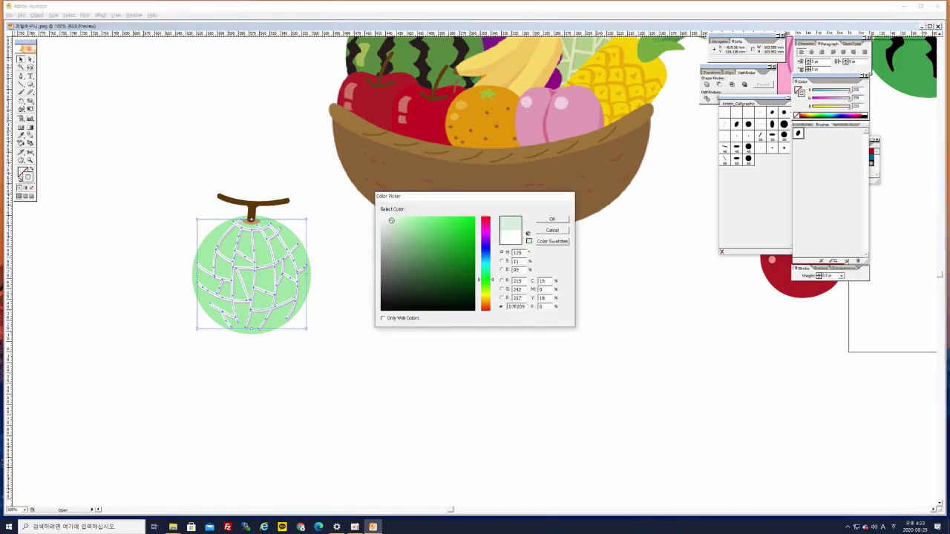
{"action": "left_click", "coordinate": [552, 219]}
{"action": "left_click", "coordinate": [349, 273]}
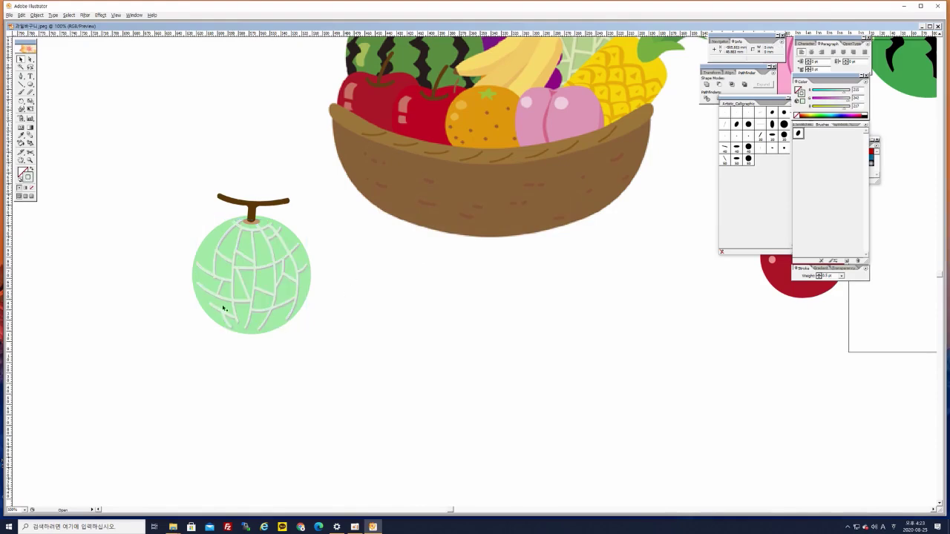
Set the melon body's fill to a softer light green, A9E0AA, and deselect it
{"action": "left_click", "coordinate": [211, 241]}
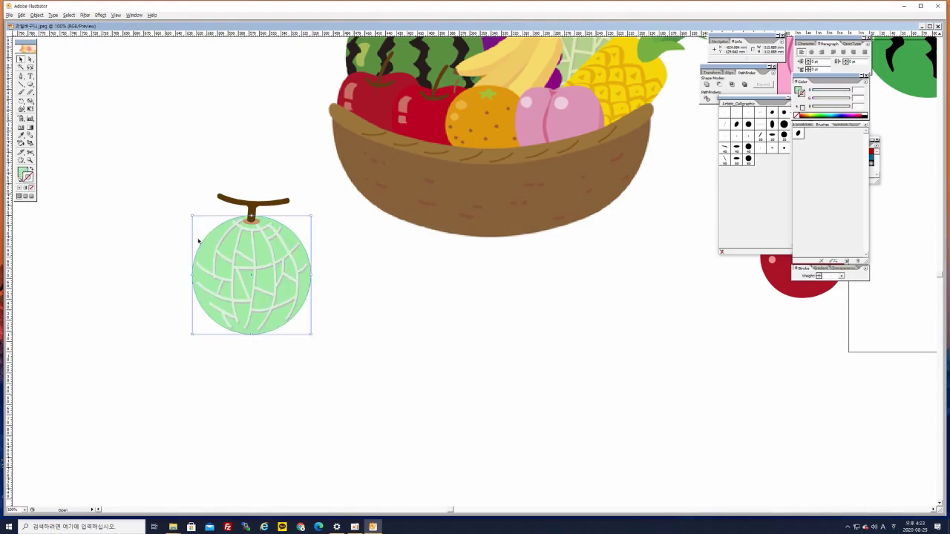
{"action": "double_click", "coordinate": [22, 172]}
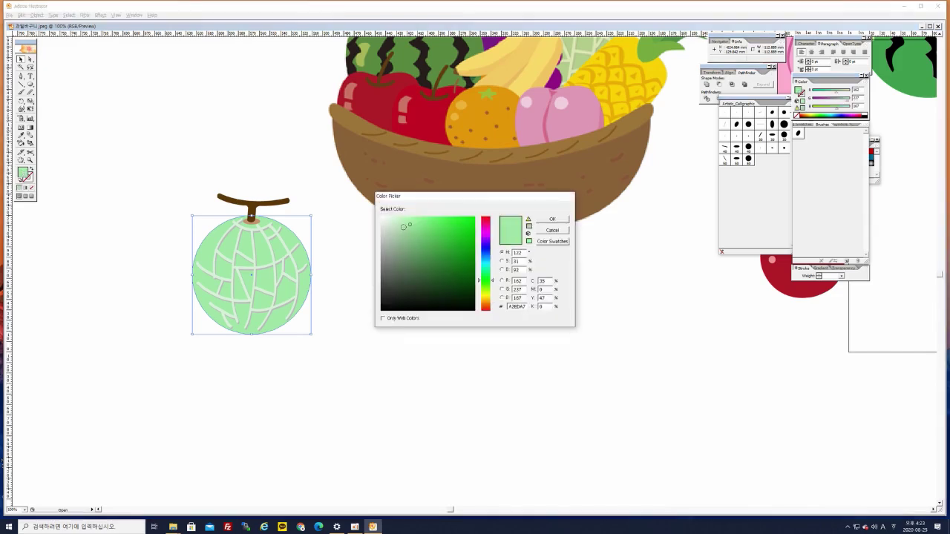
{"action": "left_click", "coordinate": [402, 229]}
{"action": "left_click", "coordinate": [404, 227]}
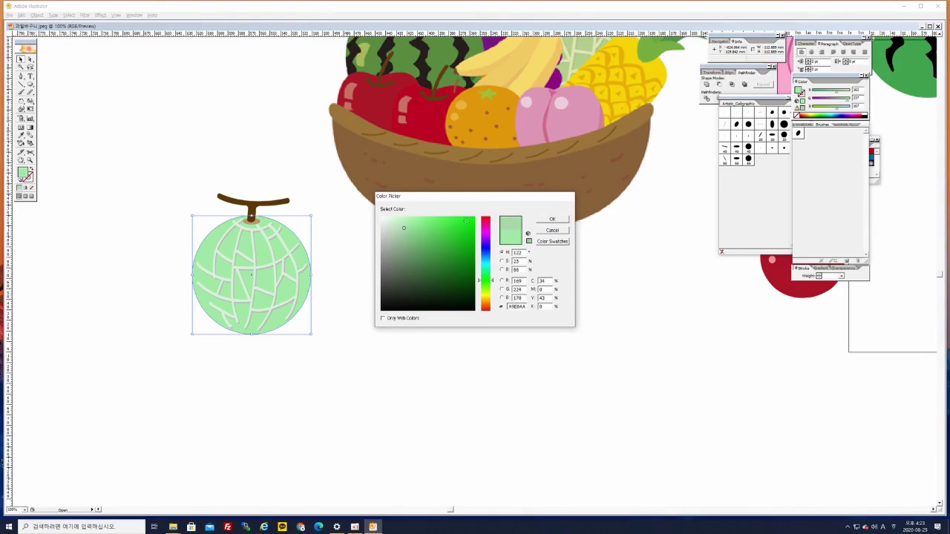
{"action": "left_click", "coordinate": [561, 218]}
{"action": "left_click", "coordinate": [371, 299]}
Move the whole melon, including its stem and nets, to directly beneath the redrawn watermelon
{"action": "key", "text": "ctrl+minus"}
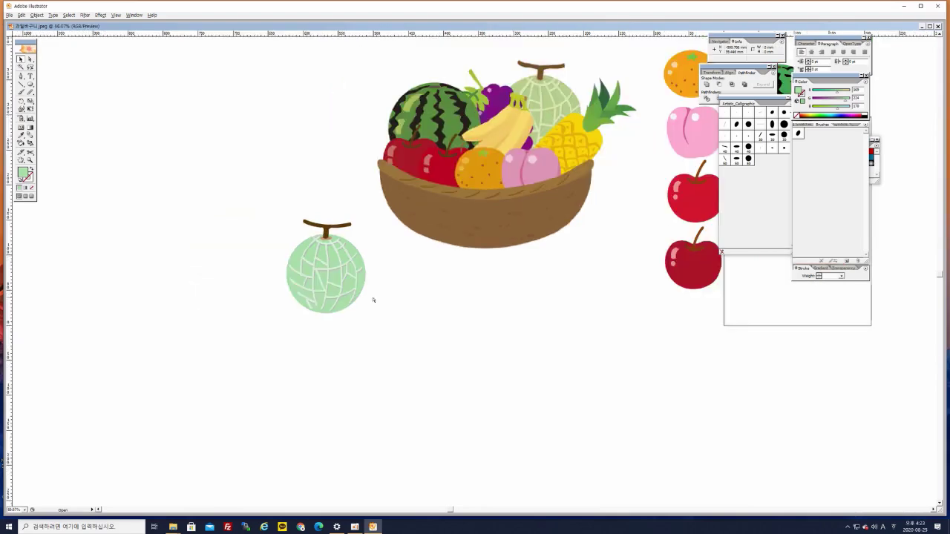
{"action": "key", "text": "ctrl+minus"}
{"action": "left_click_drag", "start_coordinate": [281, 208], "coordinate": [400, 322]}
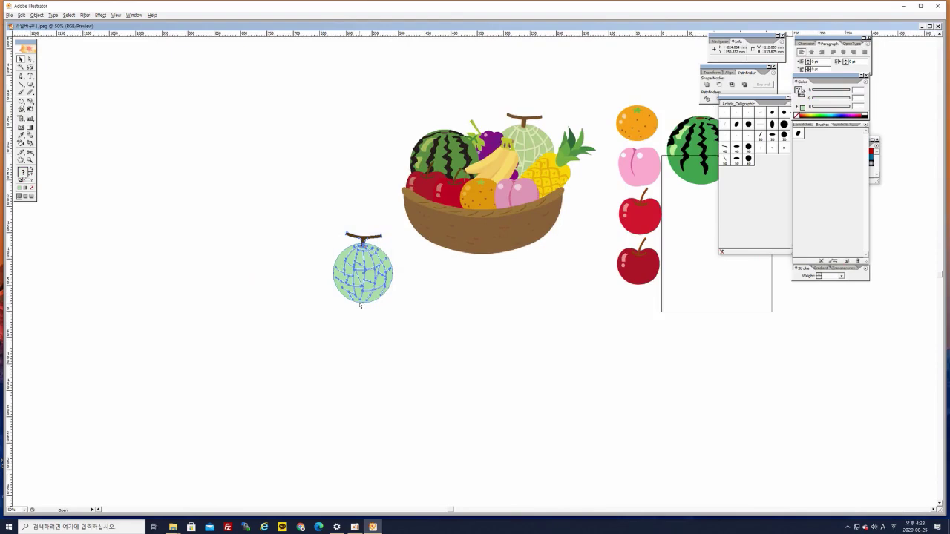
{"action": "left_click", "coordinate": [446, 322]}
{"action": "left_click_drag", "start_coordinate": [452, 322], "coordinate": [263, 340]}
{"action": "left_click_drag", "start_coordinate": [178, 301], "coordinate": [506, 262]}
{"action": "scroll", "coordinate": [517, 255], "scroll_direction": "right", "scroll_amount": 1}
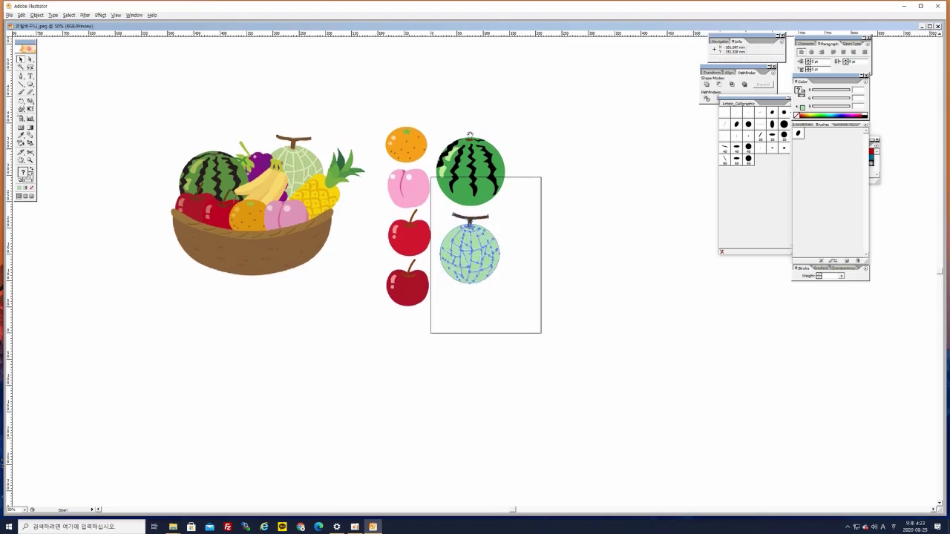
Move the watermelon and melon together off the artboard to the empty canvas on its right and deselect them
{"action": "left_click_drag", "start_coordinate": [440, 110], "coordinate": [506, 292]}
{"action": "scroll", "coordinate": [548, 292], "scroll_direction": "right", "scroll_amount": 4}
{"action": "left_click_drag", "start_coordinate": [308, 147], "coordinate": [424, 146]}
{"action": "left_click", "coordinate": [546, 196]}
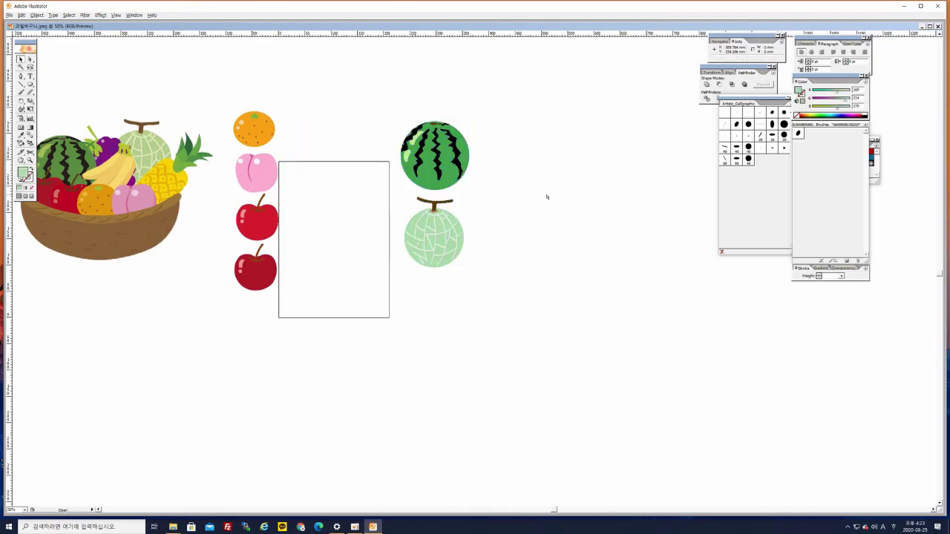
{"action": "key", "text": "ctrl+plus"}
{"action": "scroll", "coordinate": [542, 302], "scroll_direction": "up", "scroll_amount": 4}
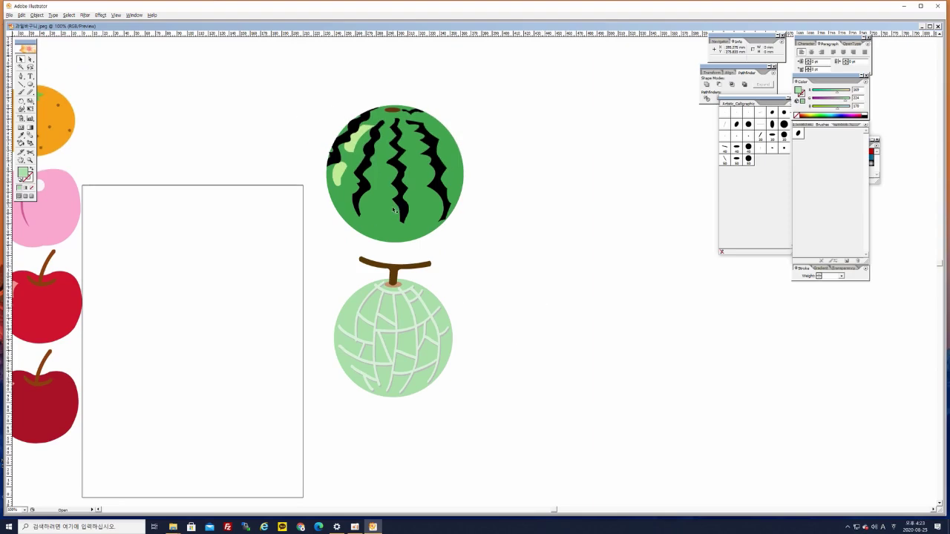
{"action": "key", "text": "ctrl+minus"}
{"action": "left_click_drag", "start_coordinate": [187, 244], "coordinate": [388, 206]}
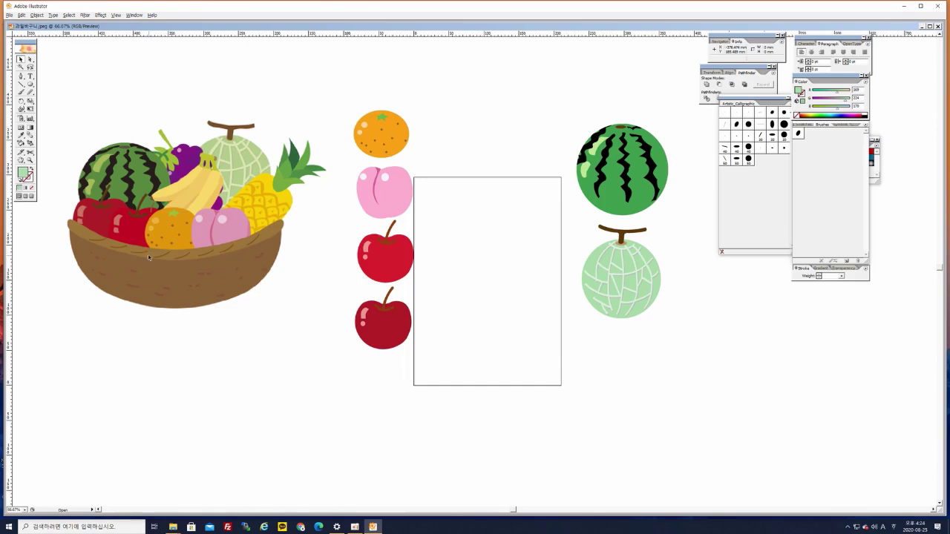
{"action": "mouse_move", "coordinate": [354, 528]}
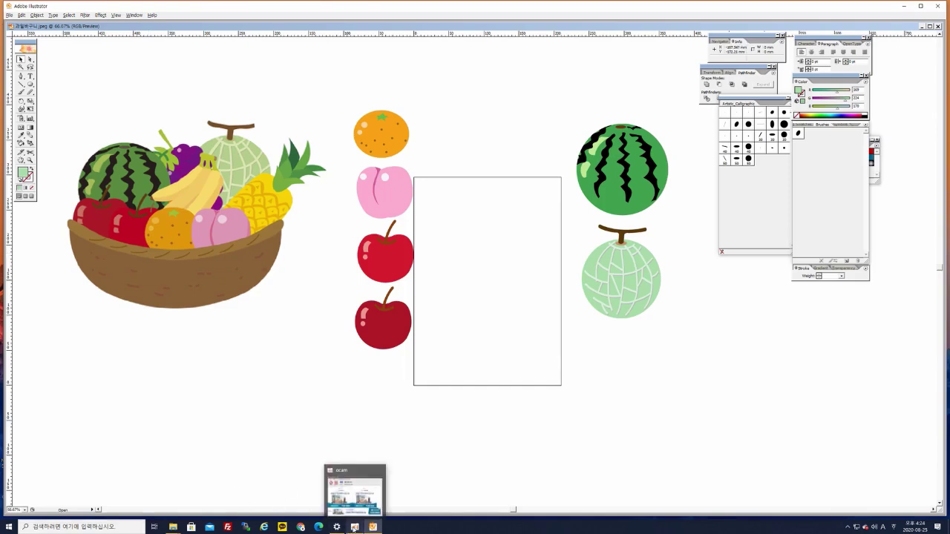